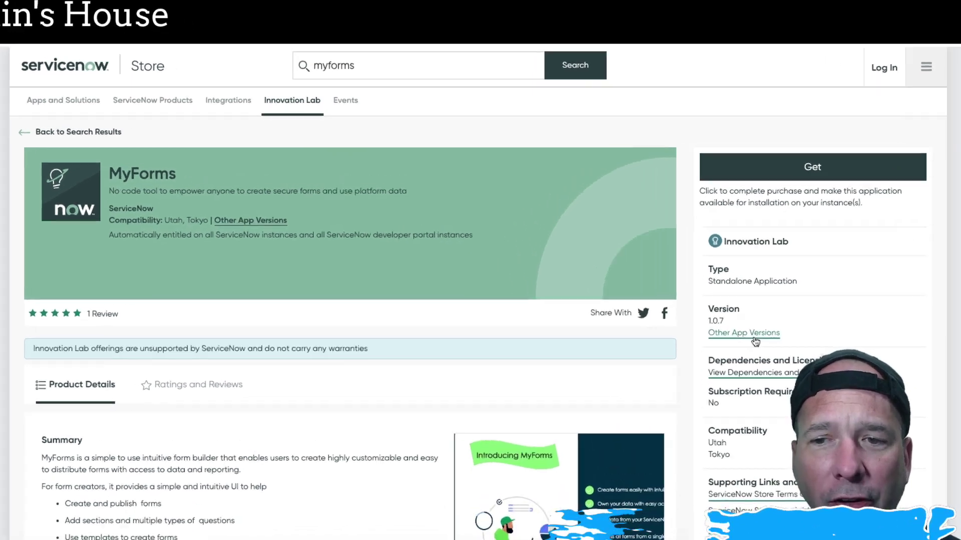
- Review the version 1.0.7 release notes in the MyForms app's version history
{"action": "left_click", "coordinate": [706, 298]}
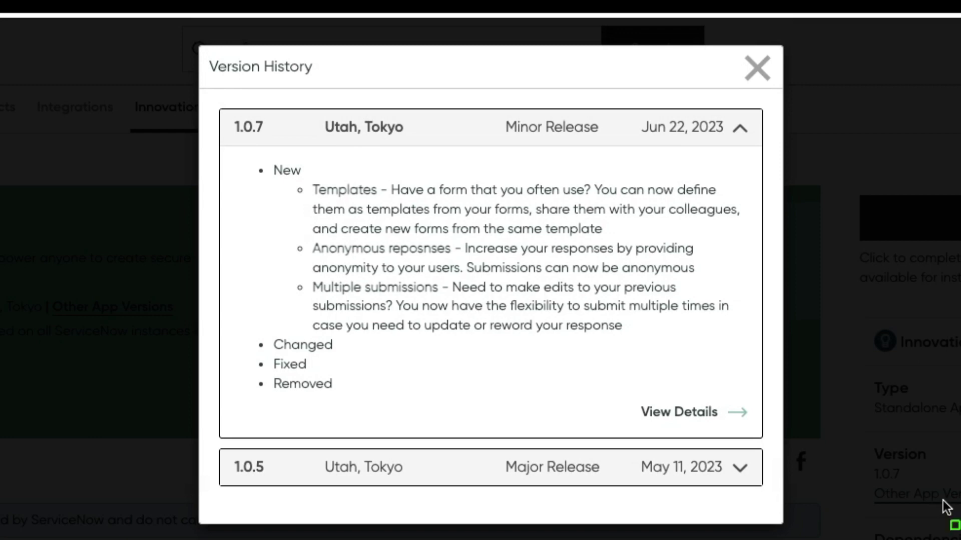
{"action": "left_click_drag", "start_coordinate": [239, 166], "coordinate": [753, 346]}
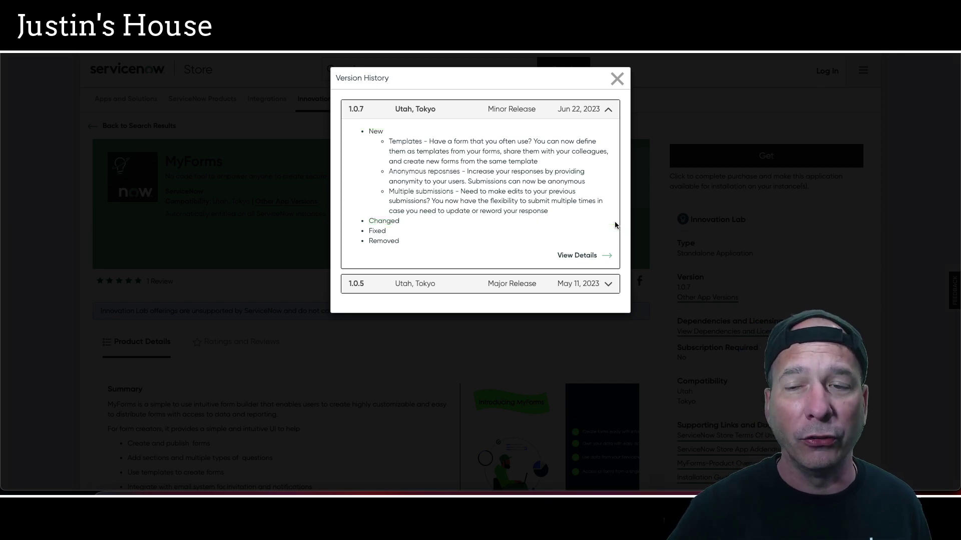
{"action": "left_click", "coordinate": [625, 79]}
- Switch to the MyForms dashboard and check the template gallery's global, personal and shared templates
{"action": "left_click", "coordinate": [235, 46]}
{"action": "left_click", "coordinate": [232, 62]}
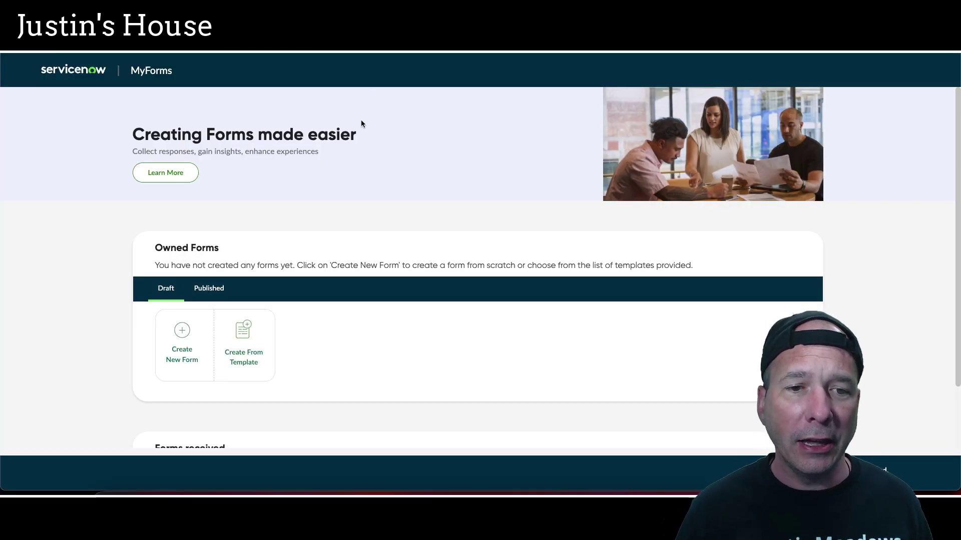
{"action": "scroll", "coordinate": [356, 180], "scroll_direction": "down", "scroll_amount": 2}
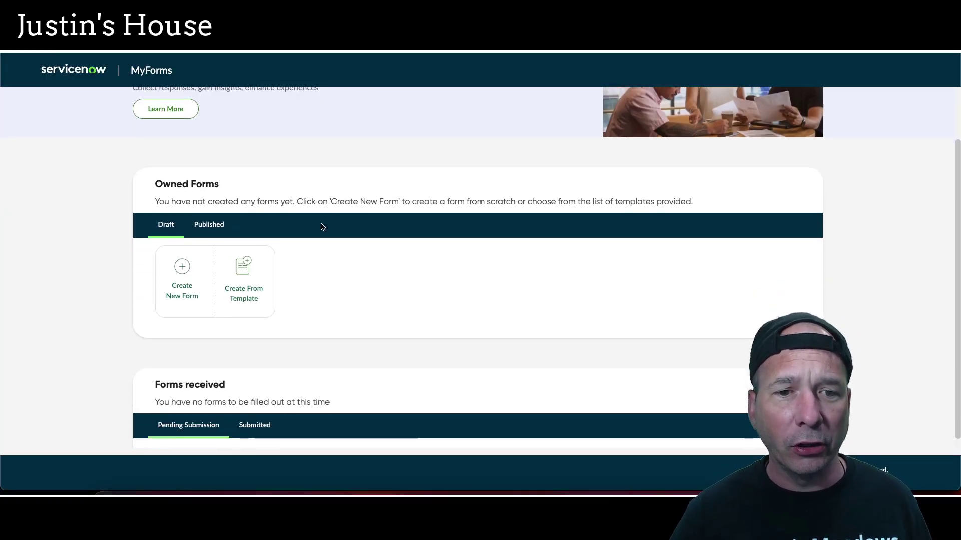
{"action": "left_click", "coordinate": [244, 279]}
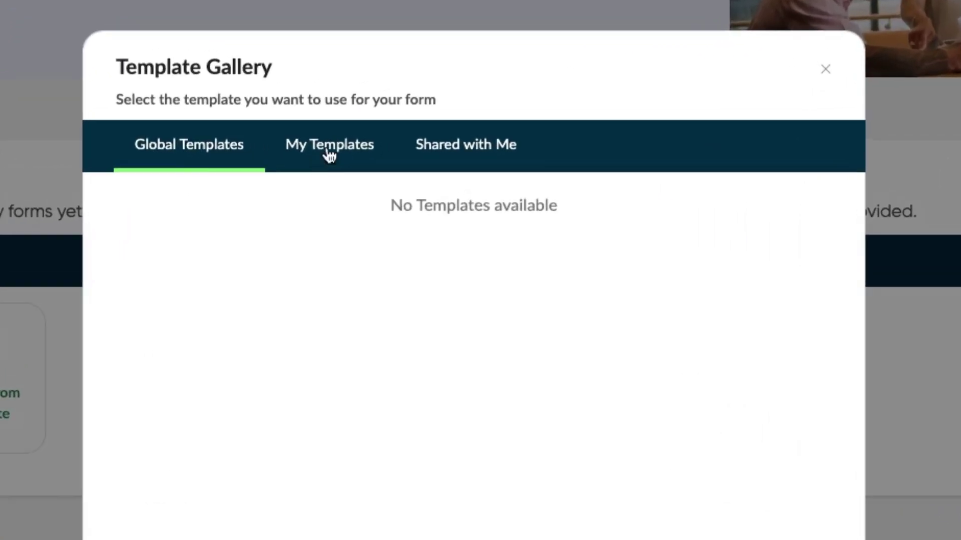
{"action": "left_click", "coordinate": [411, 162]}
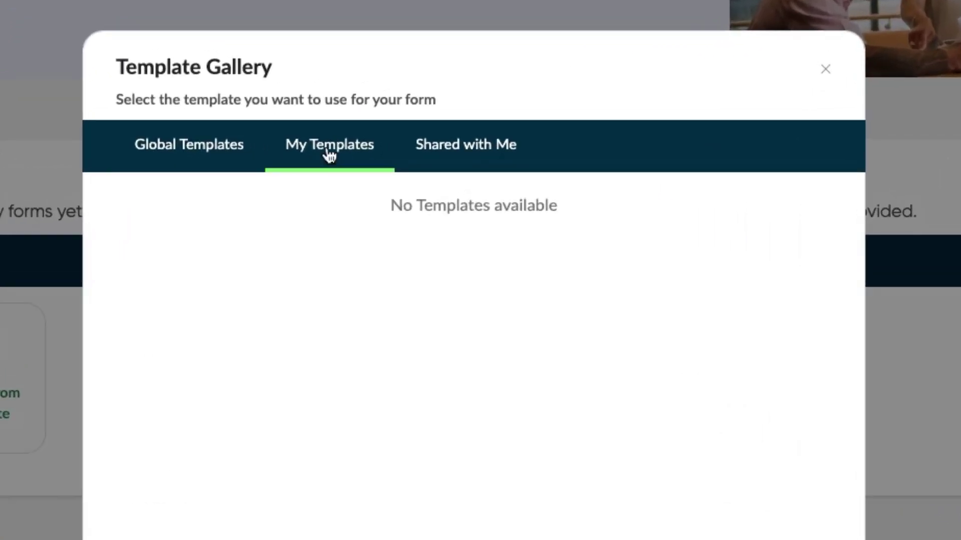
{"action": "left_click", "coordinate": [473, 160]}
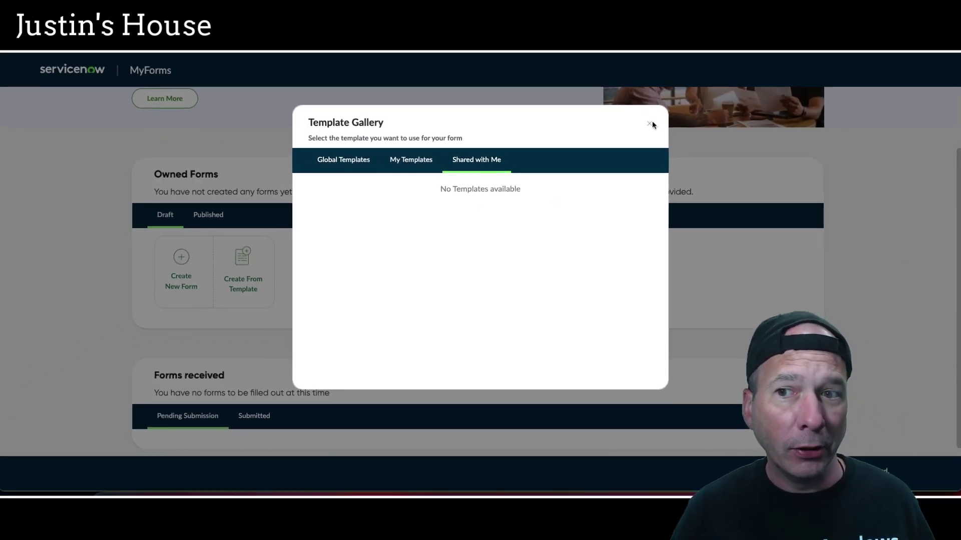
{"action": "left_click", "coordinate": [826, 69]}
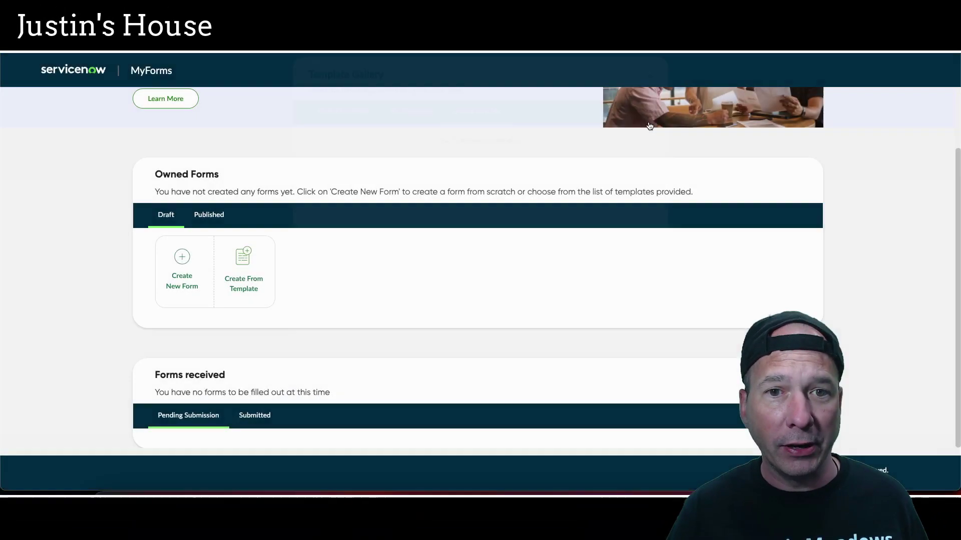
- Save the published form "Demo for The YouTube" as a template, using "Template Example" for both its name and description
{"action": "left_click", "coordinate": [206, 214]}
{"action": "left_click", "coordinate": [218, 266]}
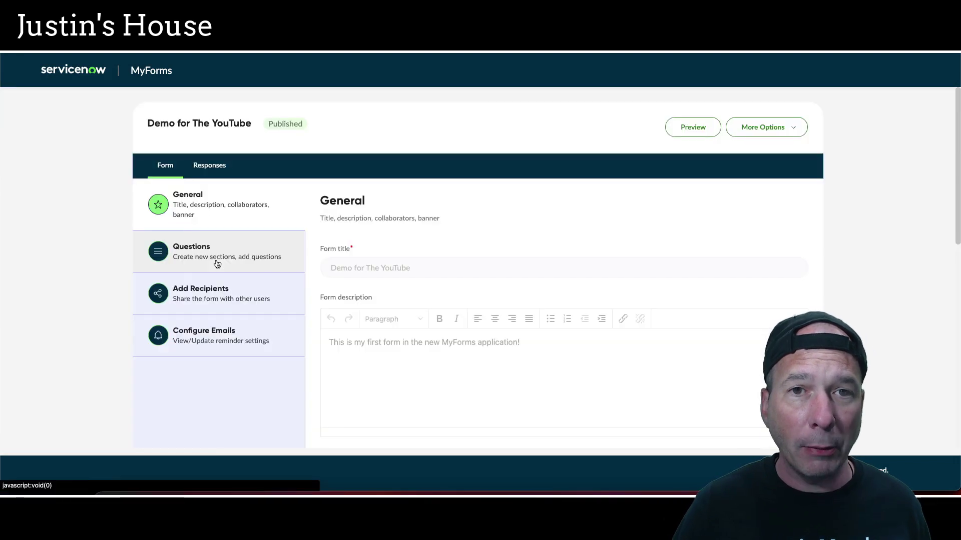
{"action": "left_click", "coordinate": [793, 127]}
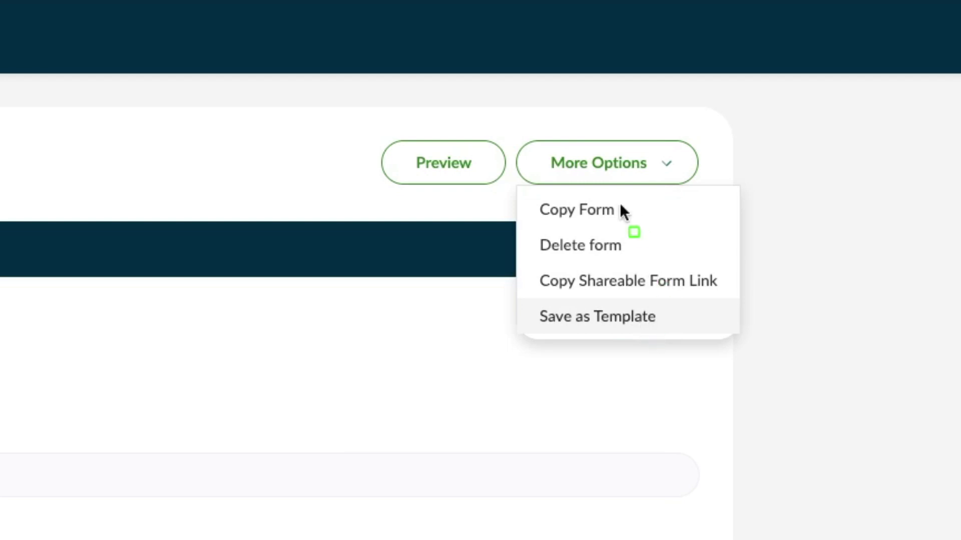
{"action": "left_click_drag", "start_coordinate": [491, 101], "coordinate": [779, 418]}
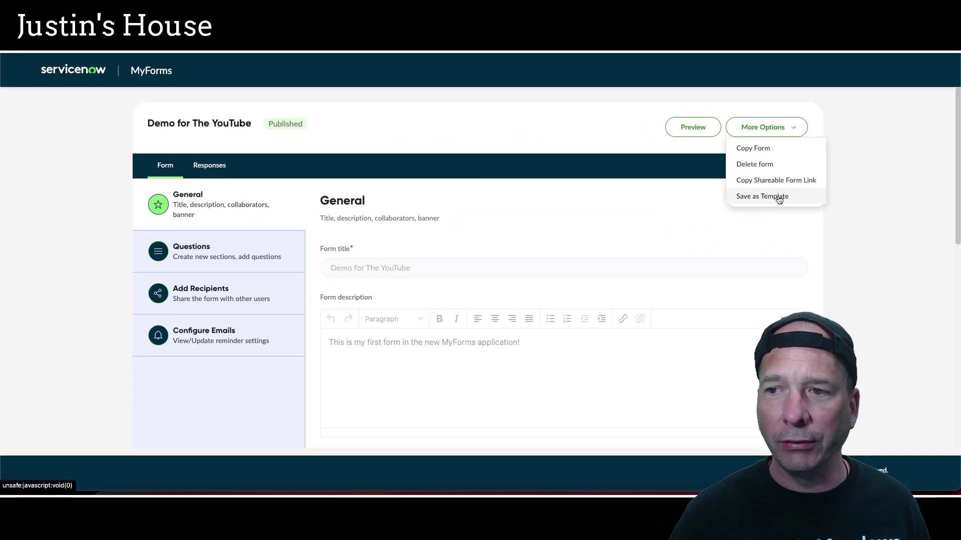
{"action": "left_click", "coordinate": [779, 200]}
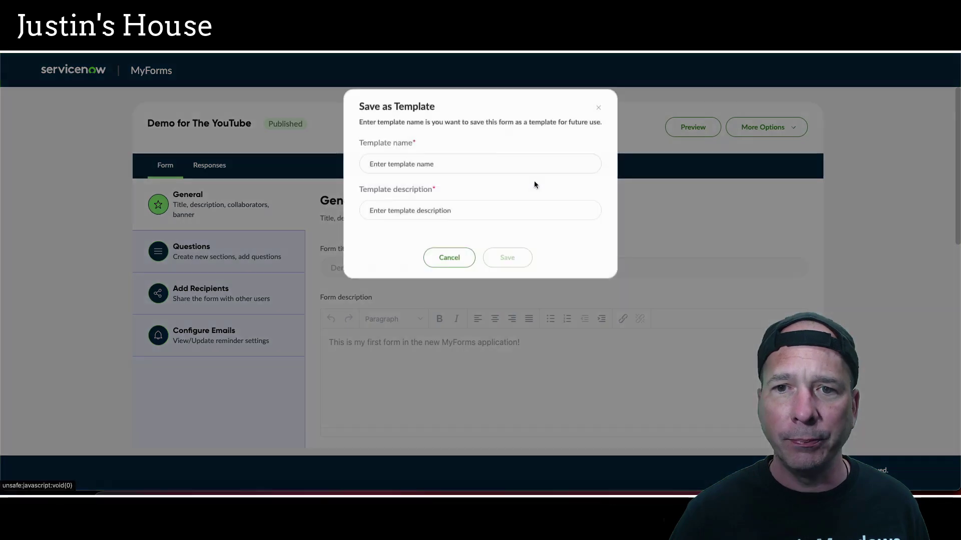
{"action": "left_click", "coordinate": [418, 178]}
{"action": "type", "text": "Template Example"}
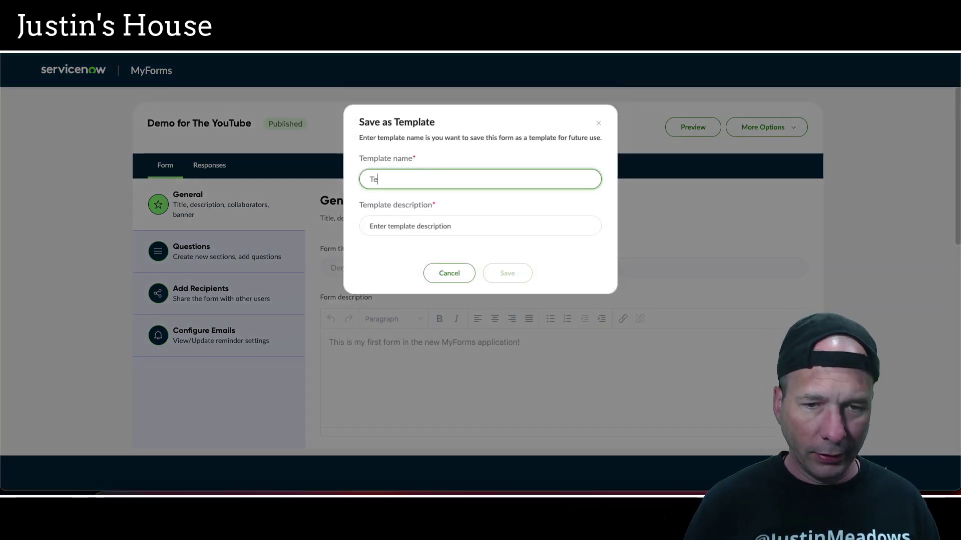
{"action": "left_click", "coordinate": [400, 226]}
{"action": "type", "text": "Template Example"}
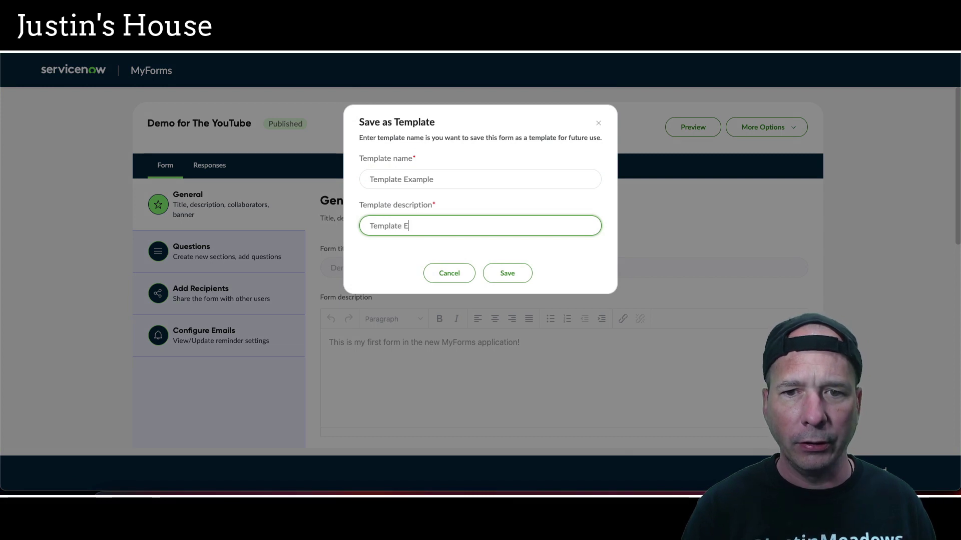
{"action": "left_click", "coordinate": [507, 273]}
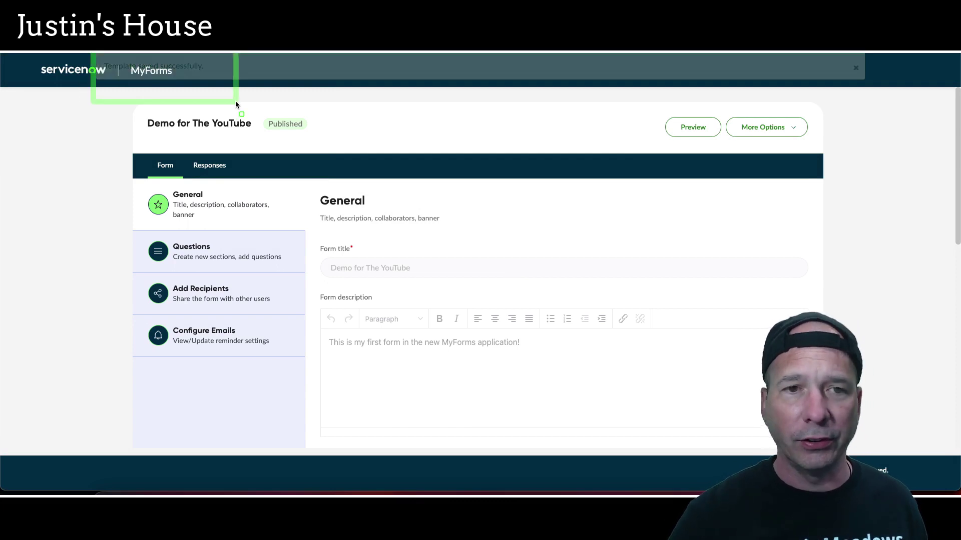
- Return to the dashboard and preview the personal template "Template Example" for creating a form
{"action": "left_click", "coordinate": [67, 71]}
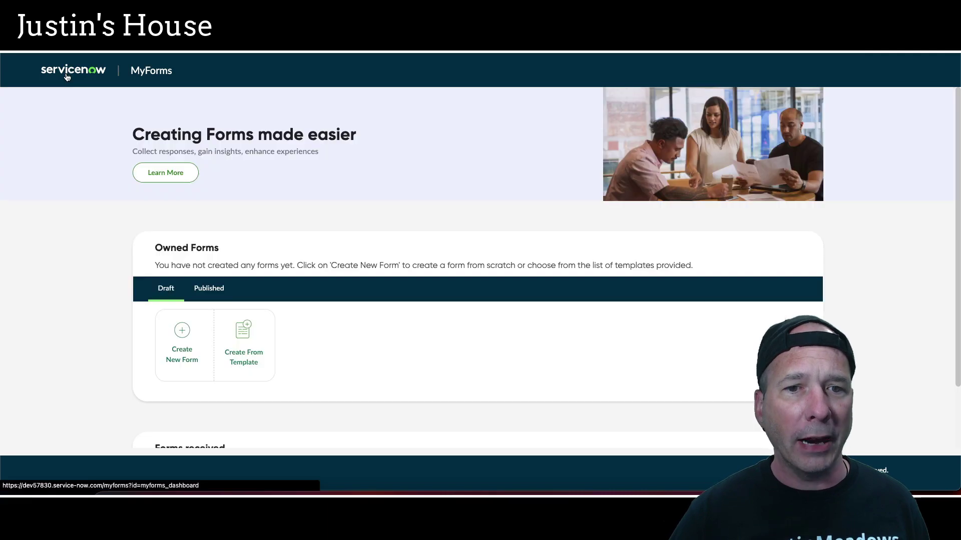
{"action": "left_click", "coordinate": [243, 351]}
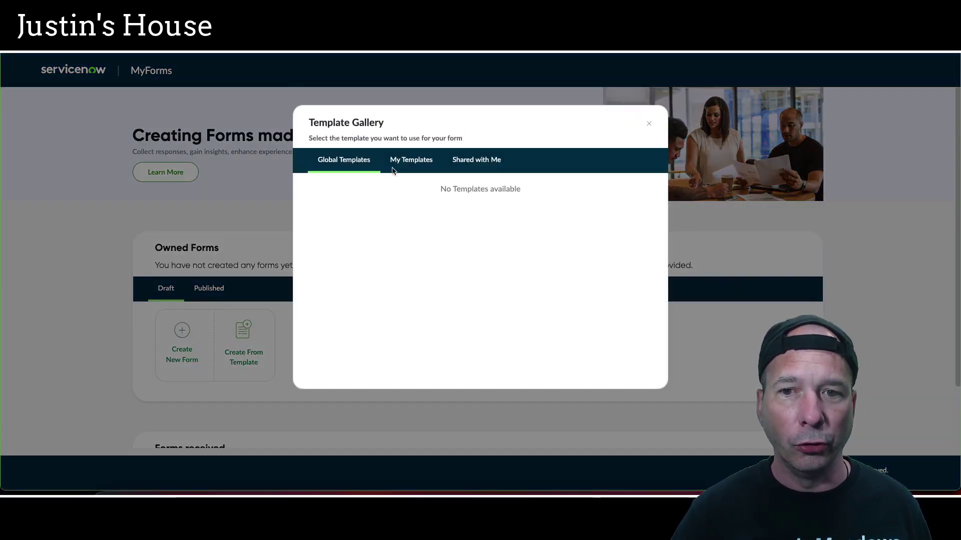
{"action": "left_click", "coordinate": [401, 166]}
{"action": "left_click", "coordinate": [384, 222]}
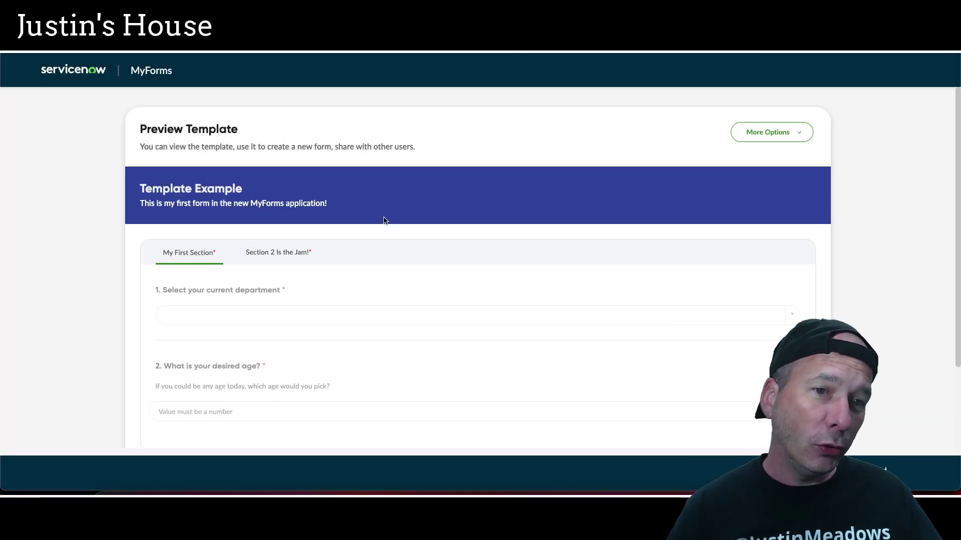
{"action": "scroll", "coordinate": [360, 187], "scroll_direction": "down", "scroll_amount": 2}
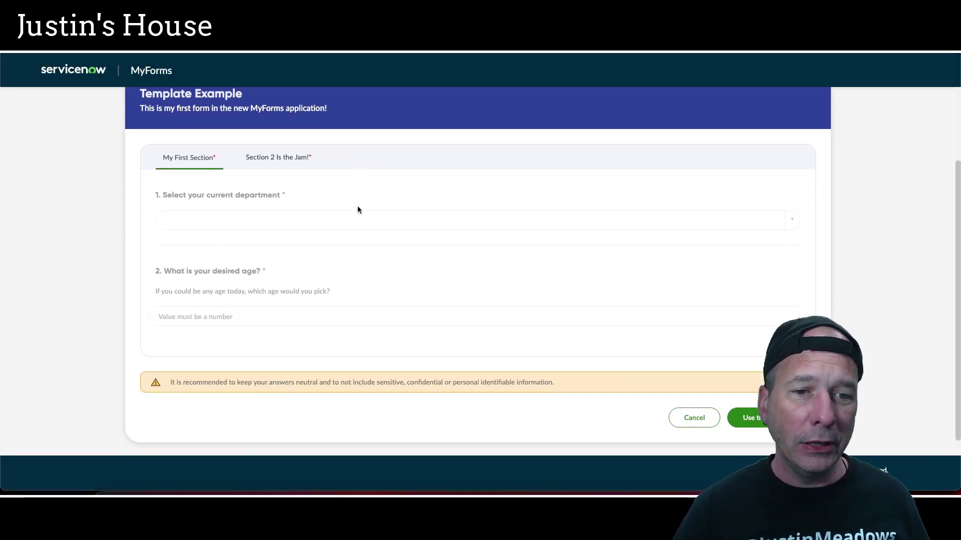
{"action": "scroll", "coordinate": [616, 320], "scroll_direction": "up", "scroll_amount": 2}
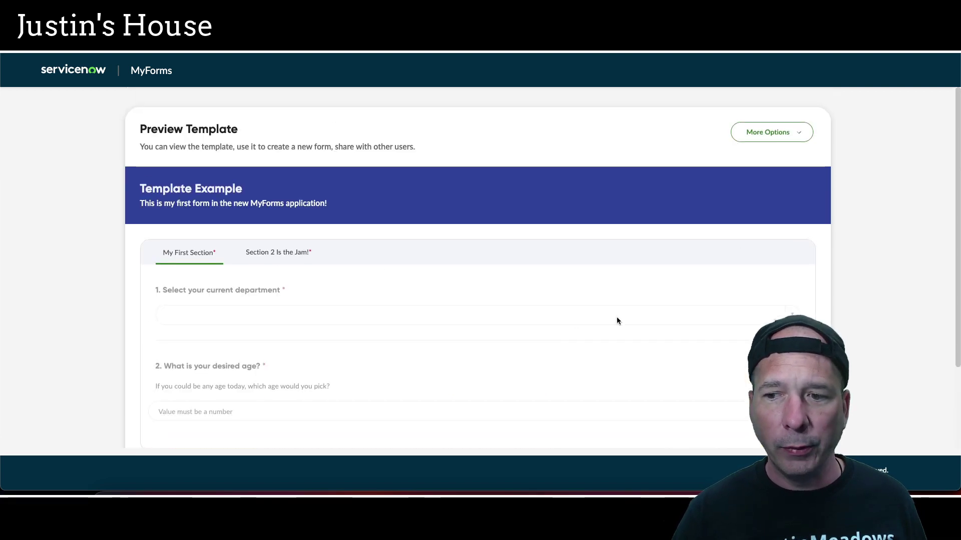
- Examine the user and group choices for sharing the template, leaving without adding any recipient
{"action": "left_click", "coordinate": [784, 141]}
{"action": "left_click", "coordinate": [785, 154]}
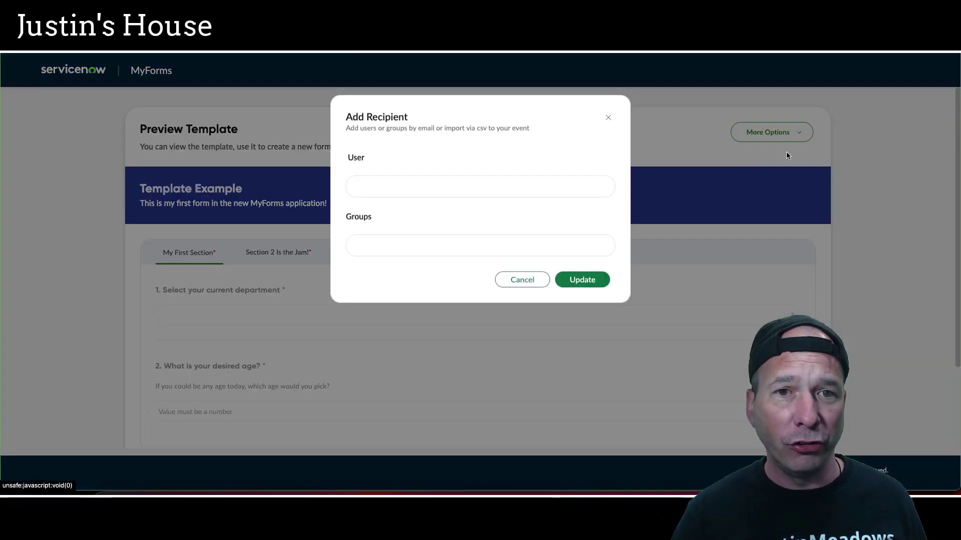
{"action": "left_click", "coordinate": [352, 195]}
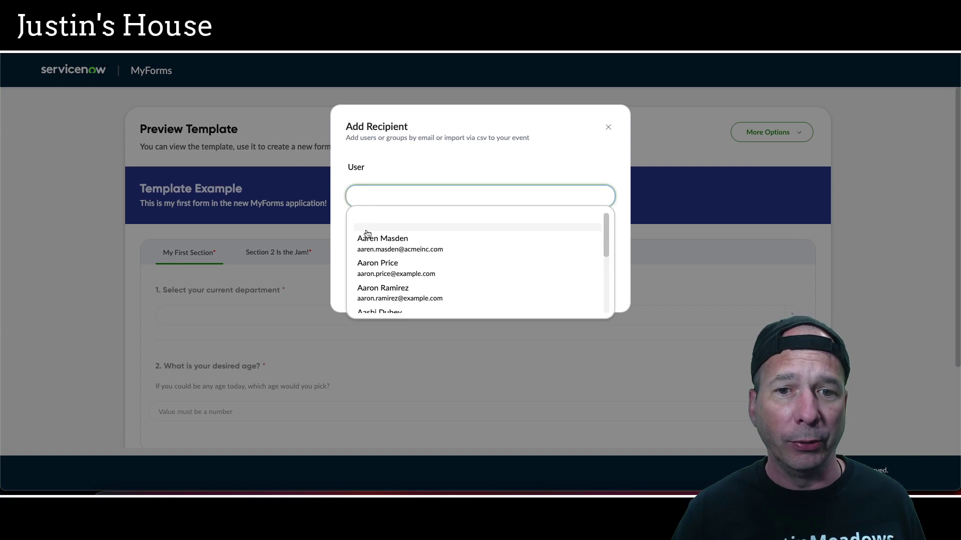
{"action": "left_click", "coordinate": [370, 233]}
{"action": "left_click", "coordinate": [372, 250]}
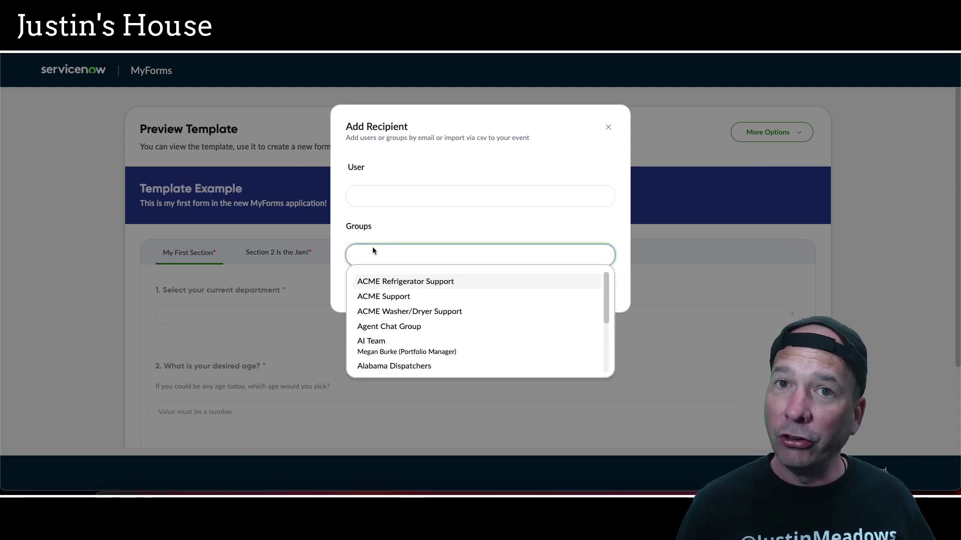
{"action": "left_click", "coordinate": [500, 140]}
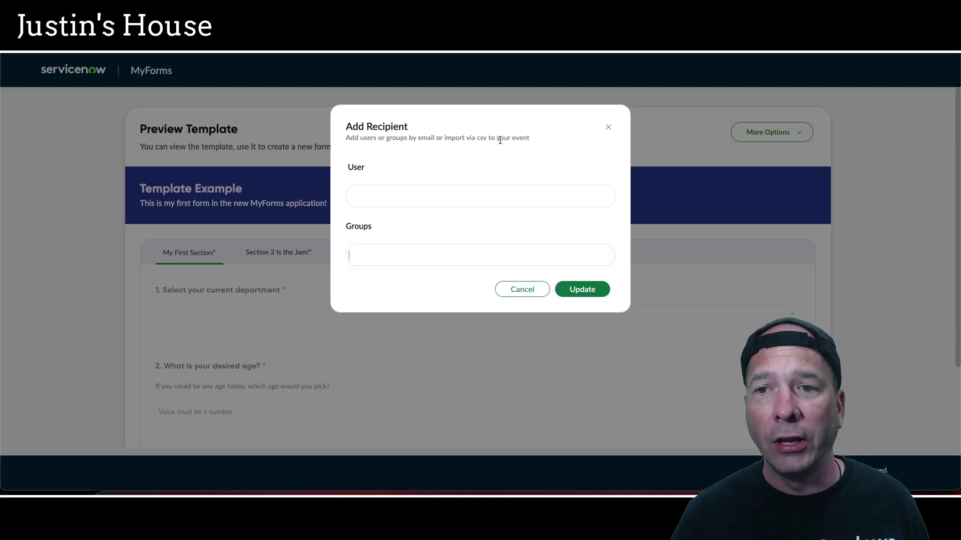
{"action": "left_click", "coordinate": [528, 291]}
- Look through the personal and shared templates offered as alternatives to the previewed template, keeping the current one
{"action": "left_click", "coordinate": [781, 133]}
{"action": "left_click", "coordinate": [780, 172]}
{"action": "left_click", "coordinate": [419, 155]}
{"action": "left_click", "coordinate": [485, 155]}
{"action": "left_click", "coordinate": [427, 161]}
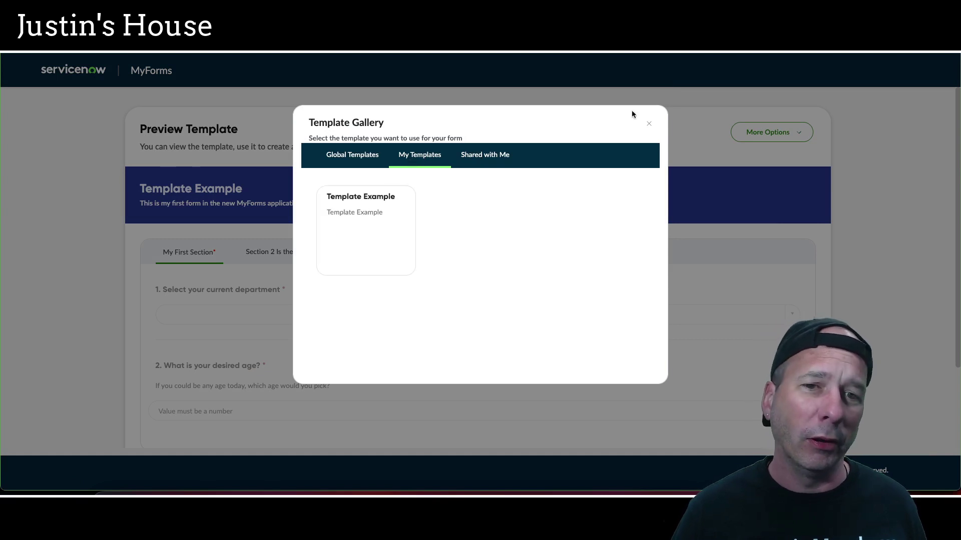
{"action": "left_click", "coordinate": [648, 125]}
- Create a new form from the previewed "Template Example" template
{"action": "left_click", "coordinate": [773, 133]}
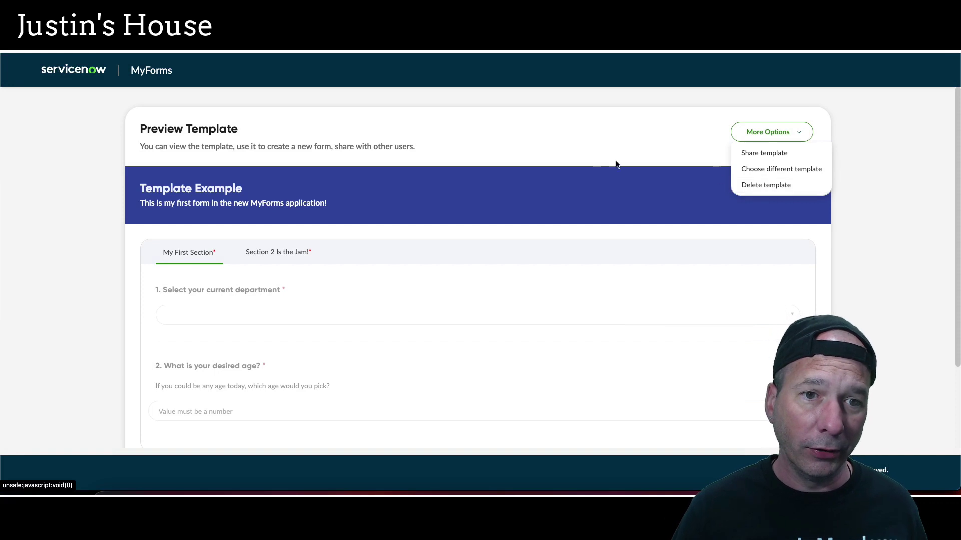
{"action": "triple_click", "coordinate": [569, 142]}
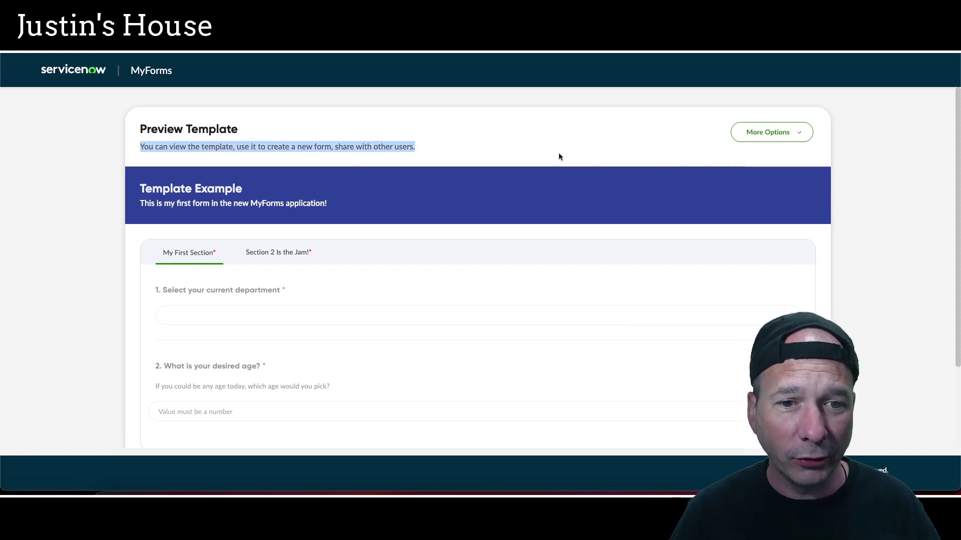
{"action": "scroll", "coordinate": [559, 158], "scroll_direction": "down", "scroll_amount": 2}
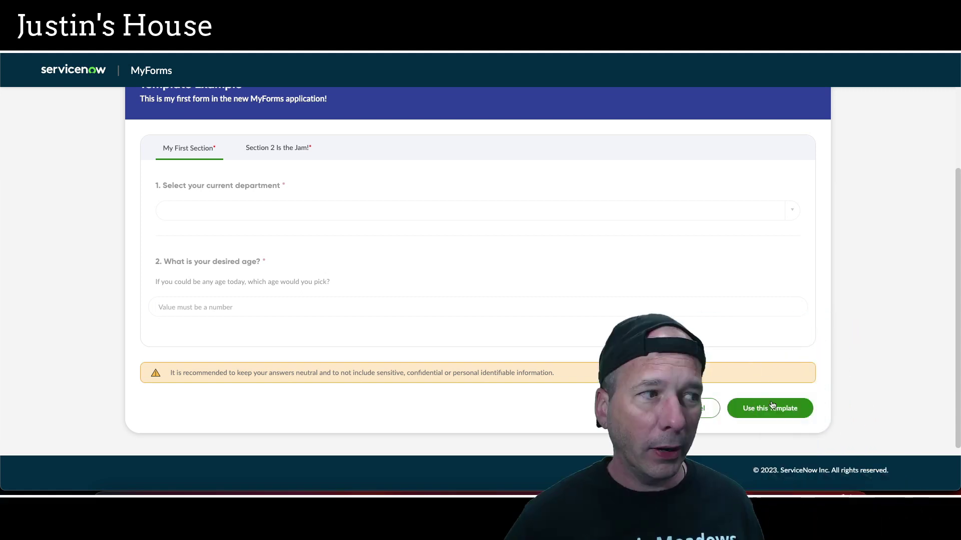
{"action": "left_click", "coordinate": [795, 416]}
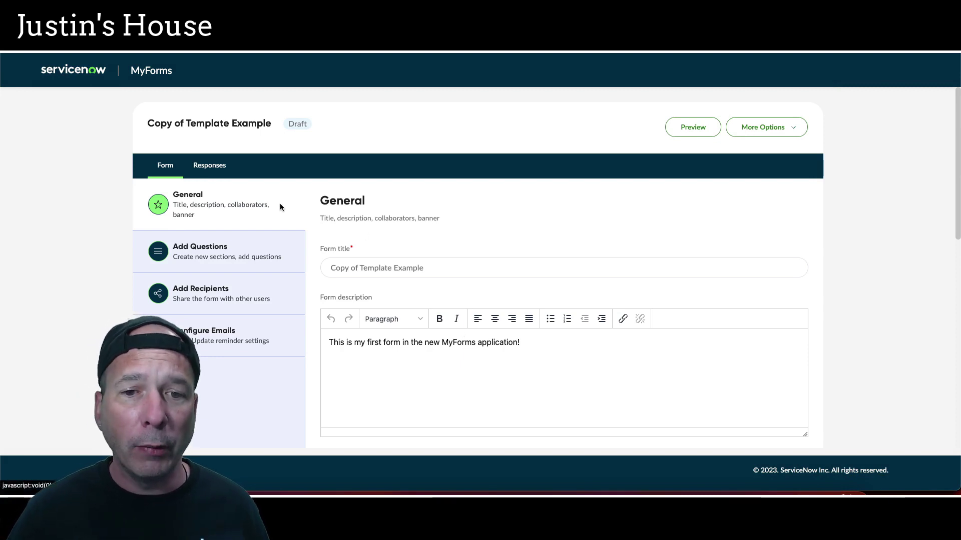
- Change the draft form's title to "Template Example Demo for the YouTube"
{"action": "left_click", "coordinate": [390, 264]}
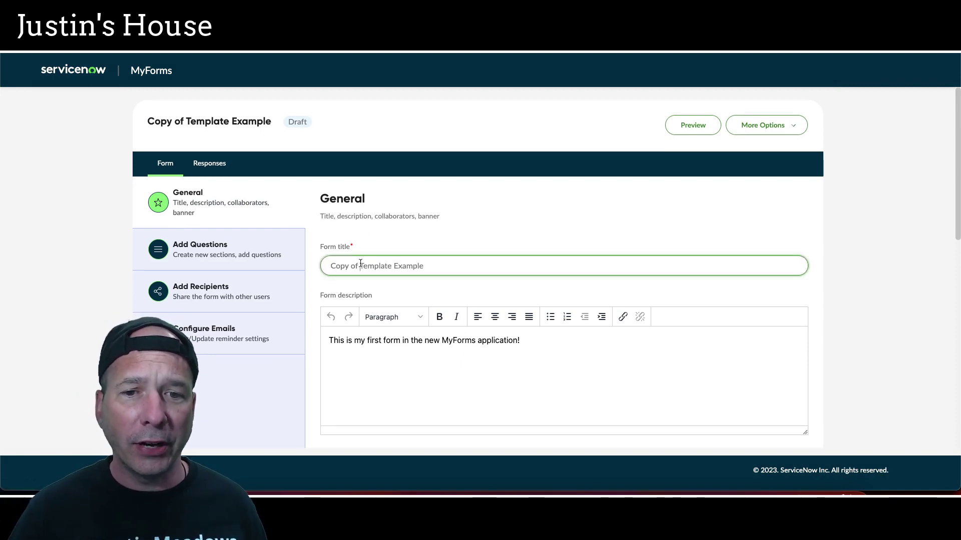
{"action": "key", "text": "BackSpace"}
{"action": "scroll", "coordinate": [309, 266], "scroll_direction": "down", "scroll_amount": 10}
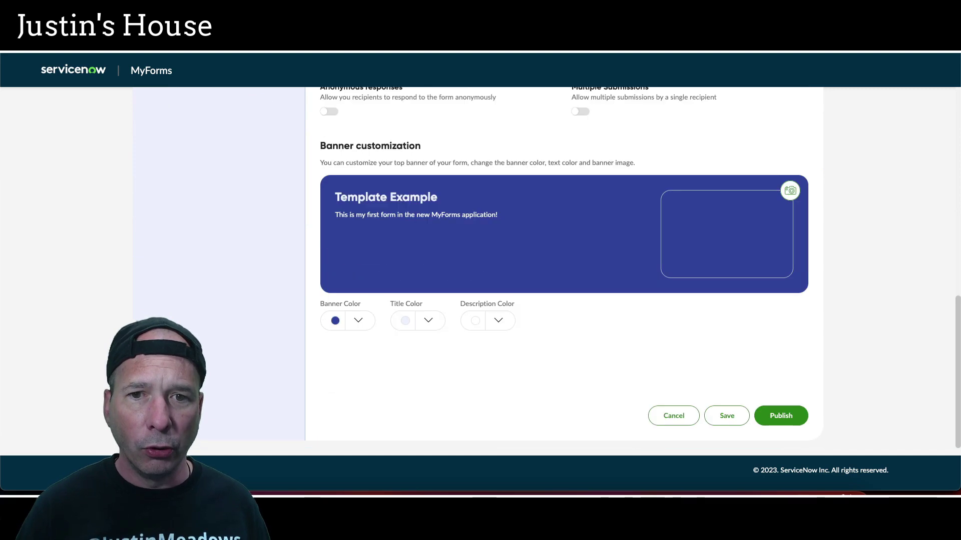
{"action": "scroll", "coordinate": [504, 262], "scroll_direction": "up", "scroll_amount": 10}
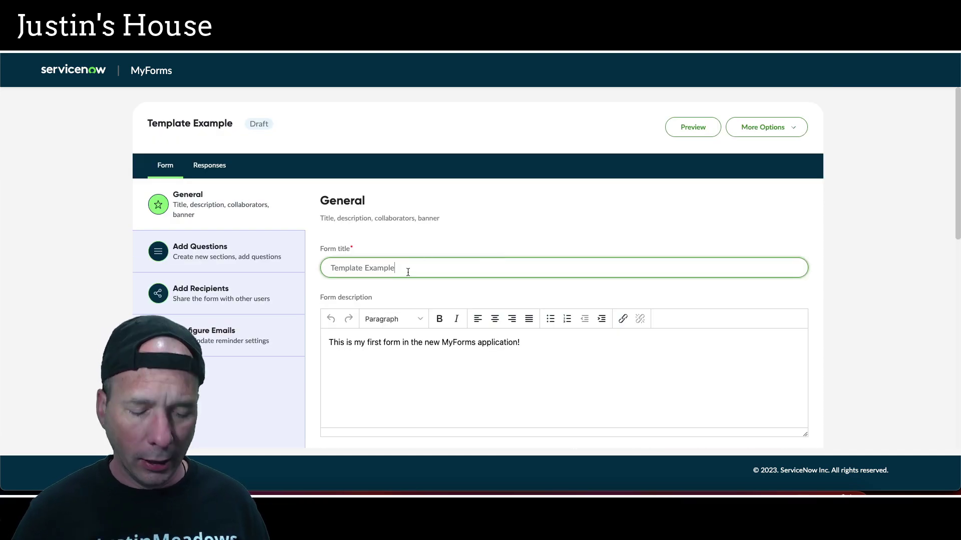
{"action": "type", "text": "Demo for the YouTube"}
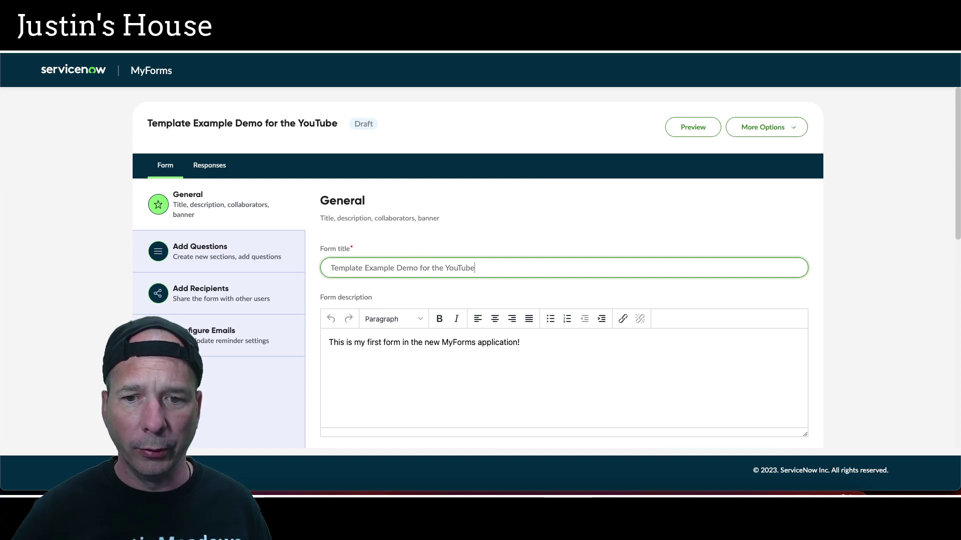
{"action": "left_click", "coordinate": [472, 232]}
{"action": "scroll", "coordinate": [490, 234], "scroll_direction": "down", "scroll_amount": 3}
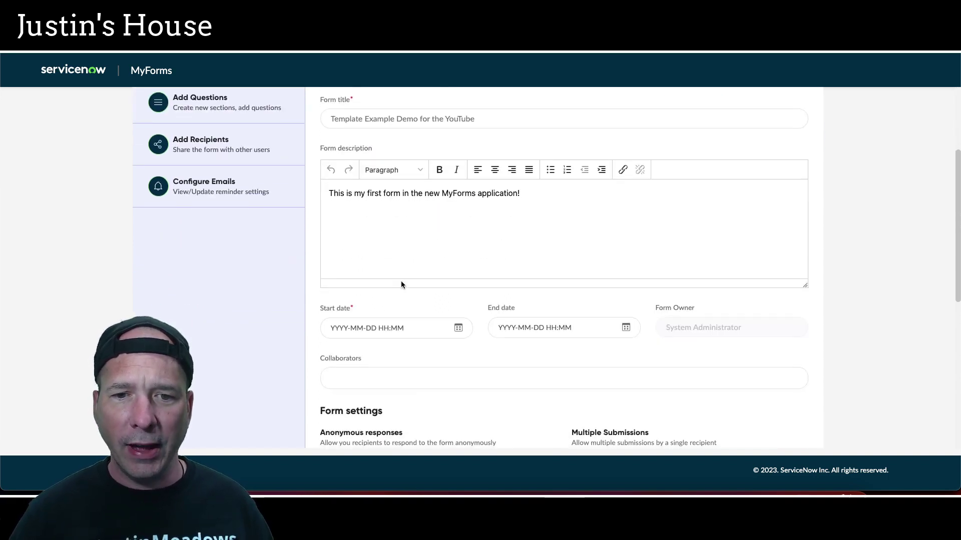
{"action": "left_click", "coordinate": [458, 329]}
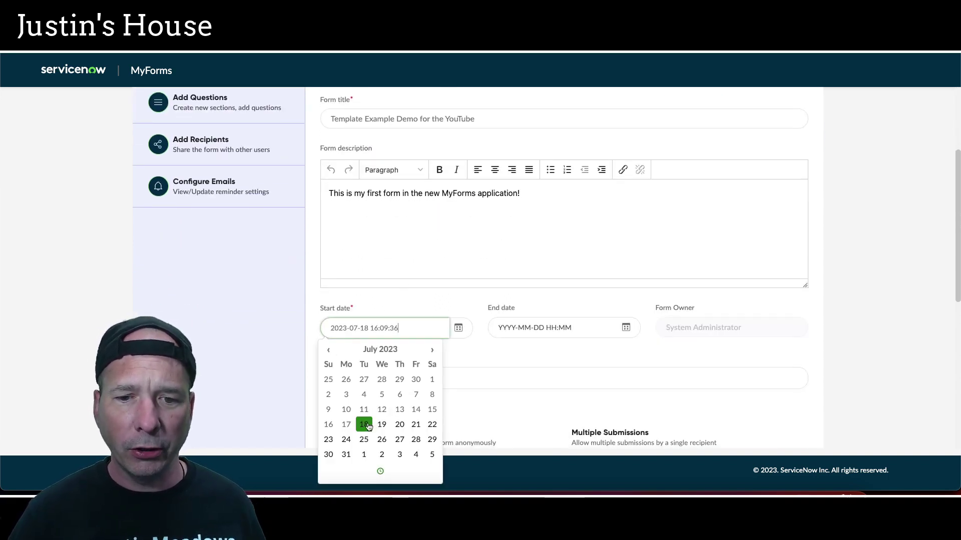
{"action": "left_click", "coordinate": [364, 425]}
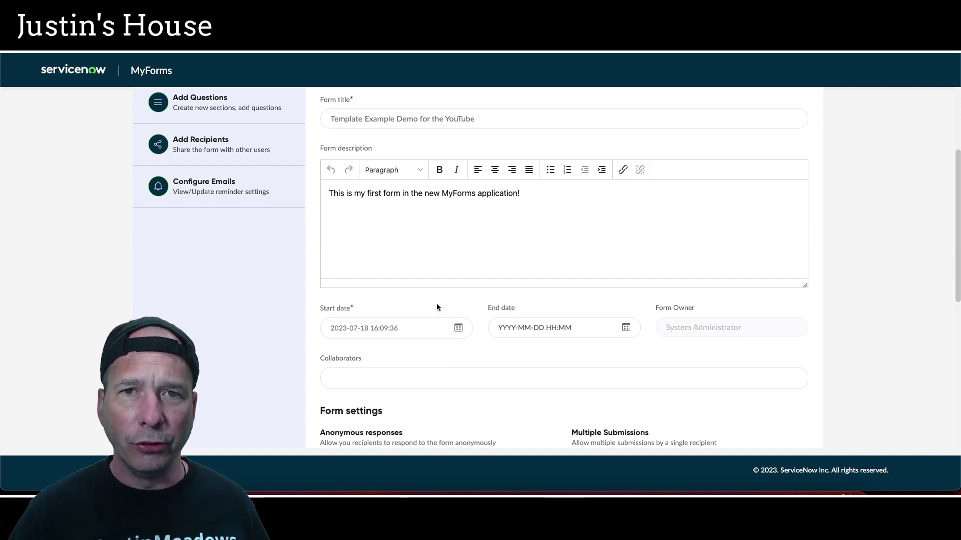
- Review the form settings, then save the draft's general changes while moving on to its questions
{"action": "scroll", "coordinate": [437, 304], "scroll_direction": "down", "scroll_amount": 5}
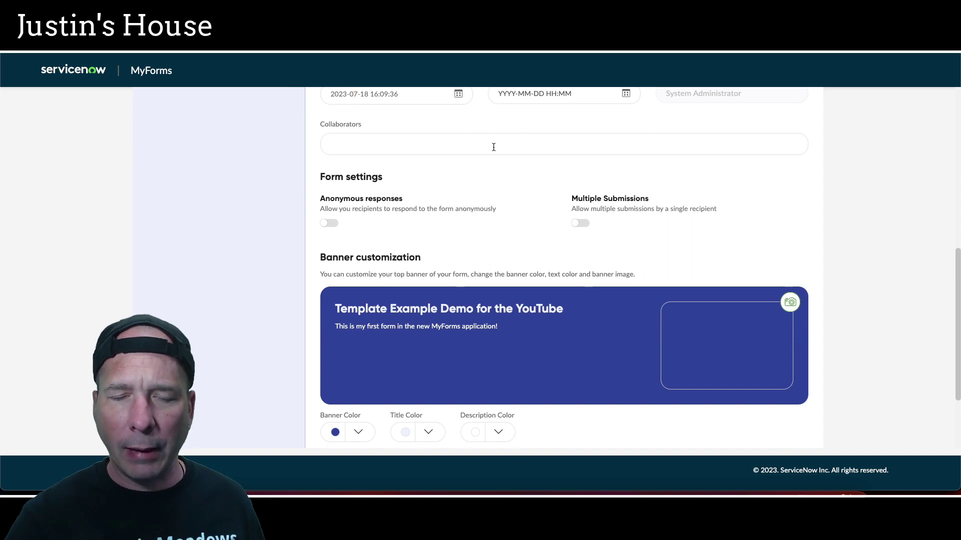
{"action": "mouse_move", "coordinate": [306, 165]}
{"action": "left_mouse_down"}
{"action": "mouse_move", "coordinate": [567, 228]}
{"action": "mouse_move", "coordinate": [741, 251]}
{"action": "left_mouse_up"}
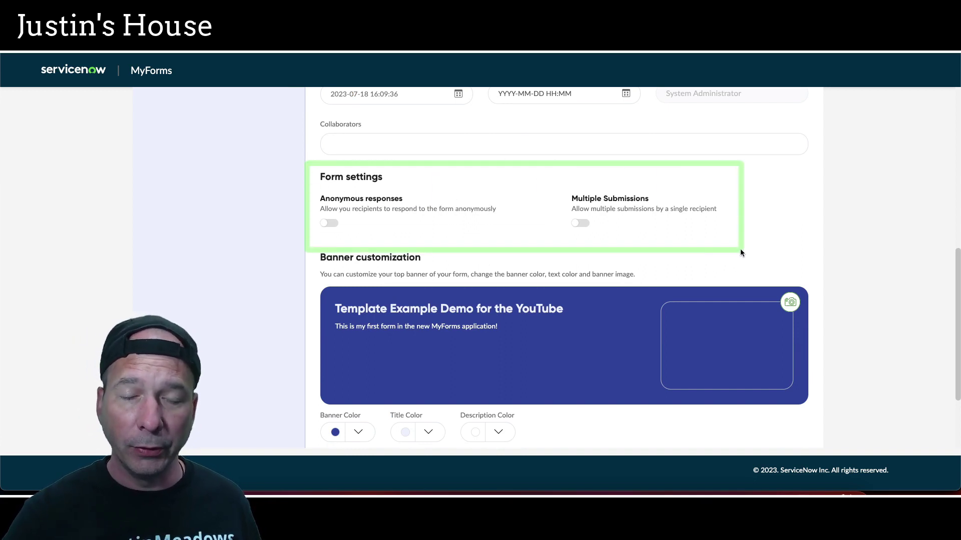
{"action": "scroll", "coordinate": [472, 273], "scroll_direction": "up", "scroll_amount": 8}
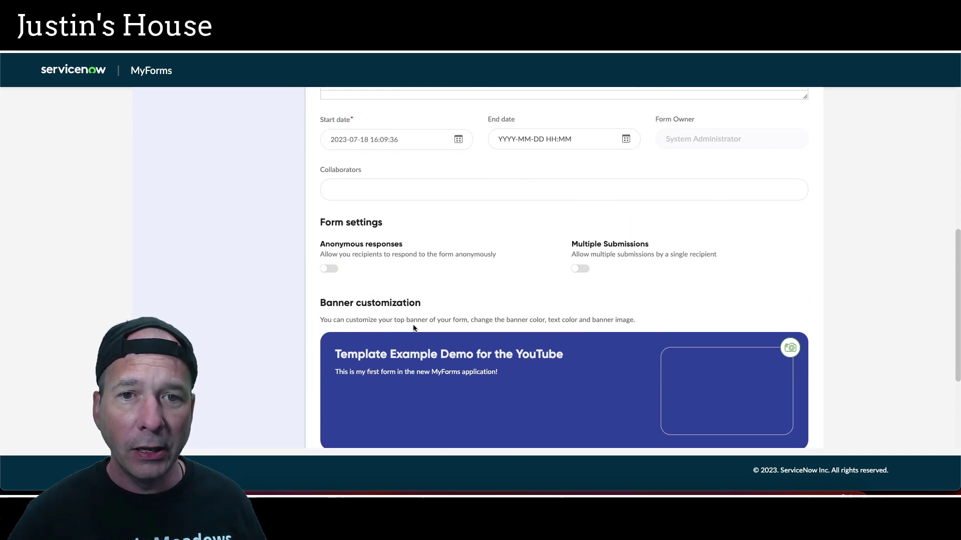
{"action": "left_click", "coordinate": [230, 260]}
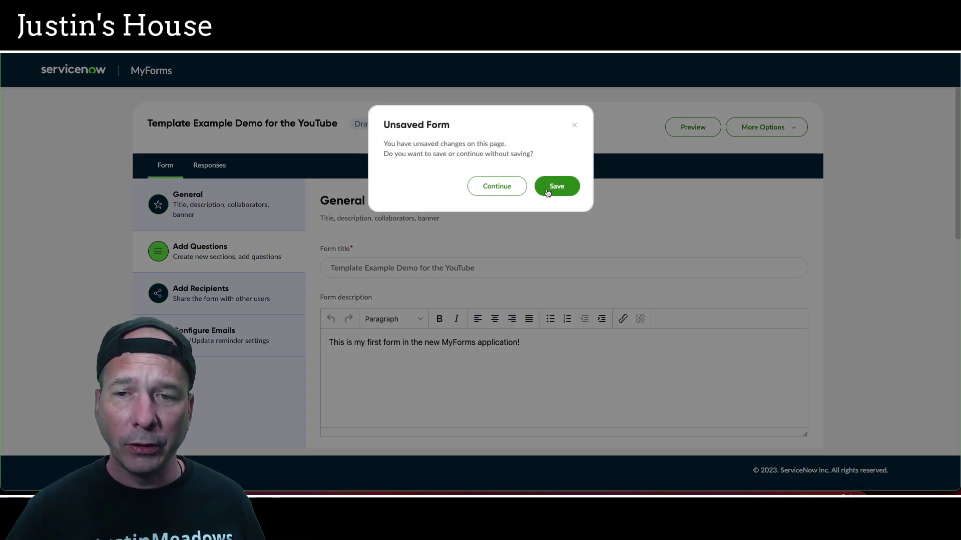
{"action": "left_click", "coordinate": [549, 191]}
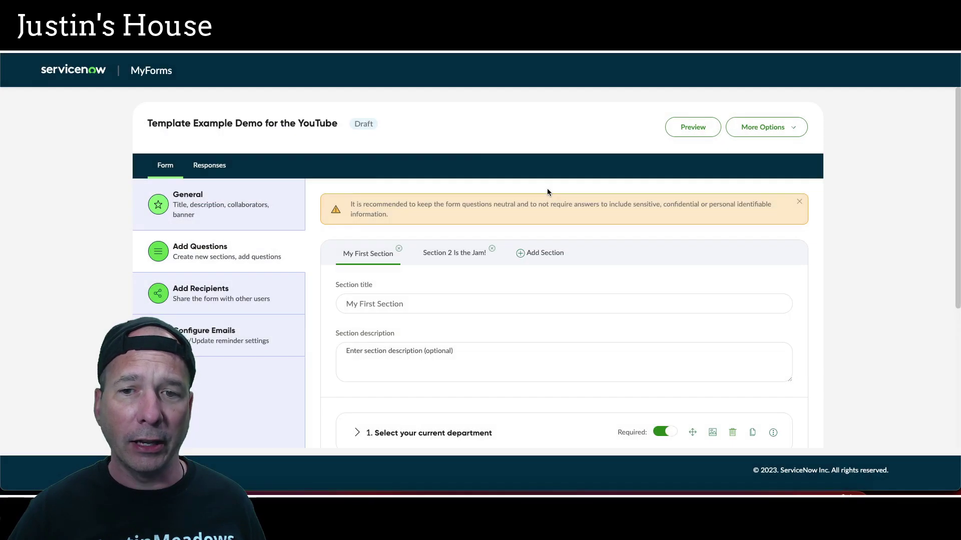
- Add two specific users as recipients of the form by entering their names
{"action": "left_click", "coordinate": [226, 297]}
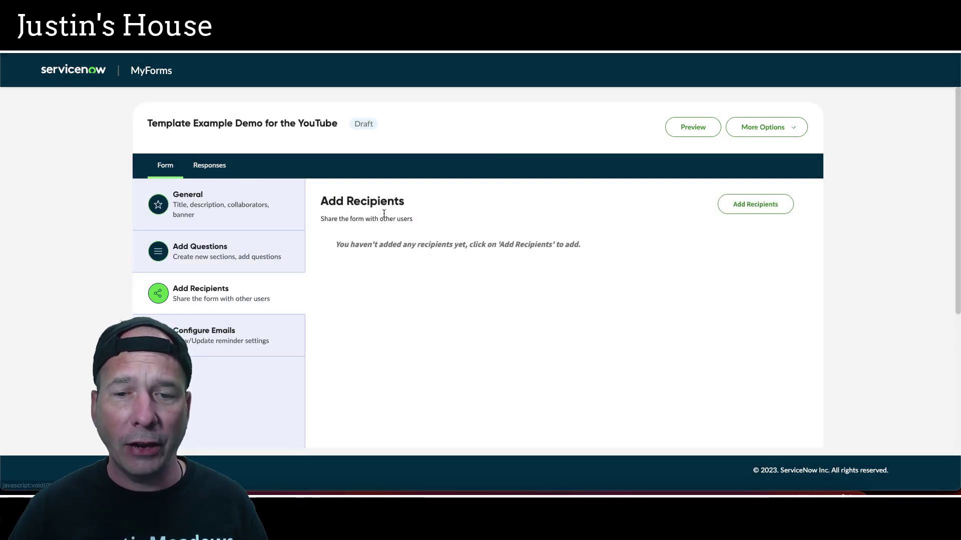
{"action": "left_click", "coordinate": [733, 208]}
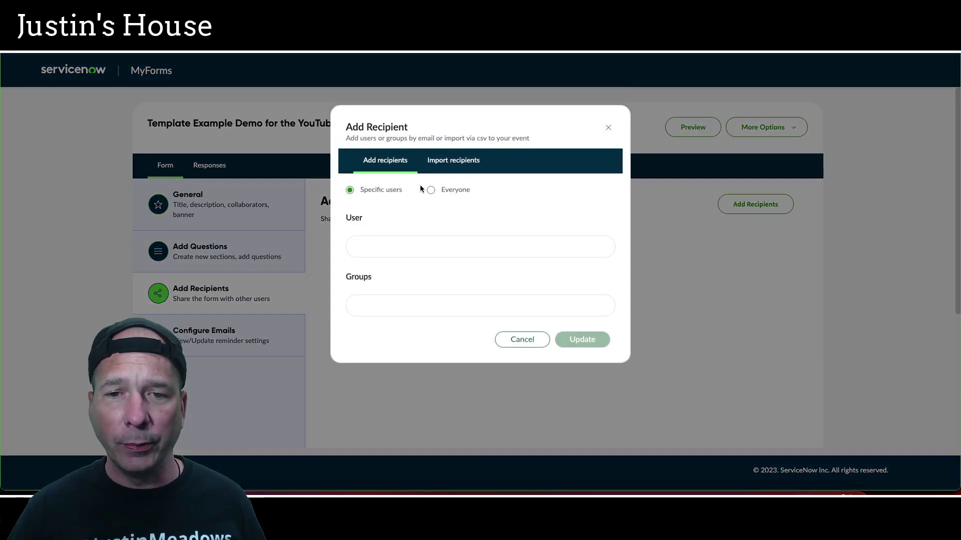
{"action": "left_click", "coordinate": [380, 253]}
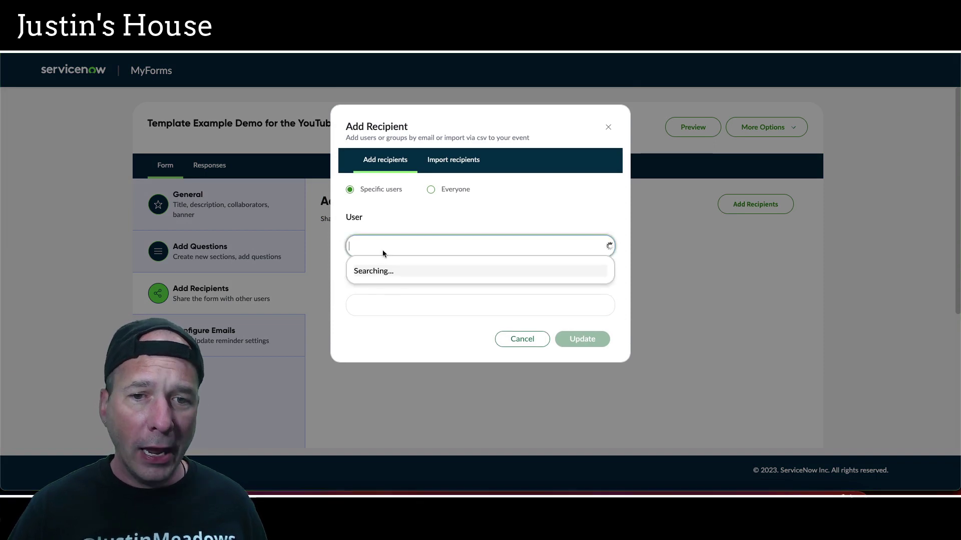
{"action": "type", "text": "abe"}
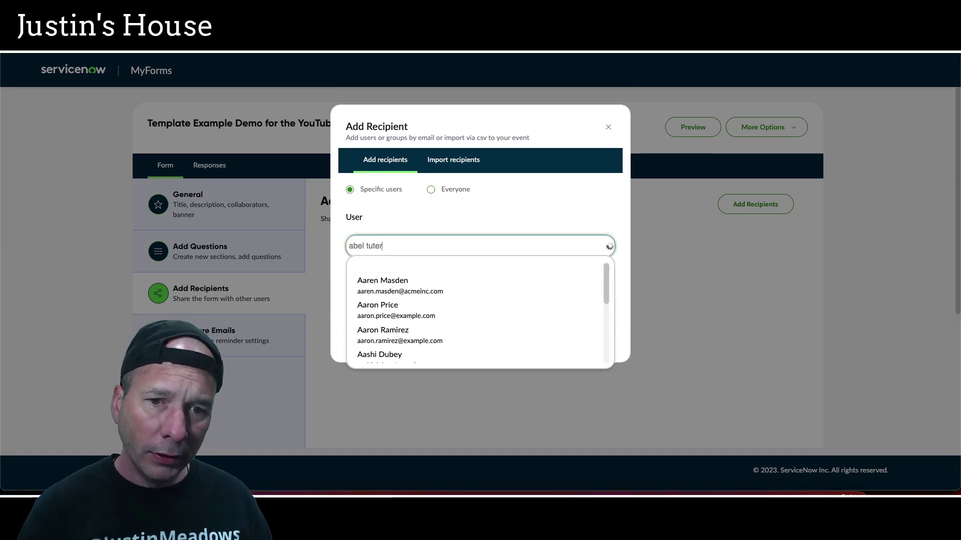
{"action": "type", "text": "l tuter"}
{"action": "left_click", "coordinate": [391, 277]}
{"action": "left_click", "coordinate": [413, 243]}
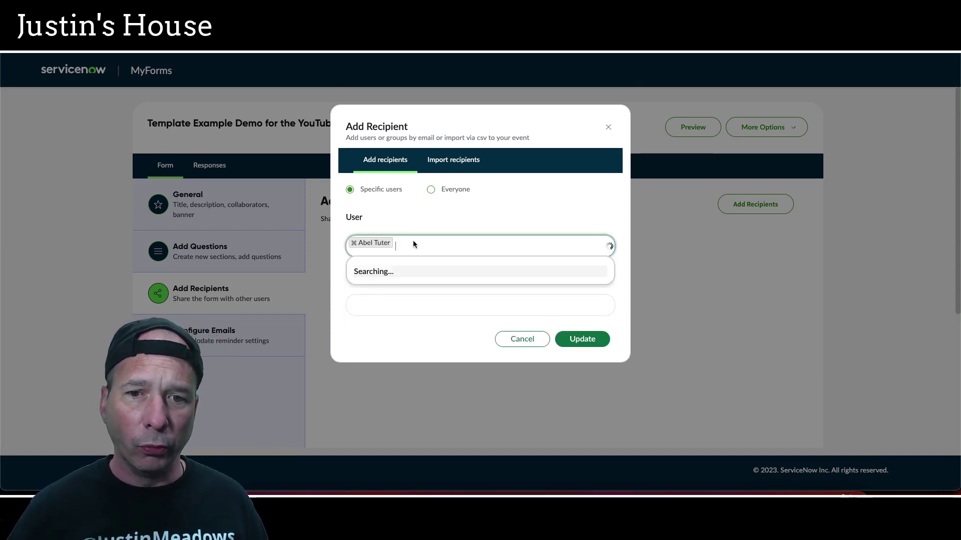
{"action": "type", "text": "abraham li"}
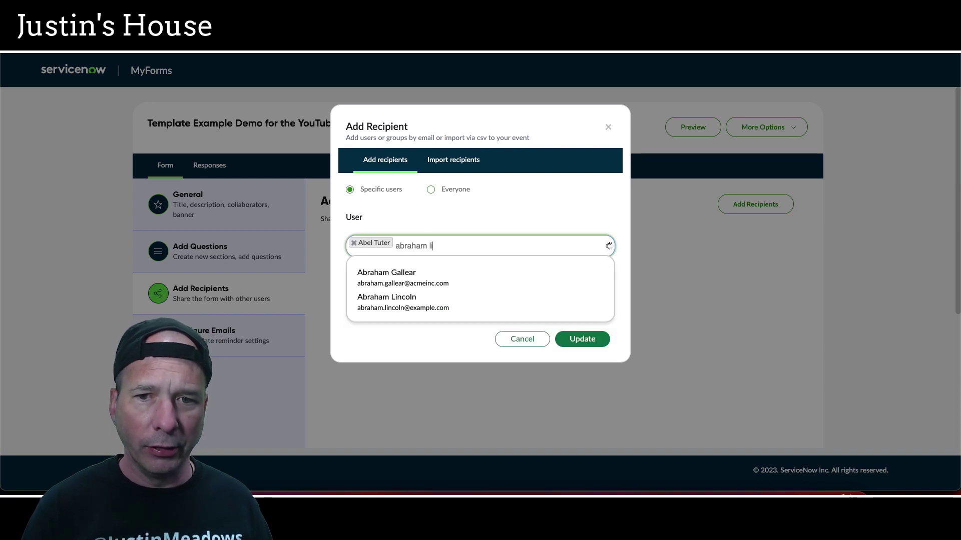
{"action": "left_click", "coordinate": [477, 285]}
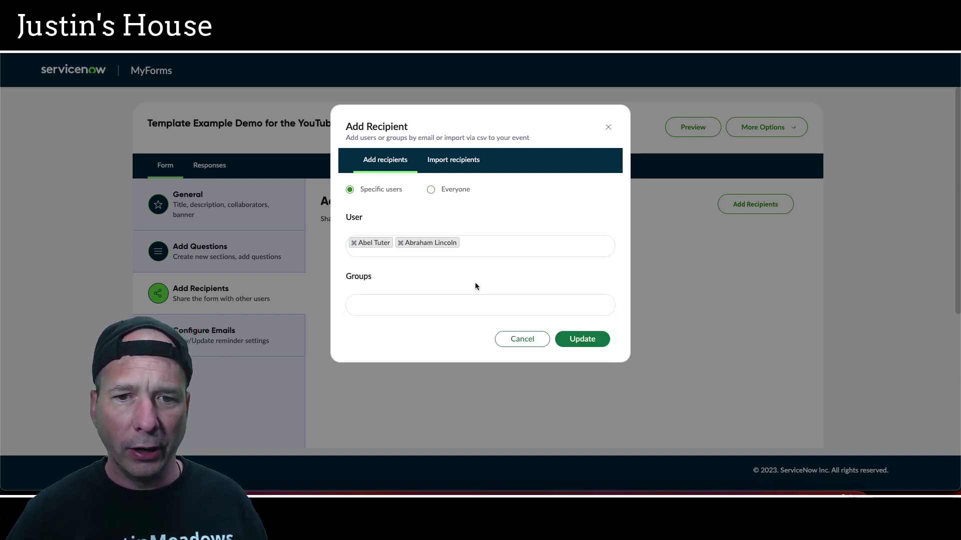
{"action": "left_click", "coordinate": [583, 340]}
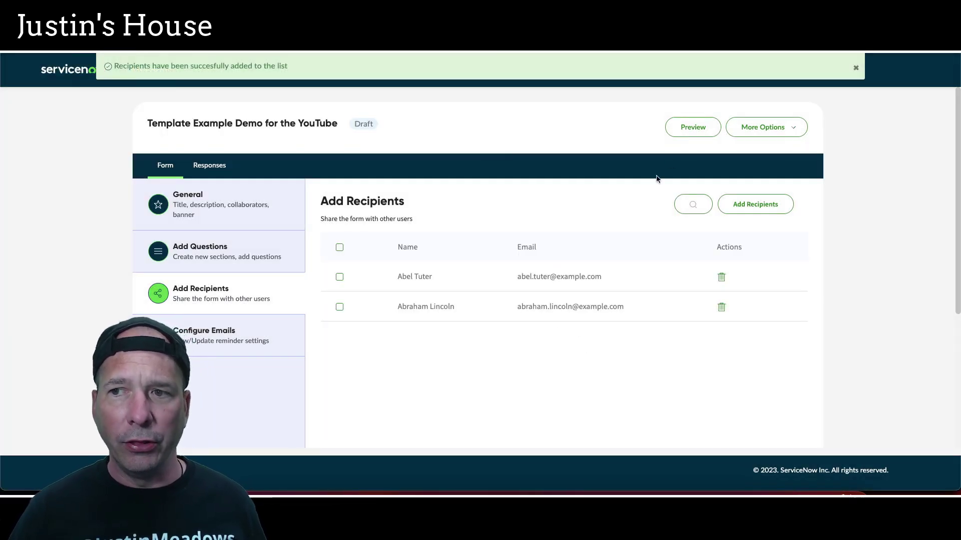
- Publish the form with the start date already set and no end date
{"action": "left_click", "coordinate": [774, 137]}
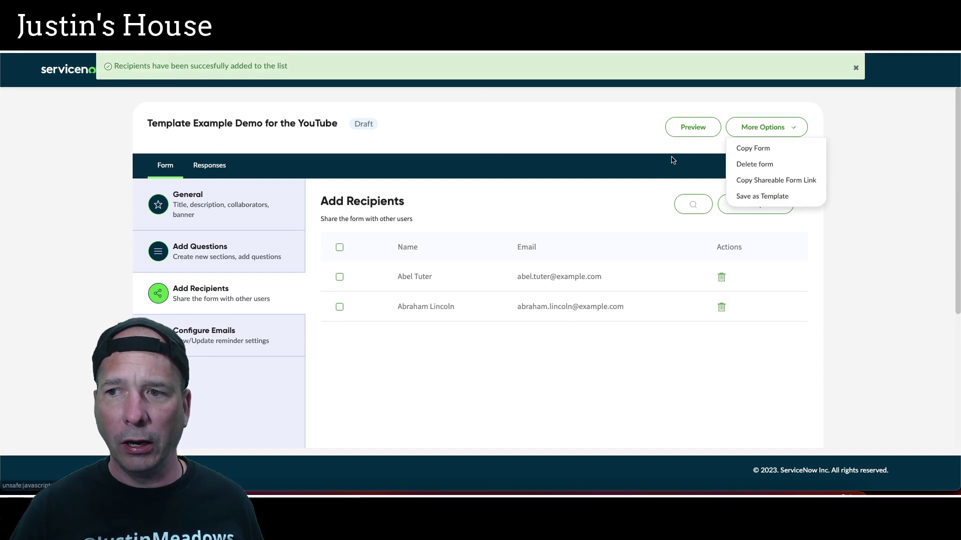
{"action": "left_click", "coordinate": [616, 164]}
{"action": "scroll", "coordinate": [659, 297], "scroll_direction": "down", "scroll_amount": 4}
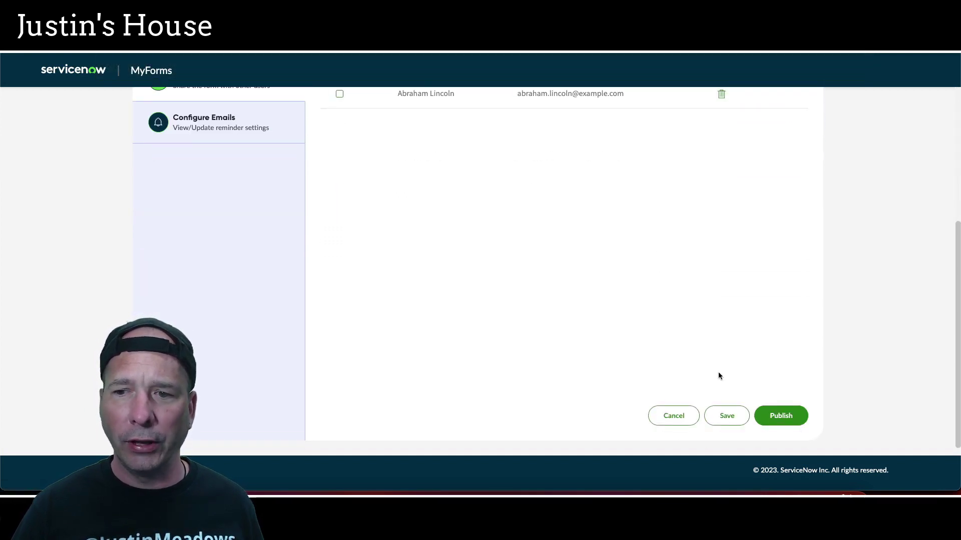
{"action": "left_click", "coordinate": [795, 426]}
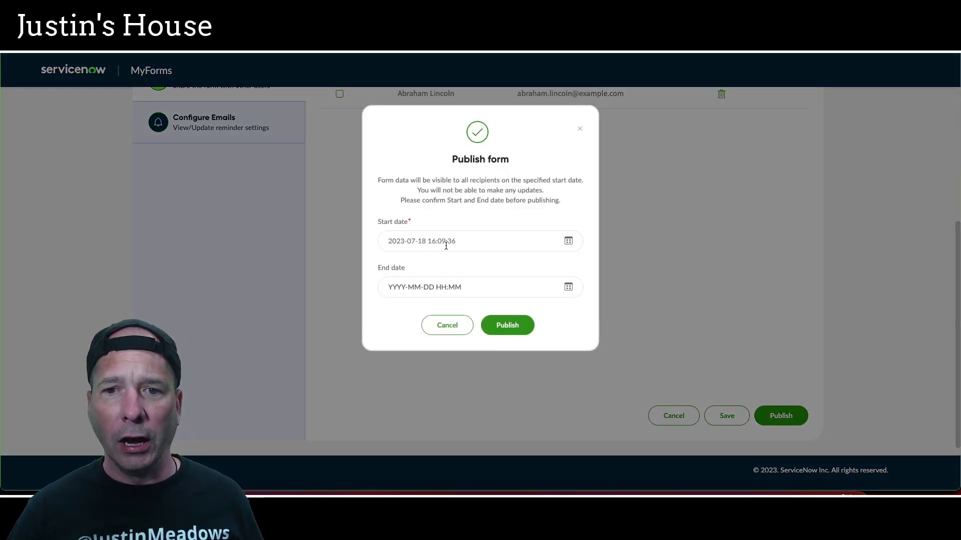
{"action": "left_click", "coordinate": [507, 326]}
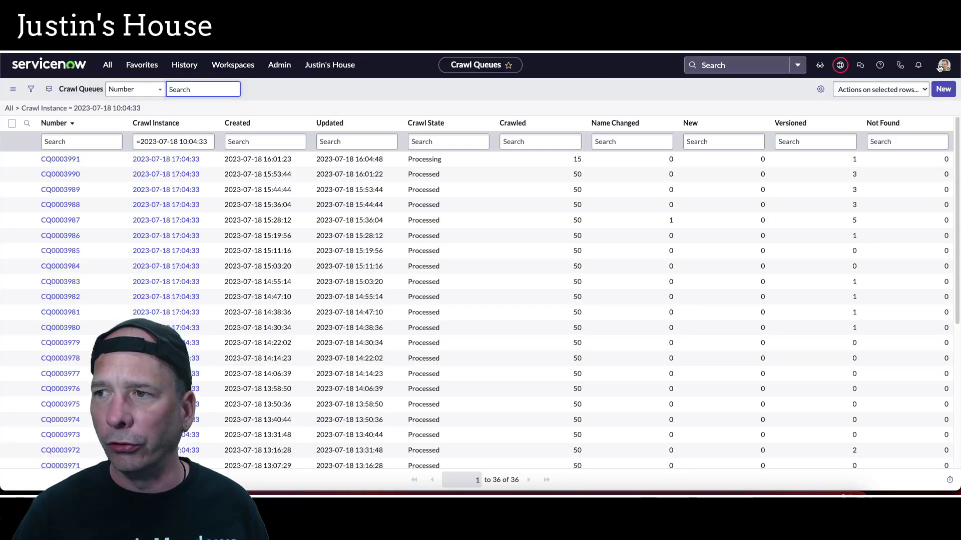
- Switch to the ServiceNow admin interface and impersonate the first recipient of the form
{"action": "left_click", "coordinate": [943, 65]}
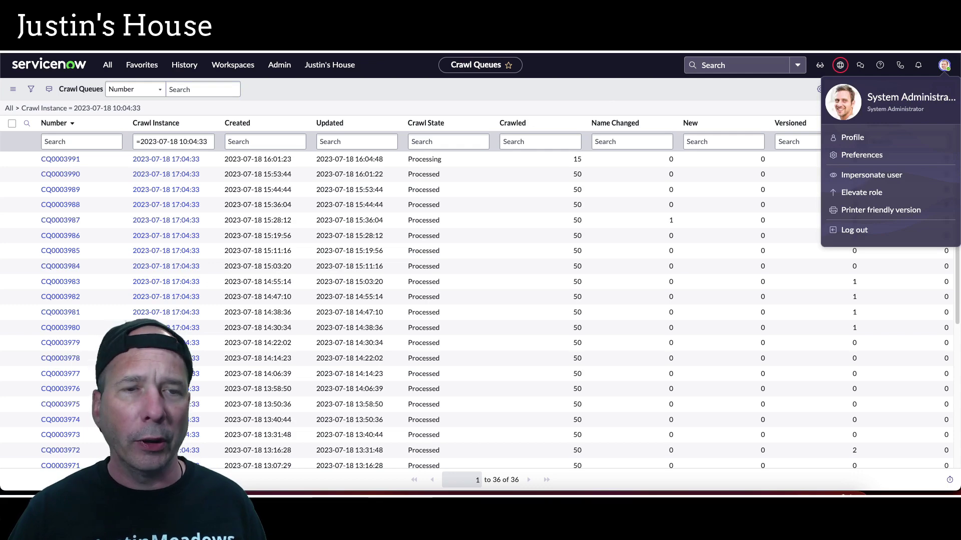
{"action": "left_click", "coordinate": [871, 174]}
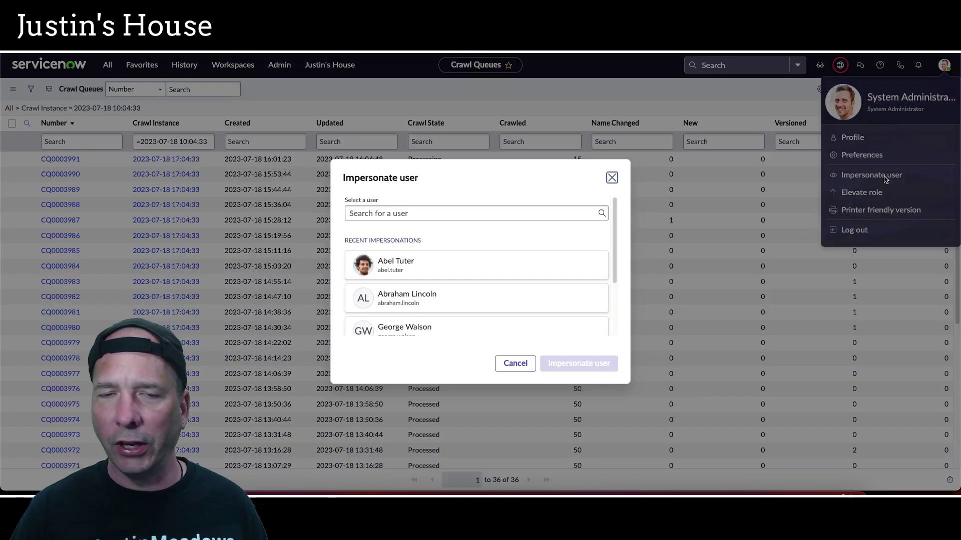
{"action": "left_click", "coordinate": [459, 265]}
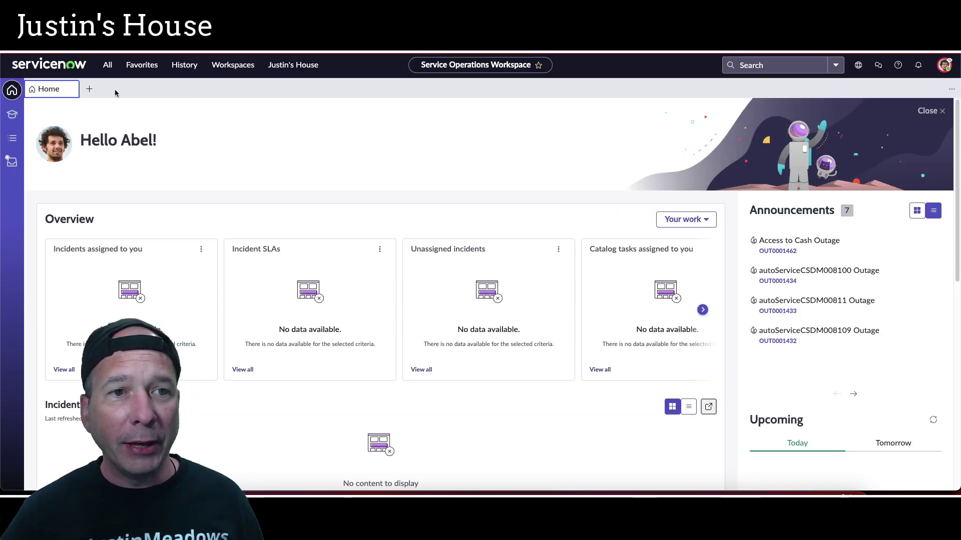
- Find the MyForms dashboard by searching for "myforms" and open the received form "Template Example Demo for the YouTube"
{"action": "left_click", "coordinate": [108, 65]}
{"action": "type", "text": "myforms"}
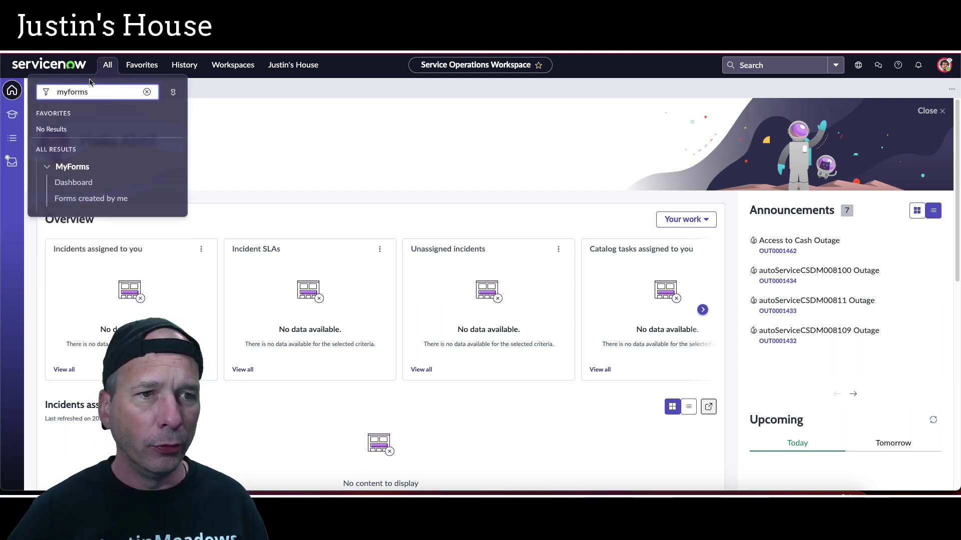
{"action": "left_click", "coordinate": [76, 183]}
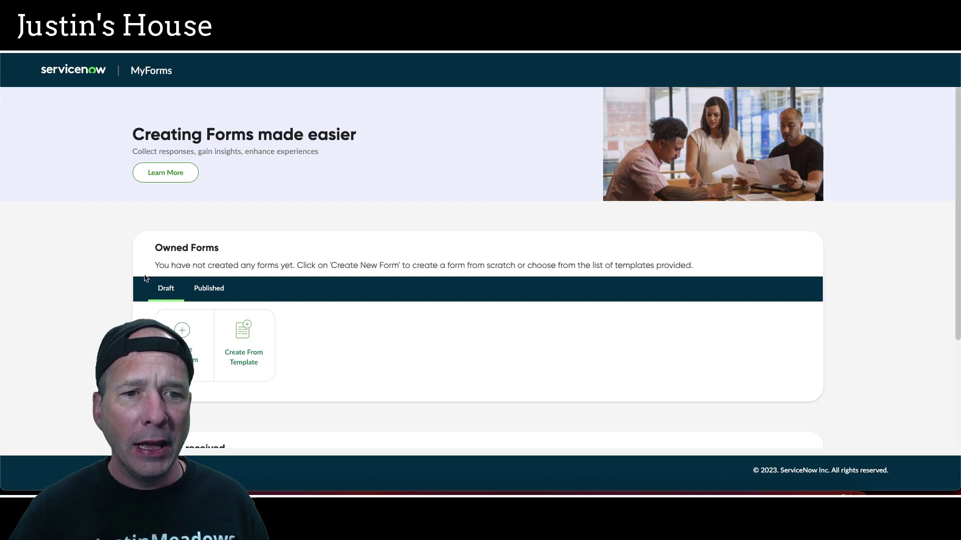
{"action": "scroll", "coordinate": [153, 280], "scroll_direction": "down", "scroll_amount": 3}
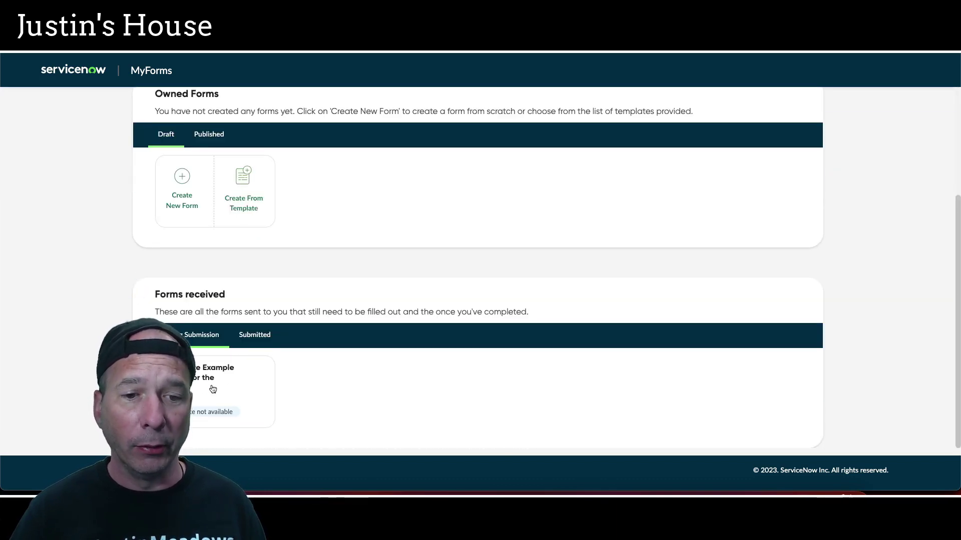
{"action": "left_click", "coordinate": [213, 389]}
- Answer the first section with department "Accounting and Finance" and desired age 17, and proceed to the second section
{"action": "left_click", "coordinate": [246, 258]}
{"action": "left_click", "coordinate": [231, 308]}
{"action": "left_click", "coordinate": [231, 348]}
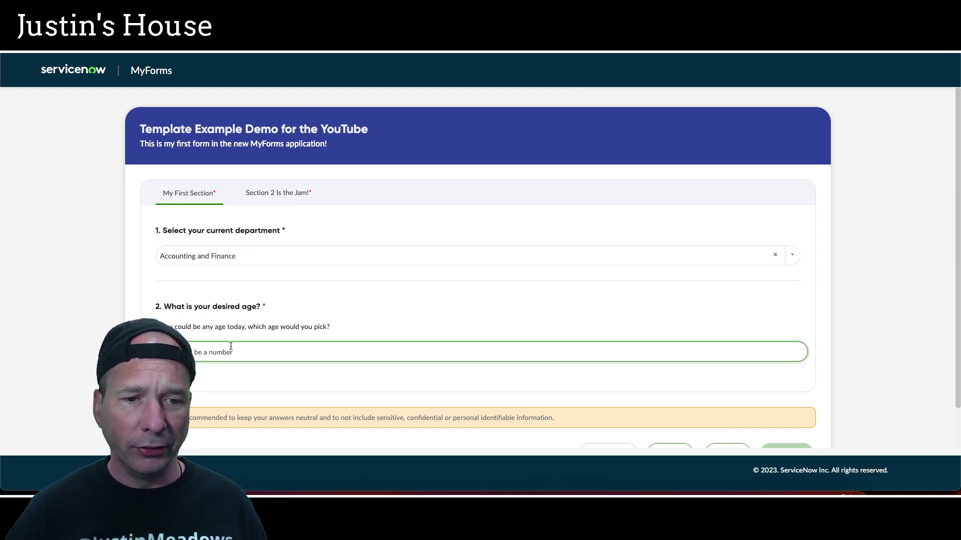
{"action": "type", "text": "17"}
{"action": "scroll", "coordinate": [794, 389], "scroll_direction": "down", "scroll_amount": 2}
{"action": "left_click", "coordinate": [679, 413]}
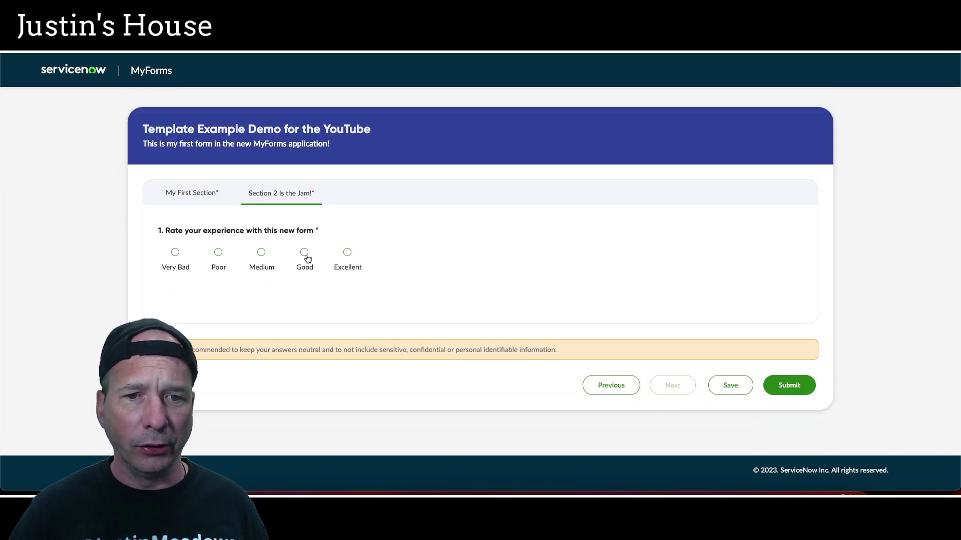
- Rate the experience with the new form as Good and submit the response
{"action": "left_click", "coordinate": [304, 253]}
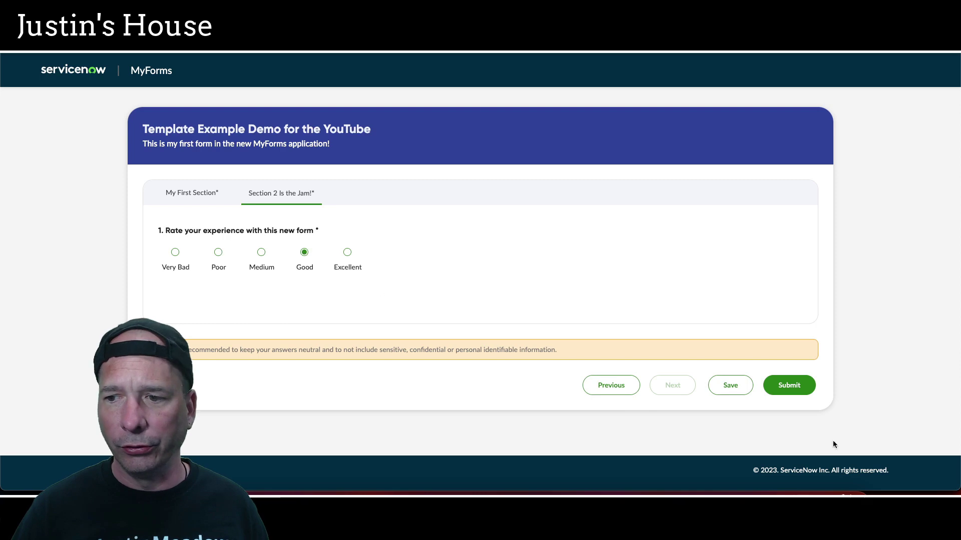
{"action": "left_click", "coordinate": [772, 386]}
{"action": "left_click", "coordinate": [527, 257]}
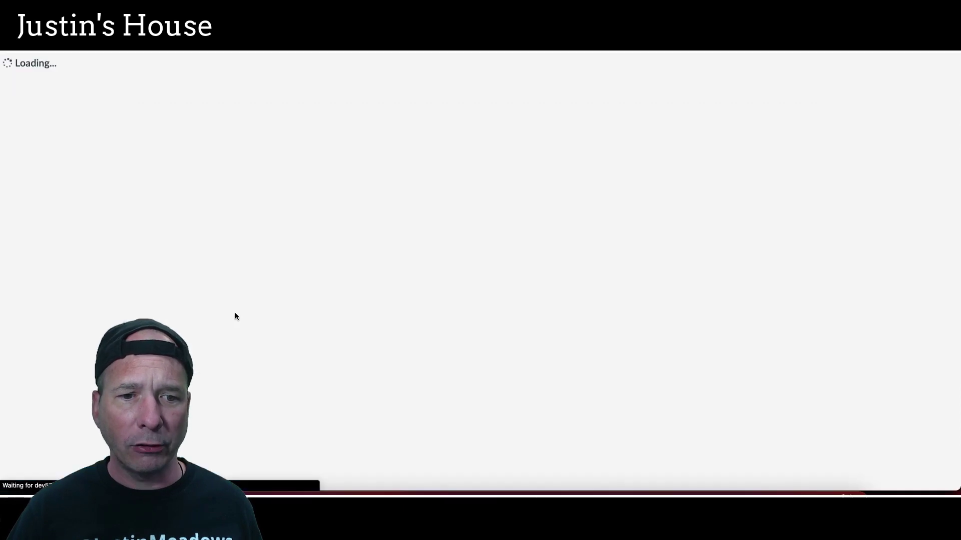
- Check the submitted and pending forms among the forms received on the dashboard
{"action": "scroll", "coordinate": [308, 381], "scroll_direction": "down", "scroll_amount": 5}
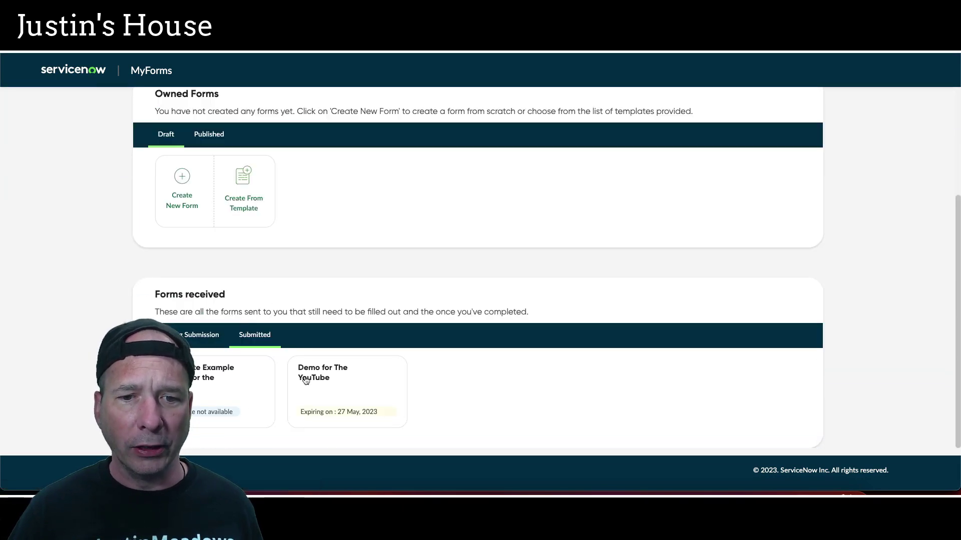
{"action": "left_click", "coordinate": [192, 340]}
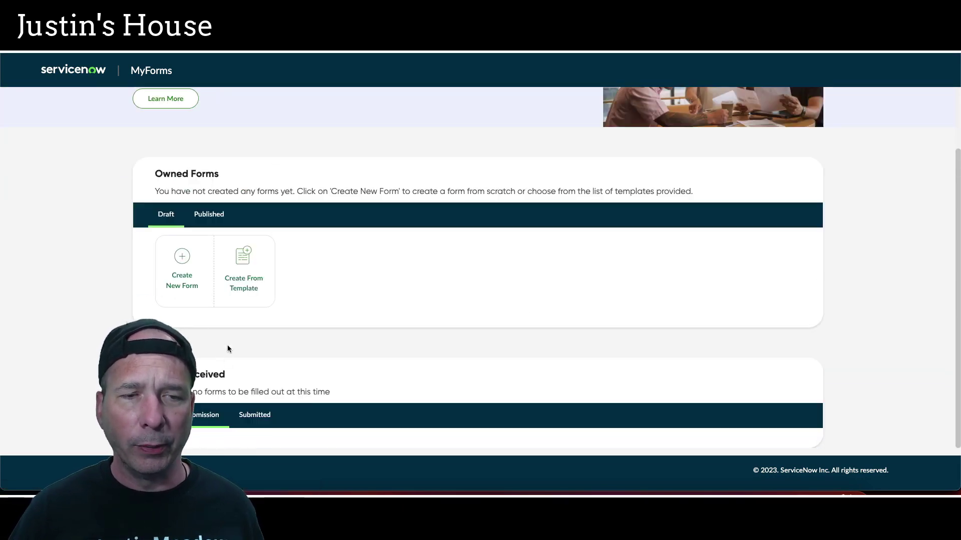
{"action": "scroll", "coordinate": [227, 350], "scroll_direction": "up", "scroll_amount": 2}
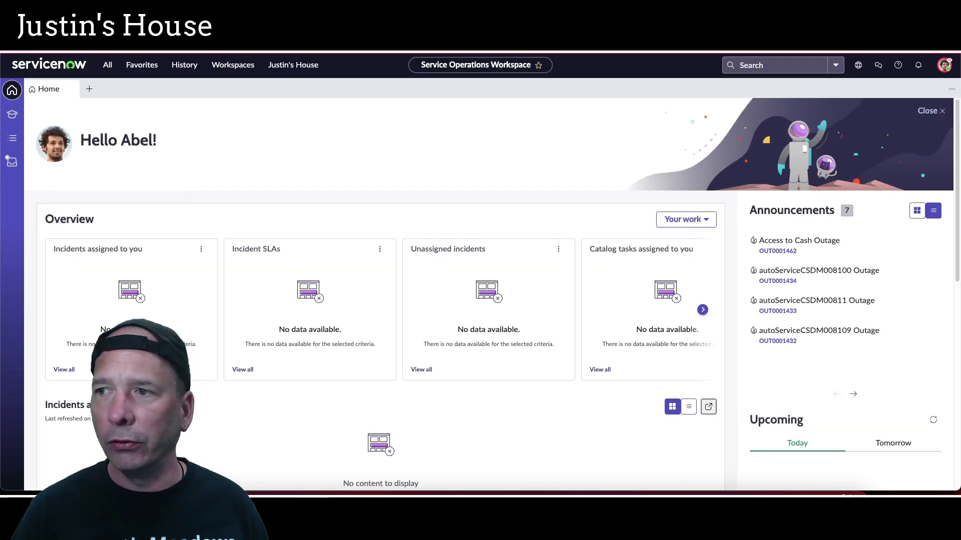
- End the impersonation to return to the administrator account and open the MyForms dashboard by searching for "myforms"
{"action": "left_click", "coordinate": [944, 68]}
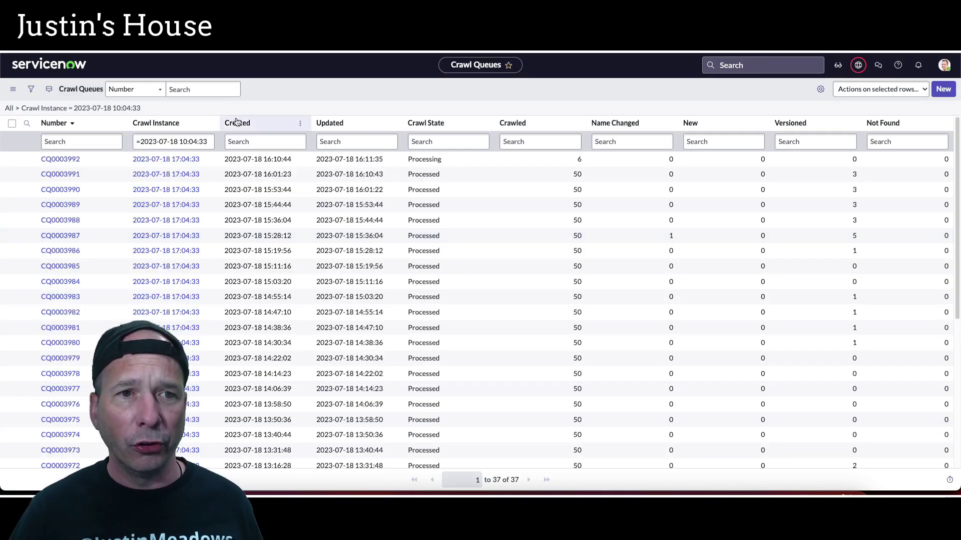
{"action": "left_click", "coordinate": [222, 87]}
{"action": "left_click", "coordinate": [108, 64]}
{"action": "type", "text": "my dash"}
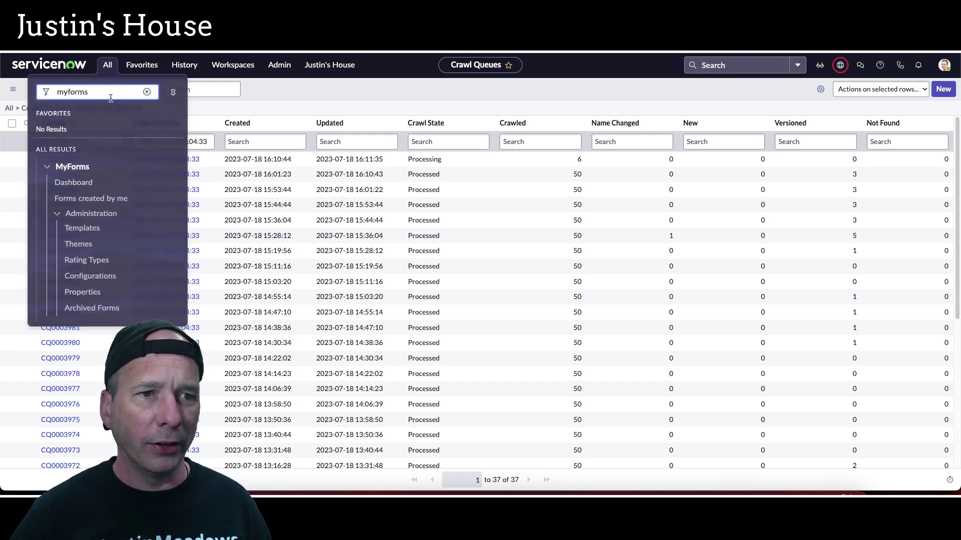
{"action": "left_click", "coordinate": [60, 122]}
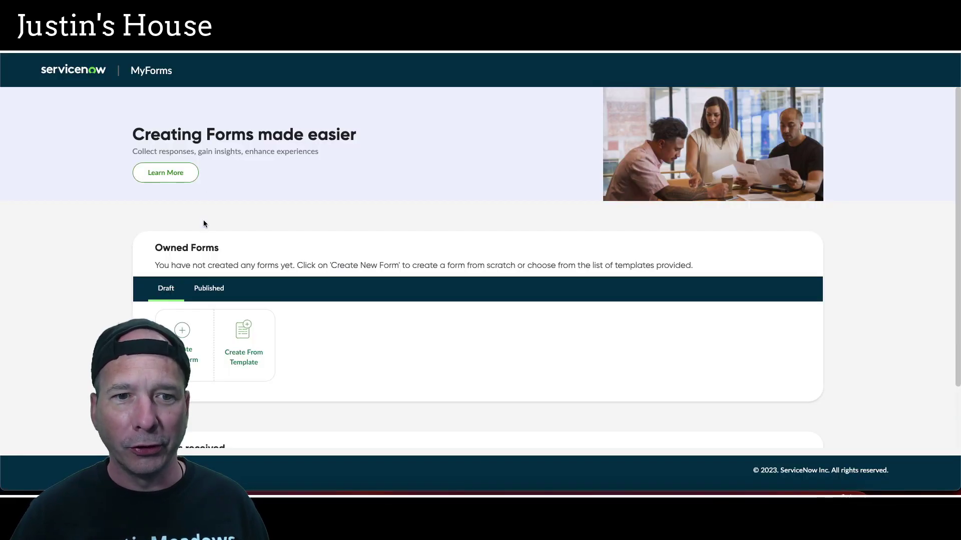
- Open the published form "Template Example Demo for the YouTube" and check the submission status of its recipients
{"action": "scroll", "coordinate": [203, 221], "scroll_direction": "down", "scroll_amount": 1}
{"action": "left_click", "coordinate": [207, 233]}
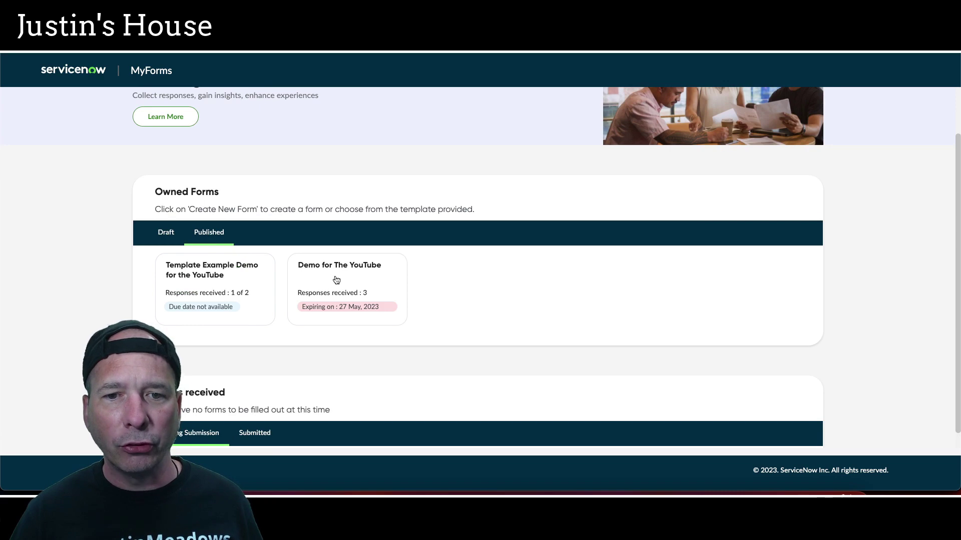
{"action": "left_click", "coordinate": [258, 302]}
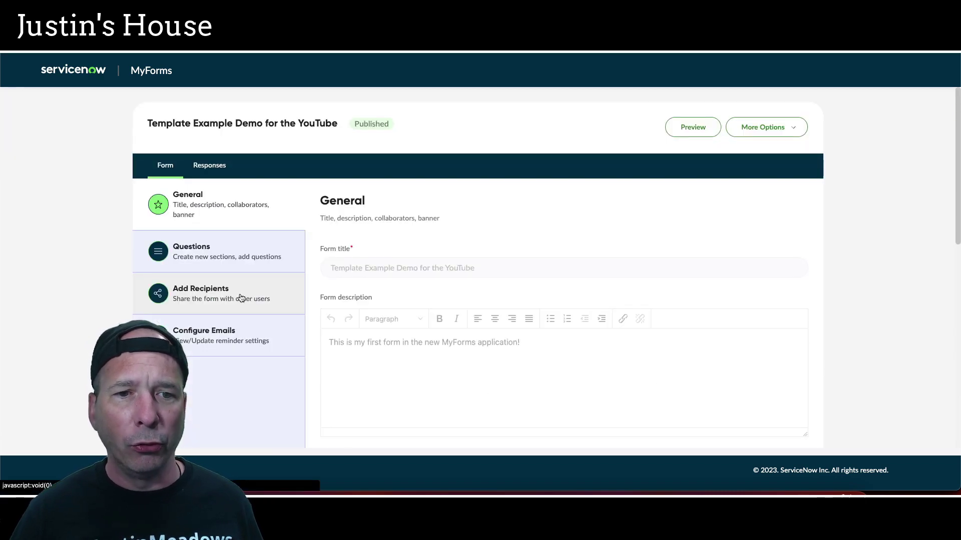
{"action": "left_click", "coordinate": [221, 303]}
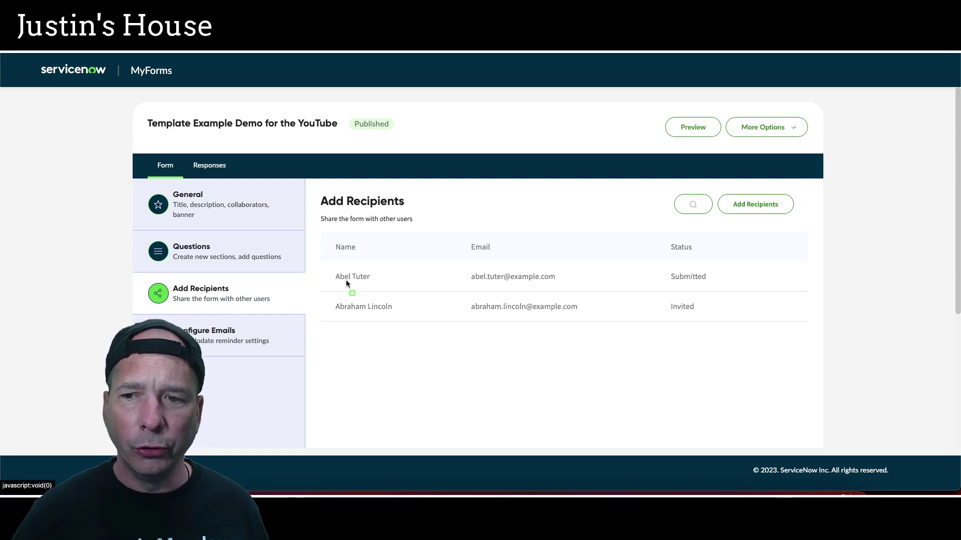
{"action": "mouse_move", "coordinate": [324, 257]}
{"action": "left_mouse_down"}
{"action": "mouse_move", "coordinate": [526, 286]}
{"action": "mouse_move", "coordinate": [734, 294]}
{"action": "left_mouse_up"}
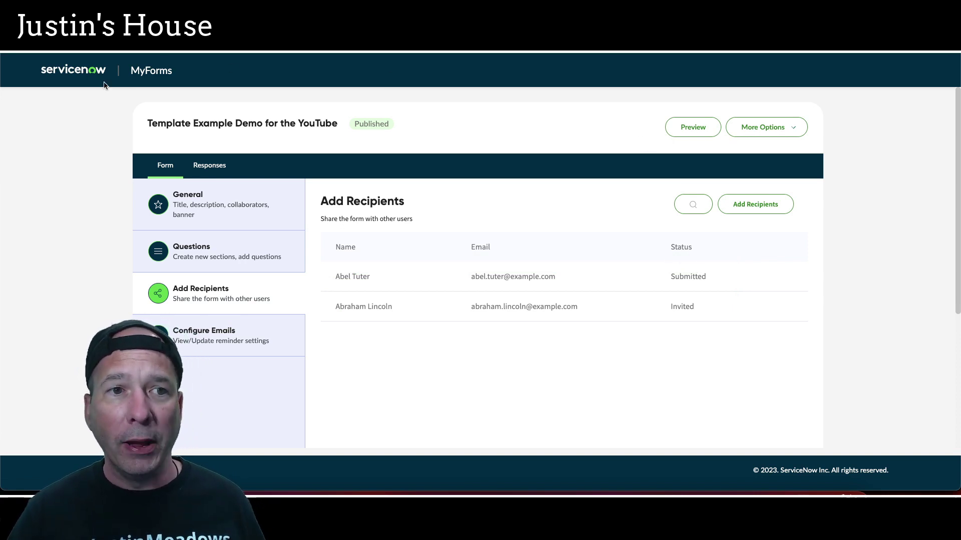
- Return to the dashboard and create a new form from the "Template Example" template among the own templates
{"action": "left_click", "coordinate": [93, 73]}
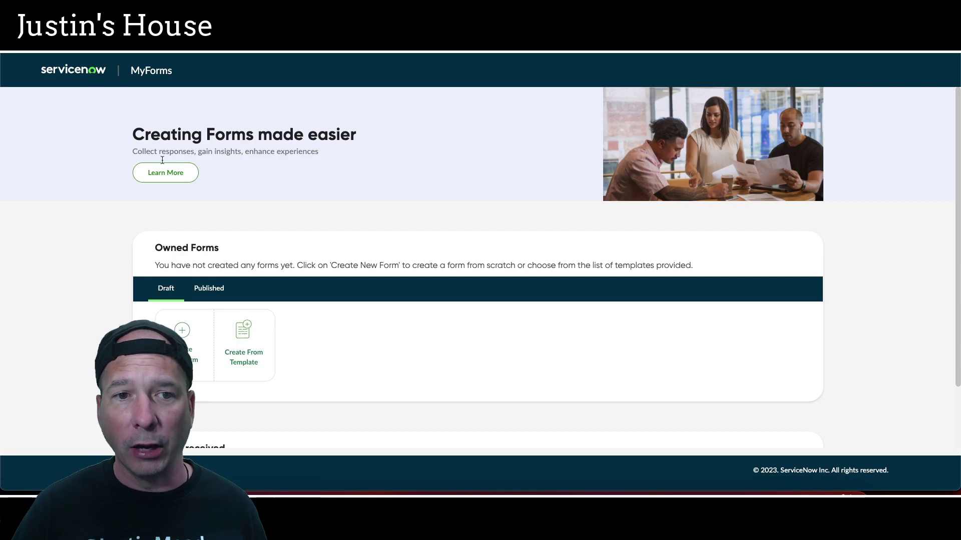
{"action": "left_click", "coordinate": [256, 346]}
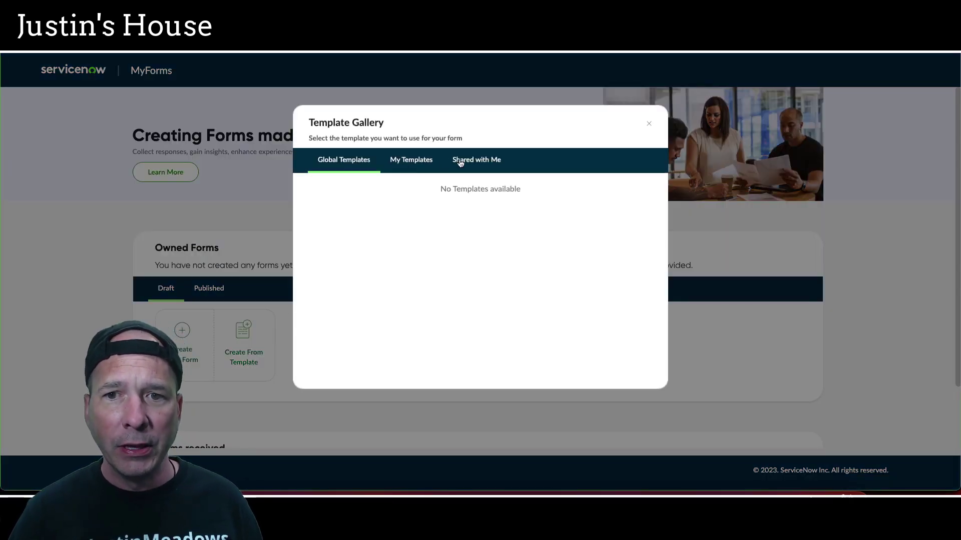
{"action": "left_click", "coordinate": [413, 165]}
{"action": "left_click", "coordinate": [352, 243]}
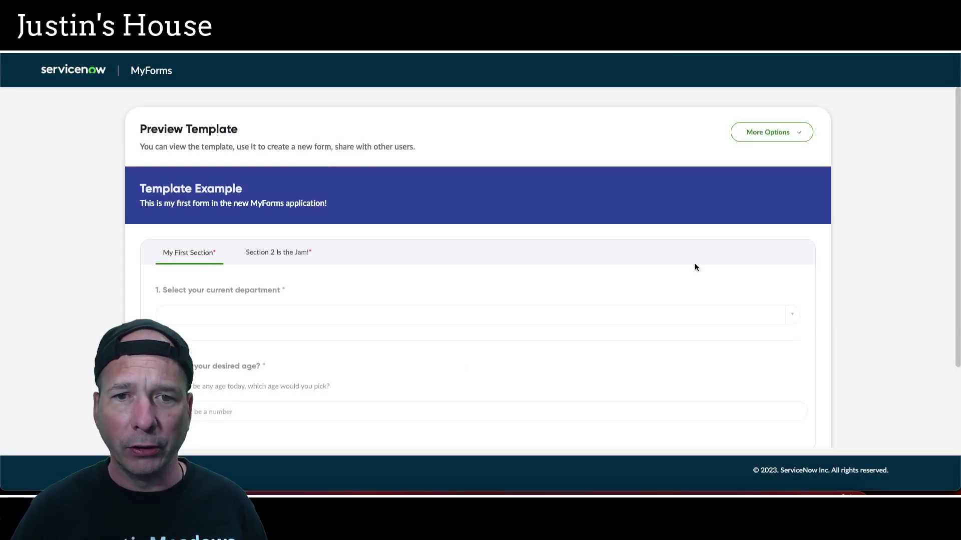
{"action": "scroll", "coordinate": [664, 356], "scroll_direction": "down", "scroll_amount": 3}
{"action": "left_click", "coordinate": [787, 414]}
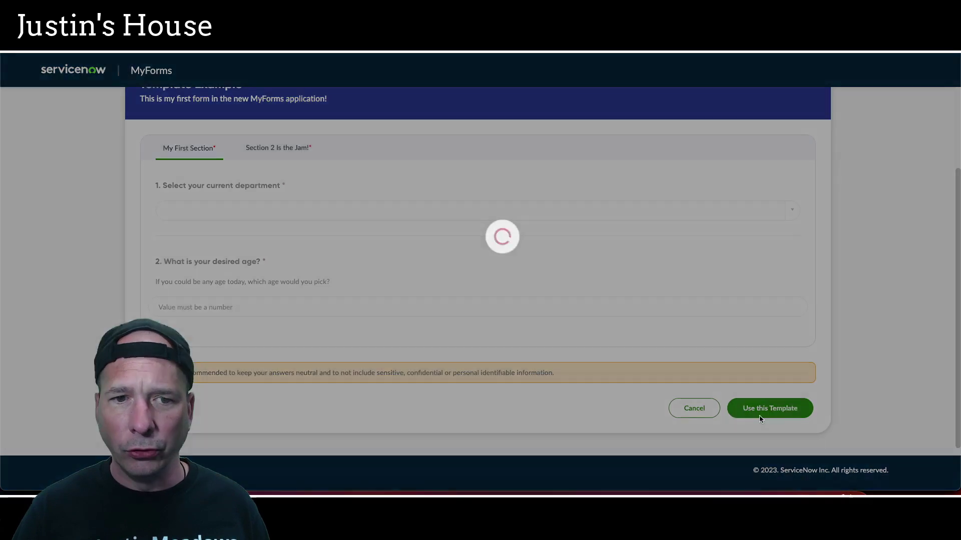
- Replace the new form's title with "Anonymous Responses"
{"action": "left_click_drag", "start_coordinate": [358, 269], "coordinate": [312, 271]}
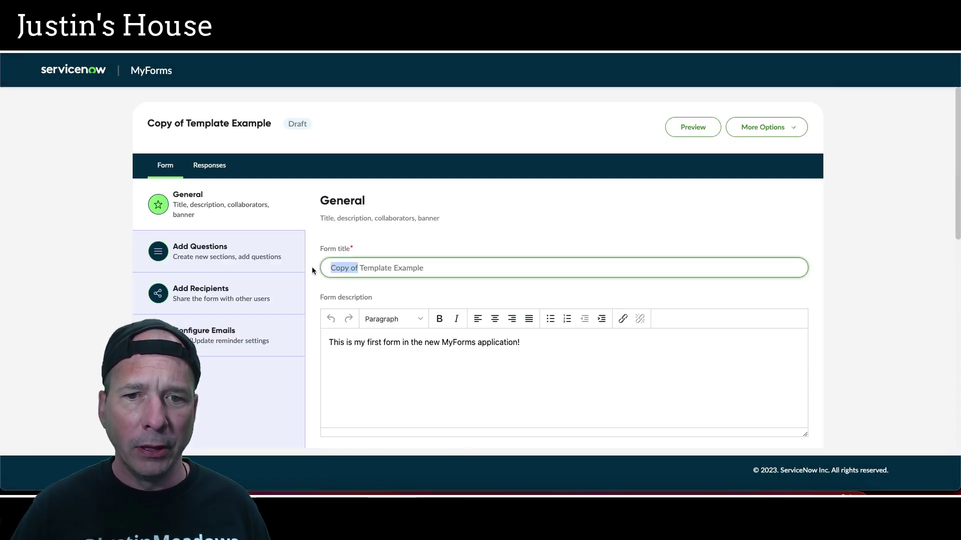
{"action": "key", "text": "BackSpace"}
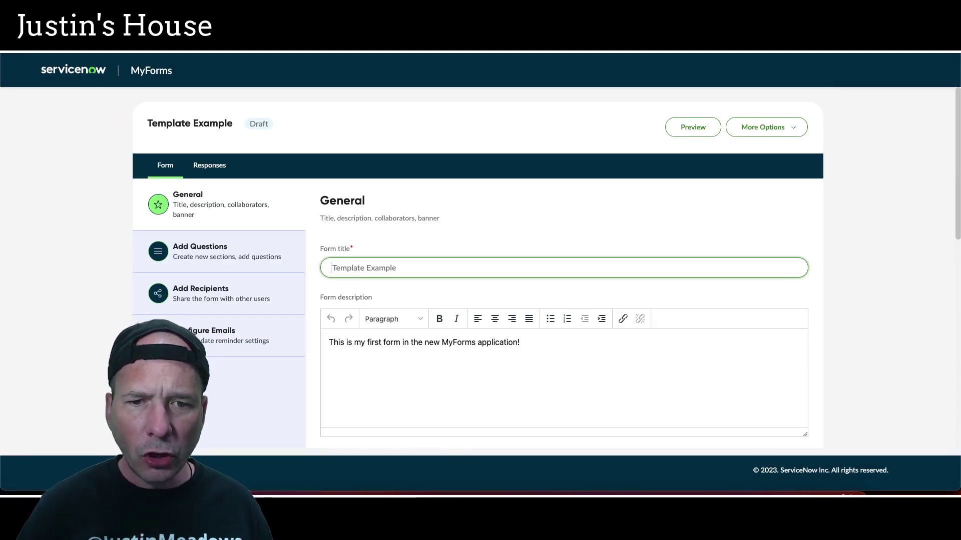
{"action": "type", "text": "Anonymous Responses"}
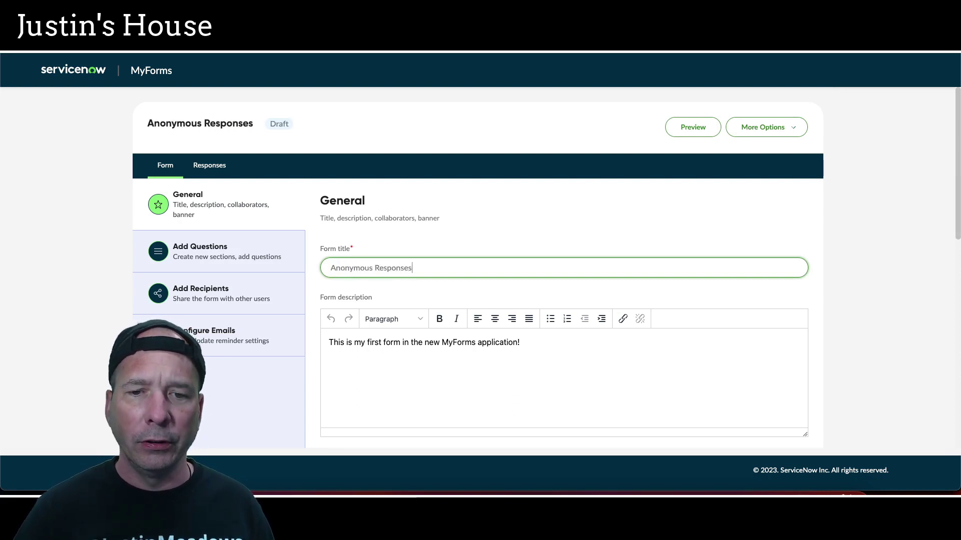
{"action": "key", "text": "Tab"}
{"action": "scroll", "coordinate": [530, 298], "scroll_direction": "down", "scroll_amount": 4}
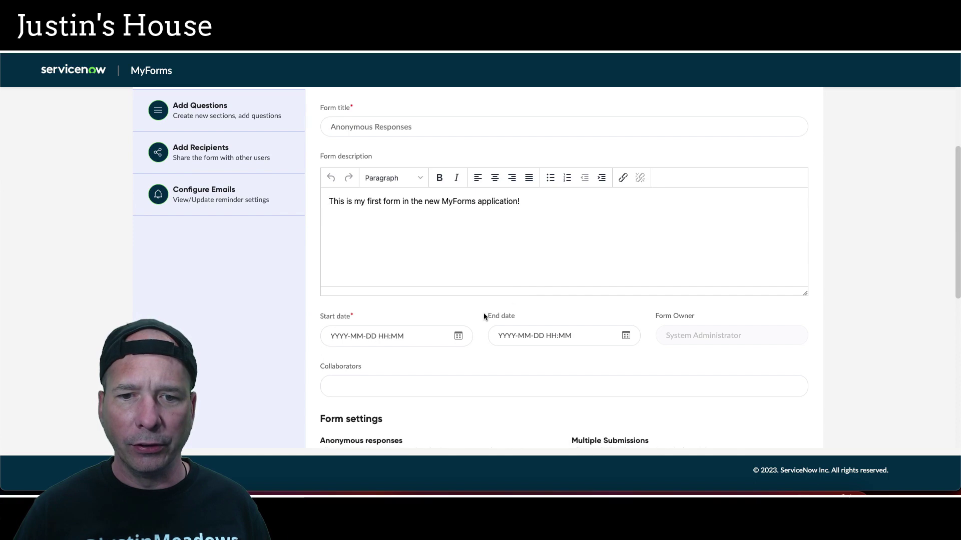
{"action": "left_click", "coordinate": [440, 336]}
{"action": "left_click", "coordinate": [365, 433]}
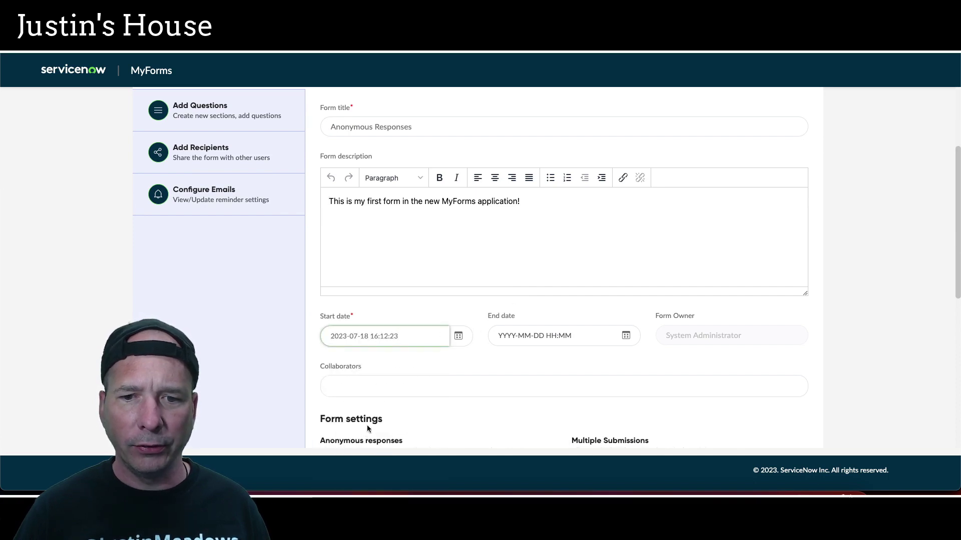
{"action": "scroll", "coordinate": [573, 262], "scroll_direction": "up", "scroll_amount": 4}
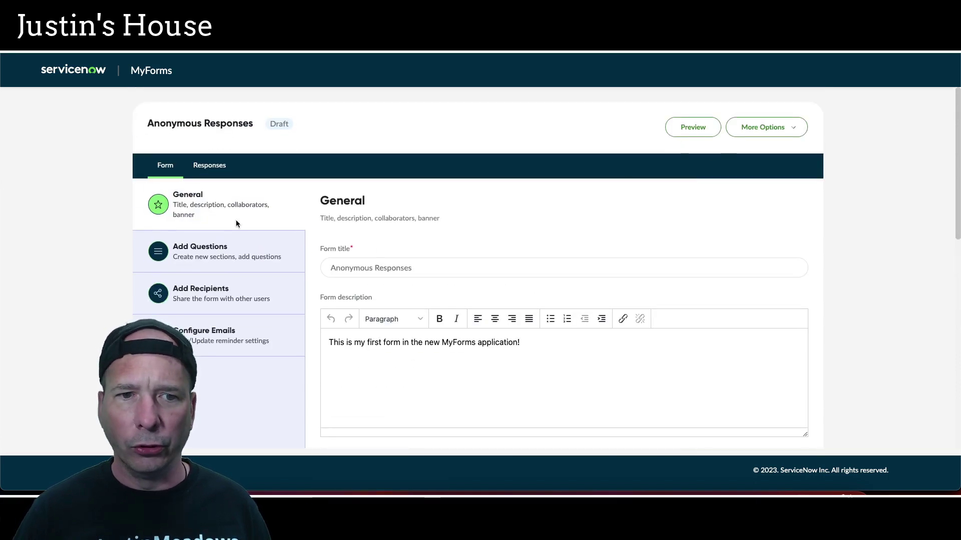
- Enable anonymous responses in the form settings
{"action": "left_click", "coordinate": [765, 128]}
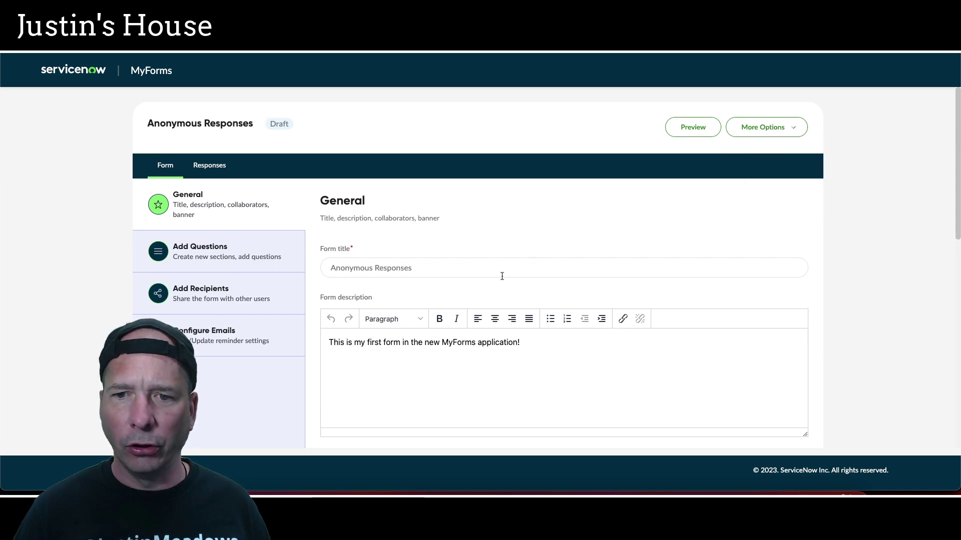
{"action": "scroll", "coordinate": [493, 282], "scroll_direction": "down", "scroll_amount": 10}
{"action": "scroll", "coordinate": [461, 296], "scroll_direction": "up", "scroll_amount": 2}
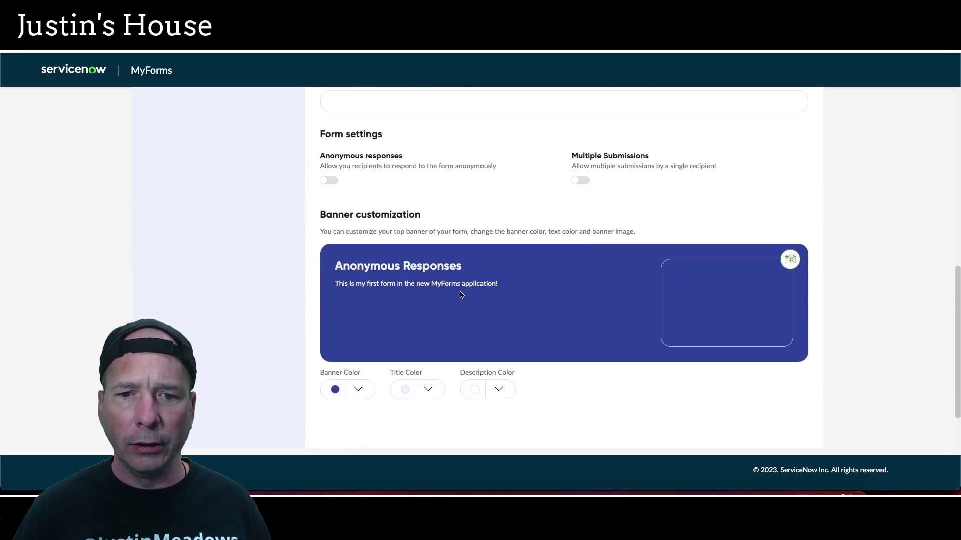
{"action": "scroll", "coordinate": [488, 224], "scroll_direction": "up", "scroll_amount": 8}
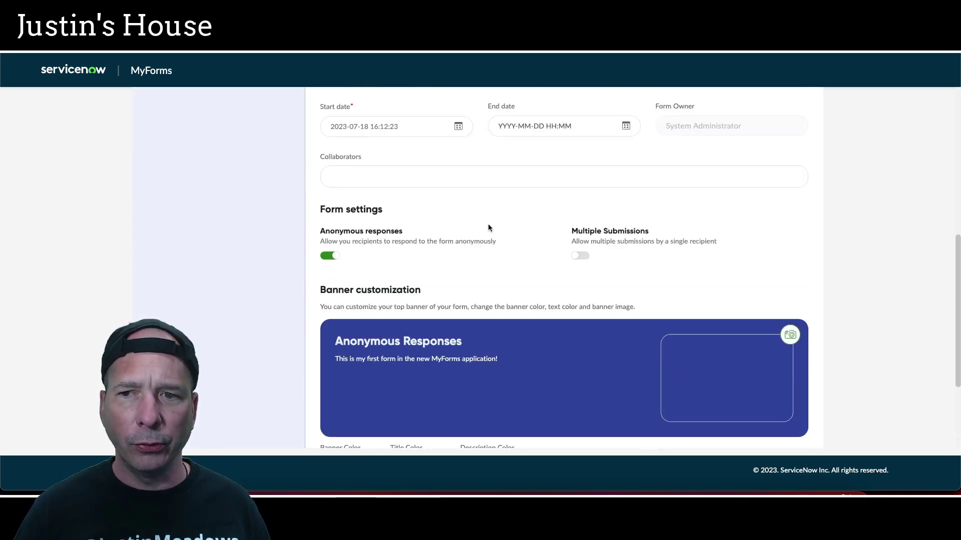
- Add the same two specific users who received the previous form as recipients of the Anonymous Responses form
{"action": "left_click", "coordinate": [232, 295]}
{"action": "left_click", "coordinate": [558, 187]}
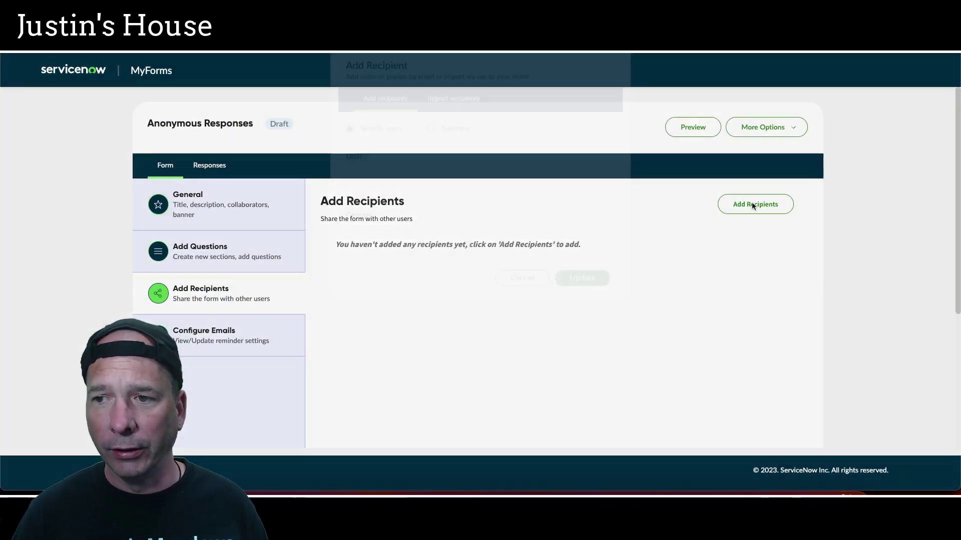
{"action": "left_click", "coordinate": [754, 205]}
{"action": "left_click", "coordinate": [409, 238]}
{"action": "type", "text": "abel"}
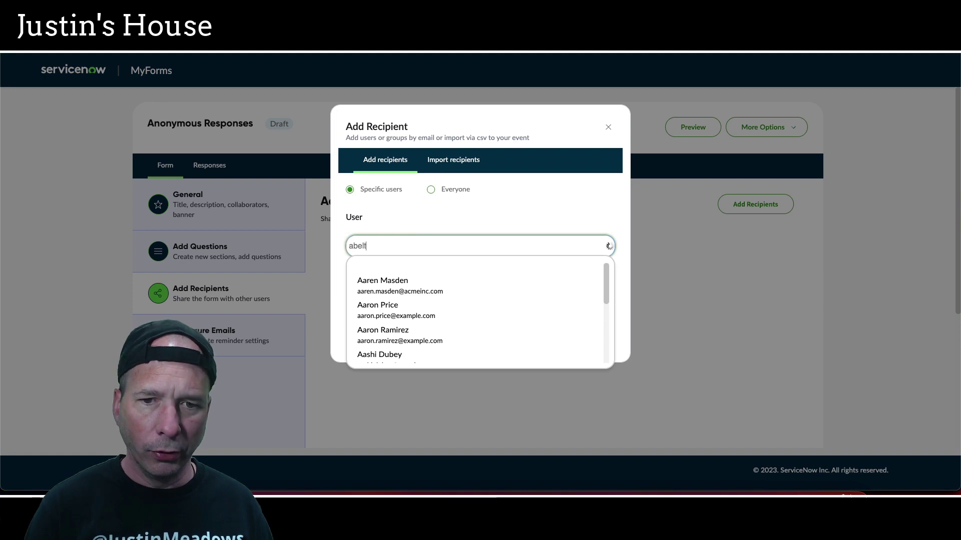
{"action": "type", "text": "t"}
{"action": "key", "text": "BackSpace"}
{"action": "left_click", "coordinate": [425, 277]}
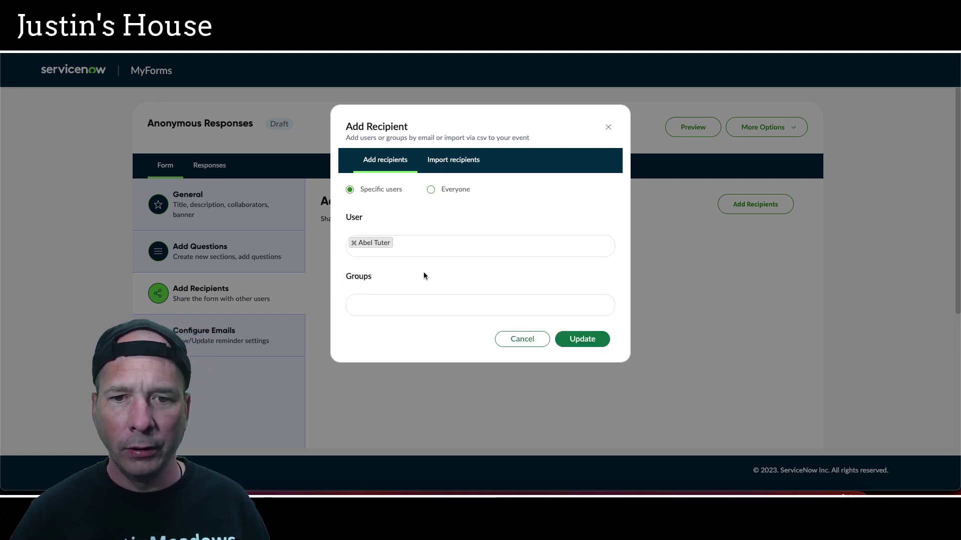
{"action": "left_click", "coordinate": [410, 243]}
{"action": "type", "text": "abraham"}
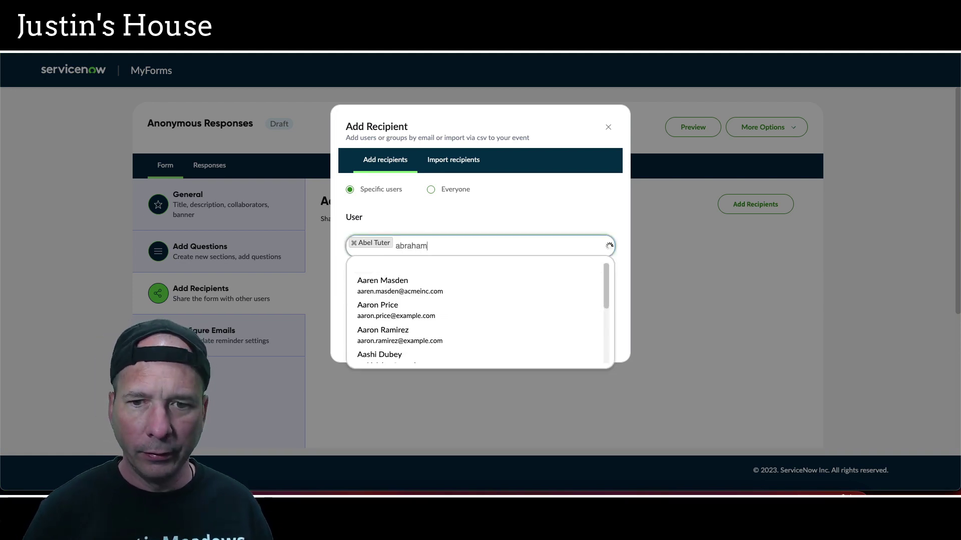
{"action": "left_click", "coordinate": [468, 296]}
{"action": "left_click", "coordinate": [566, 341]}
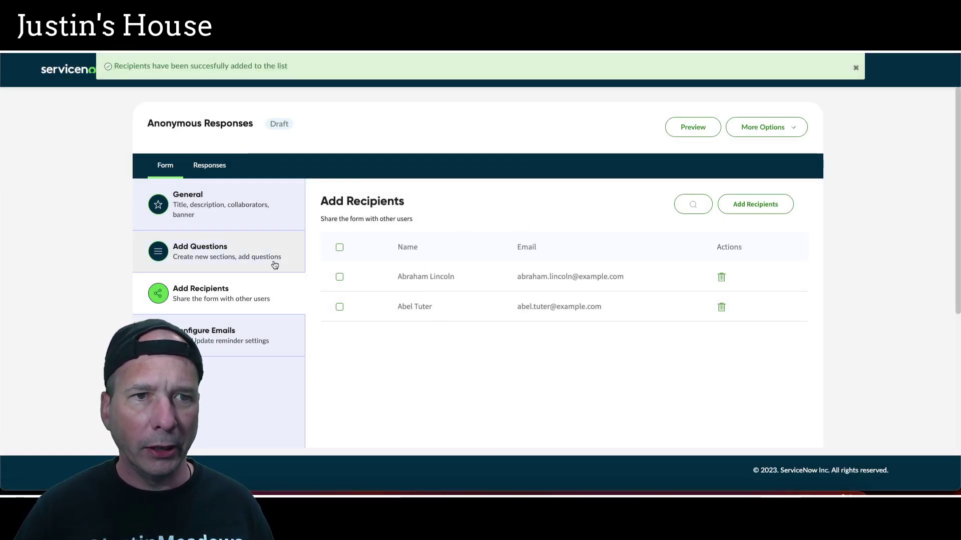
{"action": "left_click", "coordinate": [210, 202]}
{"action": "scroll", "coordinate": [363, 343], "scroll_direction": "down", "scroll_amount": 4}
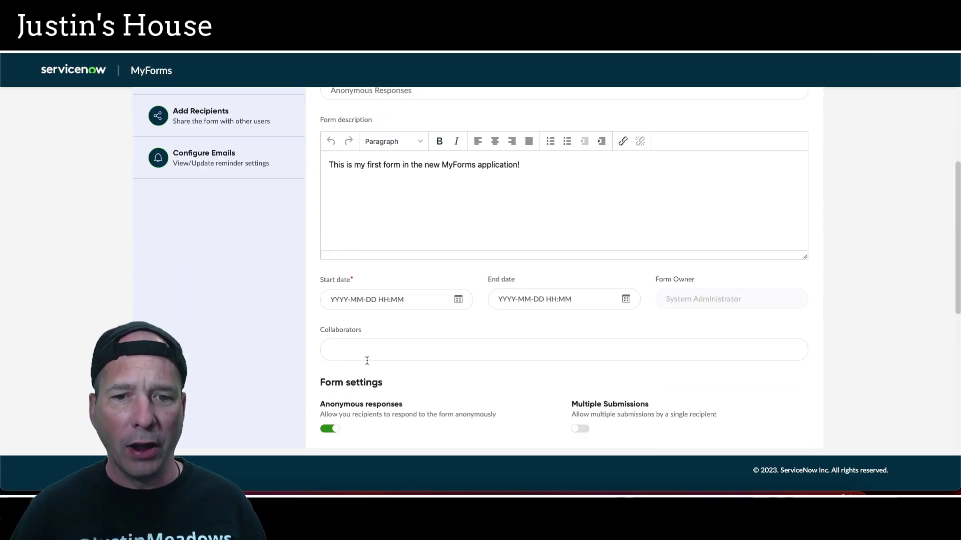
{"action": "scroll", "coordinate": [372, 373], "scroll_direction": "down", "scroll_amount": 3}
{"action": "scroll", "coordinate": [673, 341], "scroll_direction": "up", "scroll_amount": 6}
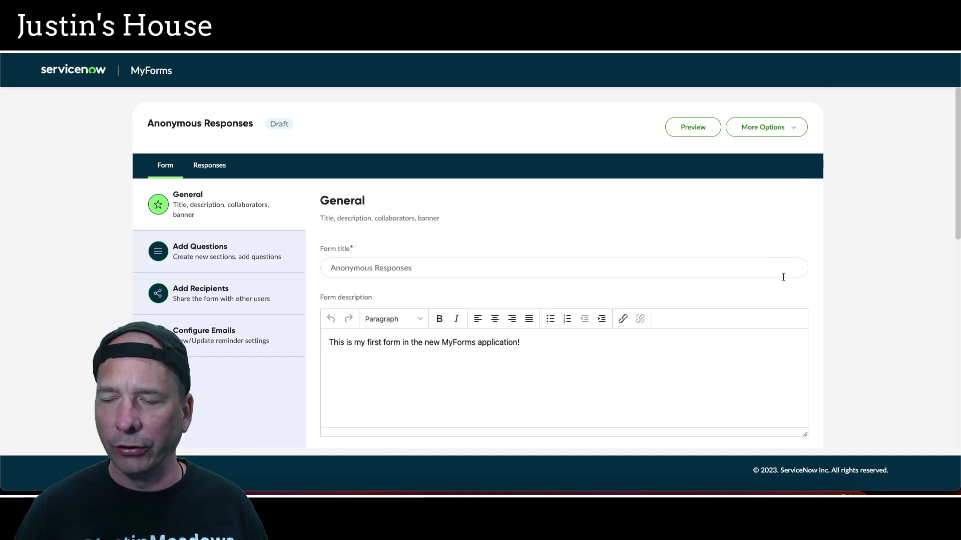
{"action": "scroll", "coordinate": [785, 251], "scroll_direction": "down", "scroll_amount": 10}
{"action": "left_click", "coordinate": [789, 416]}
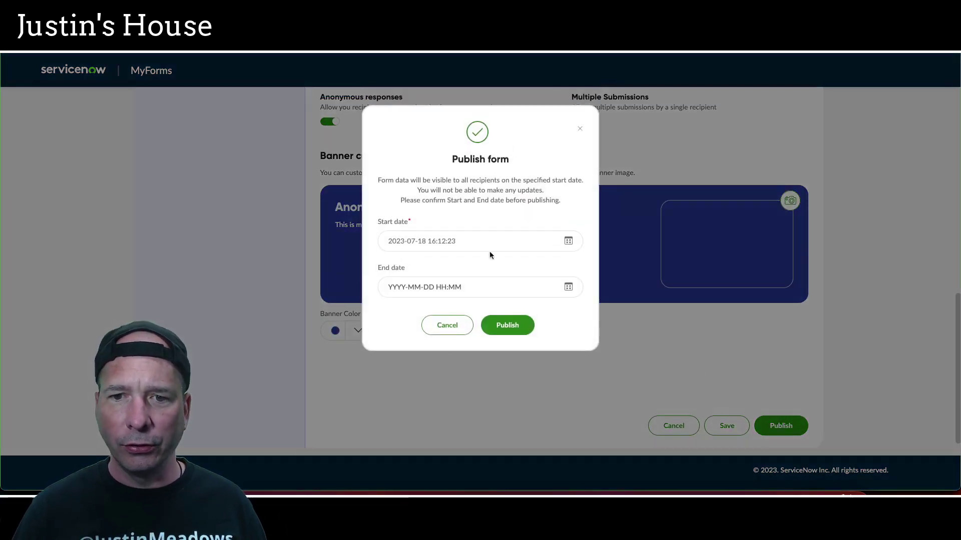
{"action": "left_click", "coordinate": [505, 324]}
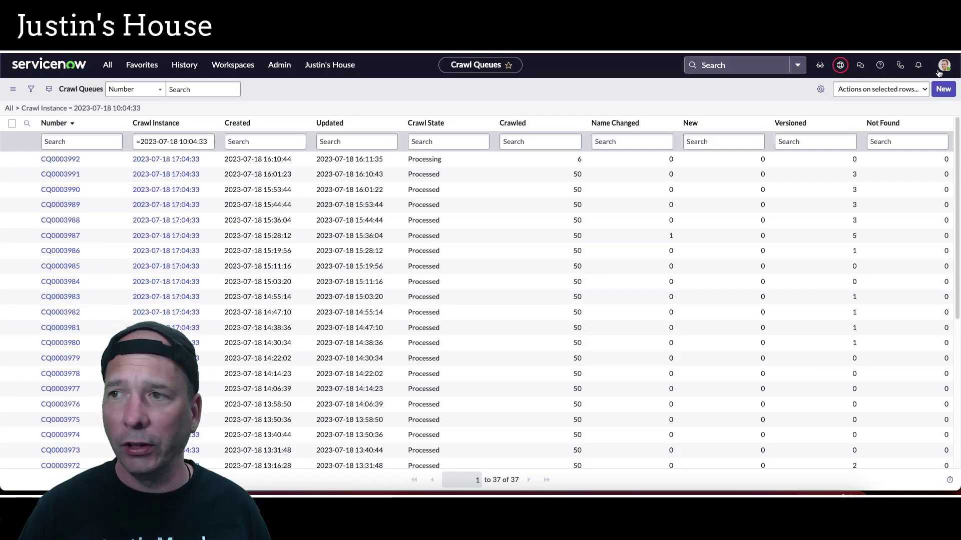
- Impersonate the recipient who submitted the previous form
{"action": "left_click", "coordinate": [944, 65]}
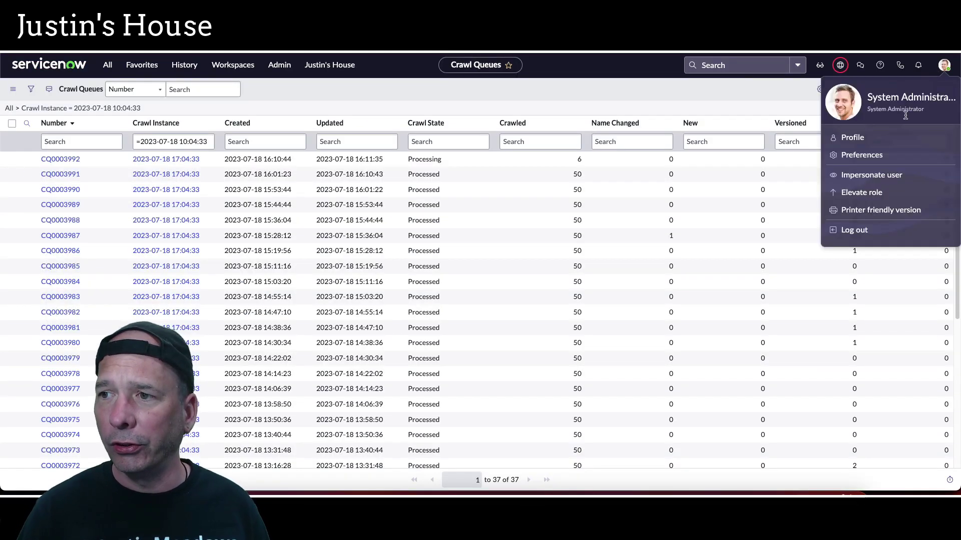
{"action": "left_click", "coordinate": [861, 175]}
{"action": "left_click", "coordinate": [450, 267]}
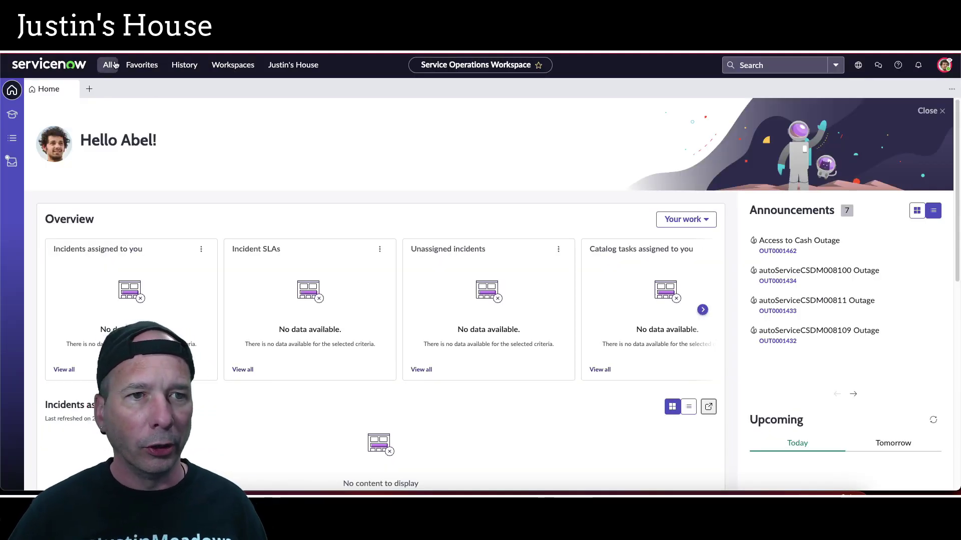
- Find the MyForms dashboard by searching for "myforms" and open the pending form "Anonymous Responses" among the forms received
{"action": "left_click", "coordinate": [108, 65]}
{"action": "type", "text": "myform"}
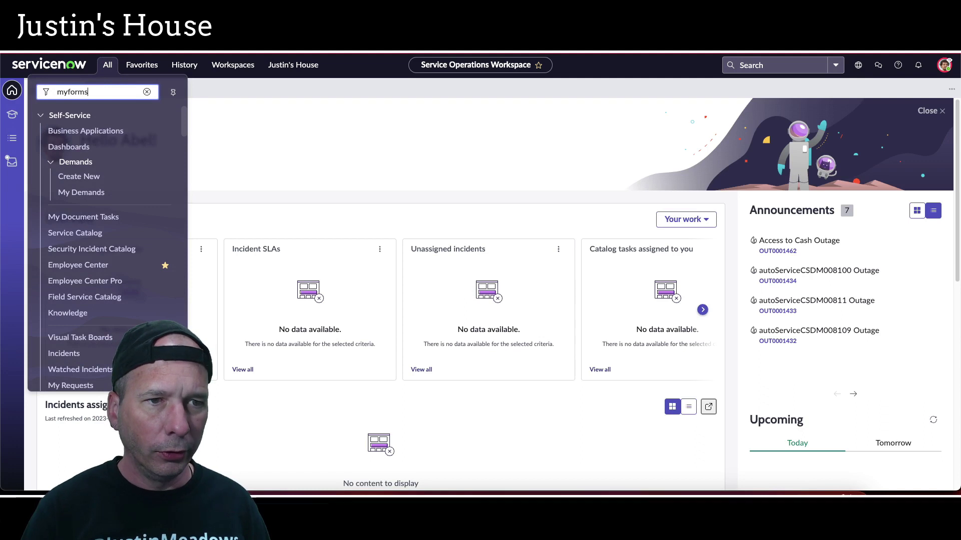
{"action": "type", "text": "s"}
{"action": "left_click", "coordinate": [55, 183]}
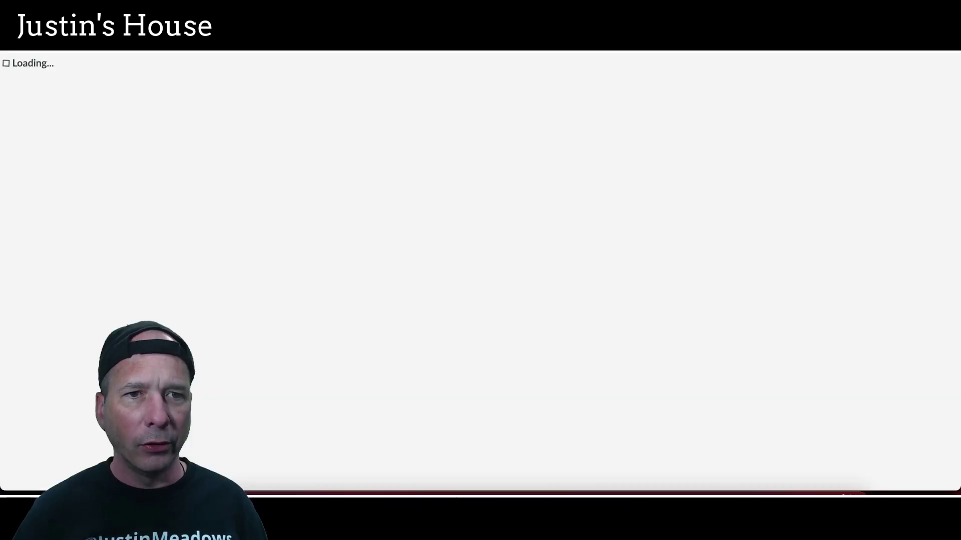
{"action": "scroll", "coordinate": [127, 236], "scroll_direction": "down", "scroll_amount": 3}
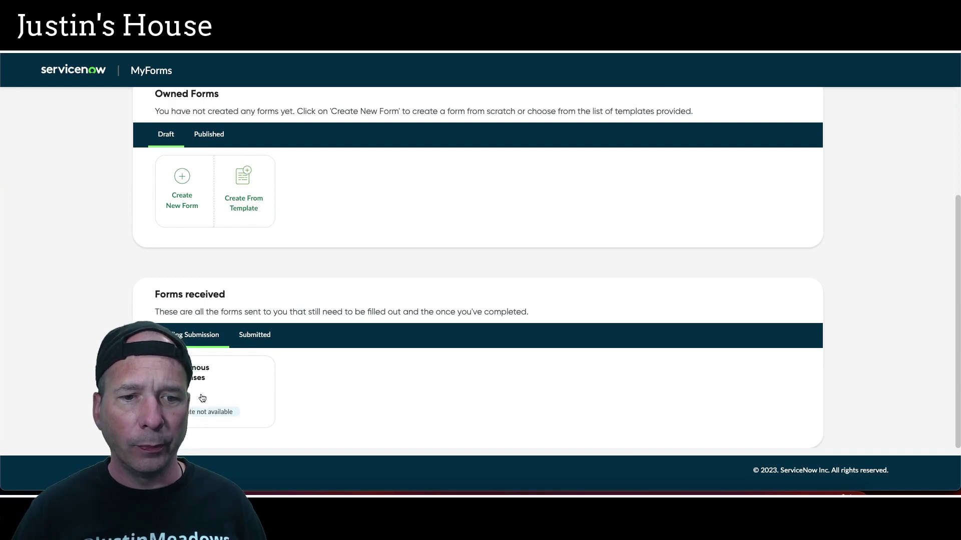
{"action": "left_click", "coordinate": [197, 372]}
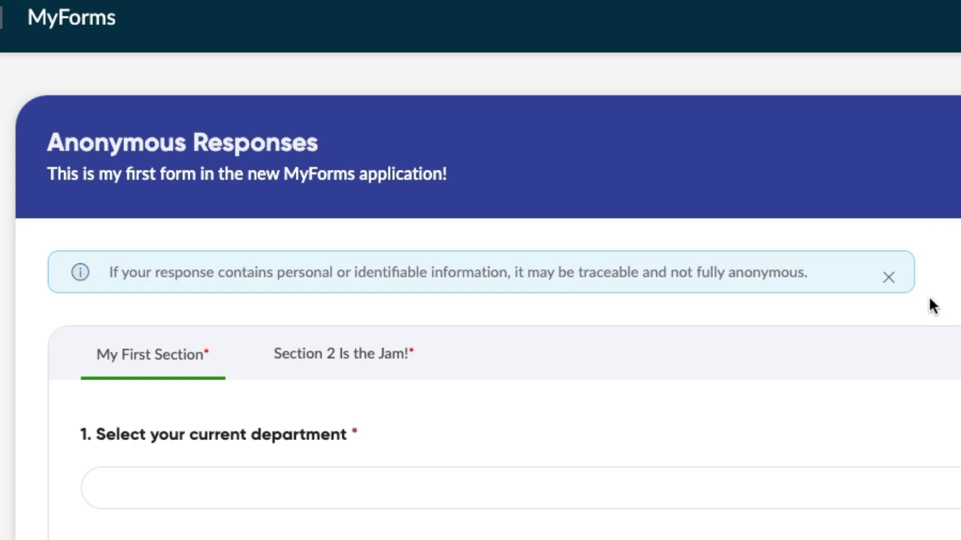
- Answer the first section with department Asset Management and desired age 18, and proceed to the second section
{"action": "scroll", "coordinate": [363, 339], "scroll_direction": "down", "scroll_amount": 3}
{"action": "left_click", "coordinate": [361, 340]}
{"action": "left_click", "coordinate": [230, 491]}
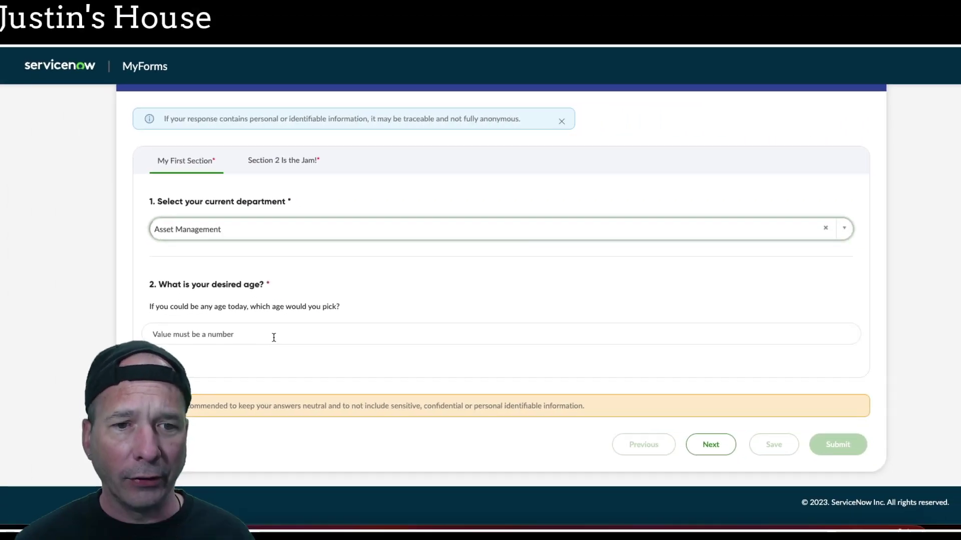
{"action": "left_click", "coordinate": [274, 338]}
{"action": "type", "text": "18"}
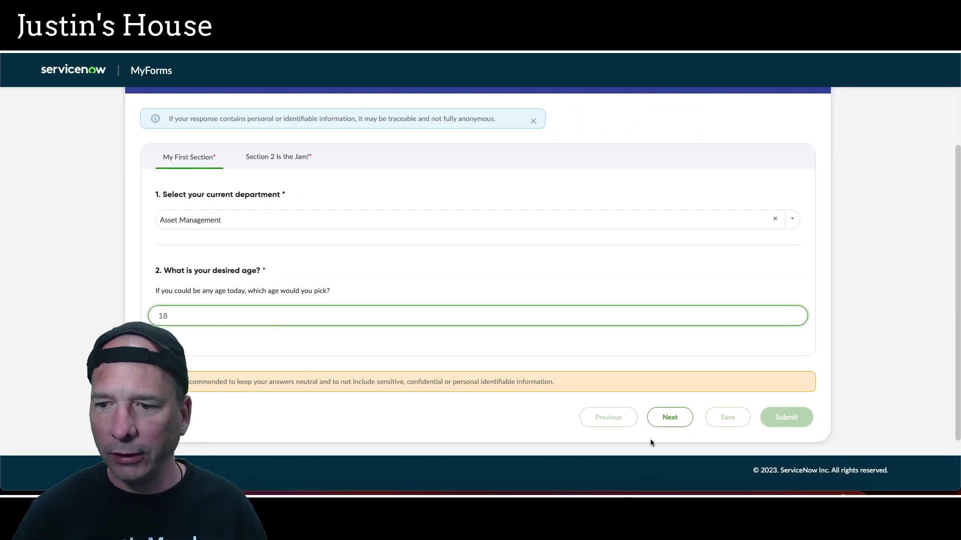
{"action": "left_click", "coordinate": [669, 417]}
- Rate the experience with the new form as Good and submit the response
{"action": "left_click", "coordinate": [301, 277]}
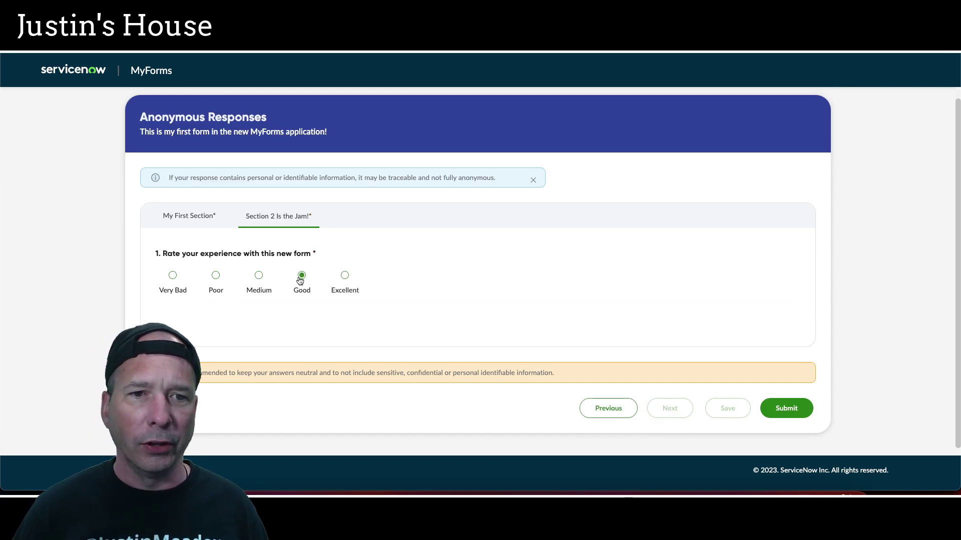
{"action": "left_click", "coordinate": [788, 409]}
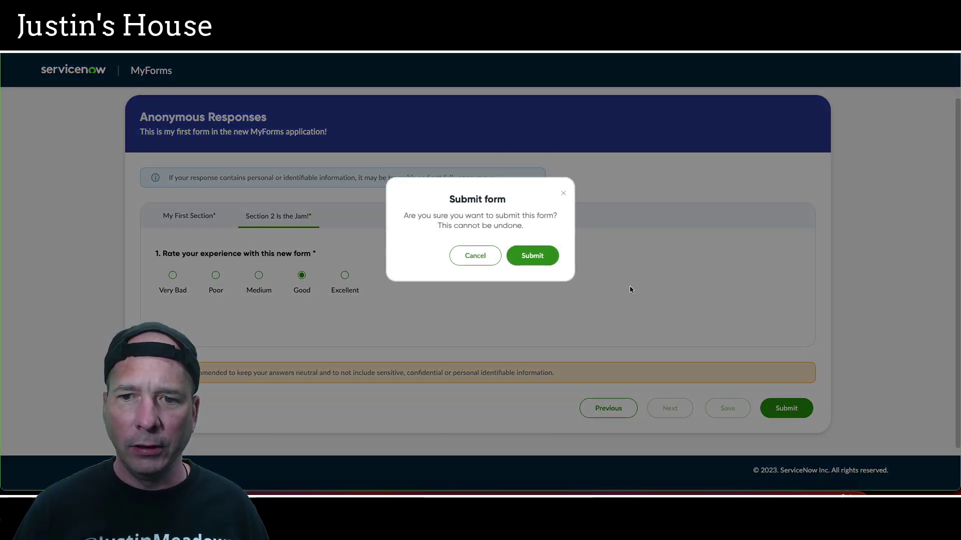
{"action": "left_click", "coordinate": [537, 257]}
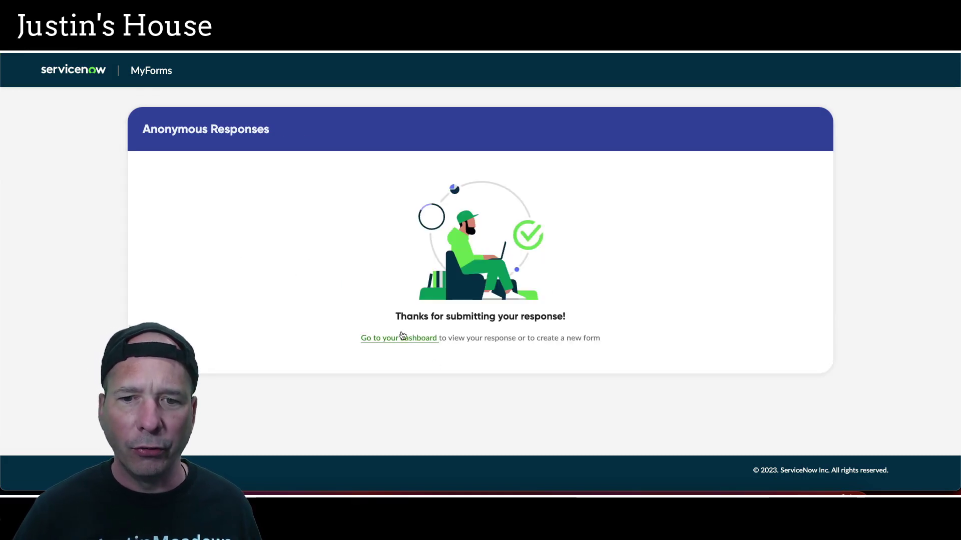
- Return to the dashboard and reopen the pending Anonymous Responses form to check whether it can be answered again
{"action": "left_click", "coordinate": [403, 336]}
{"action": "scroll", "coordinate": [188, 325], "scroll_direction": "down", "scroll_amount": 4}
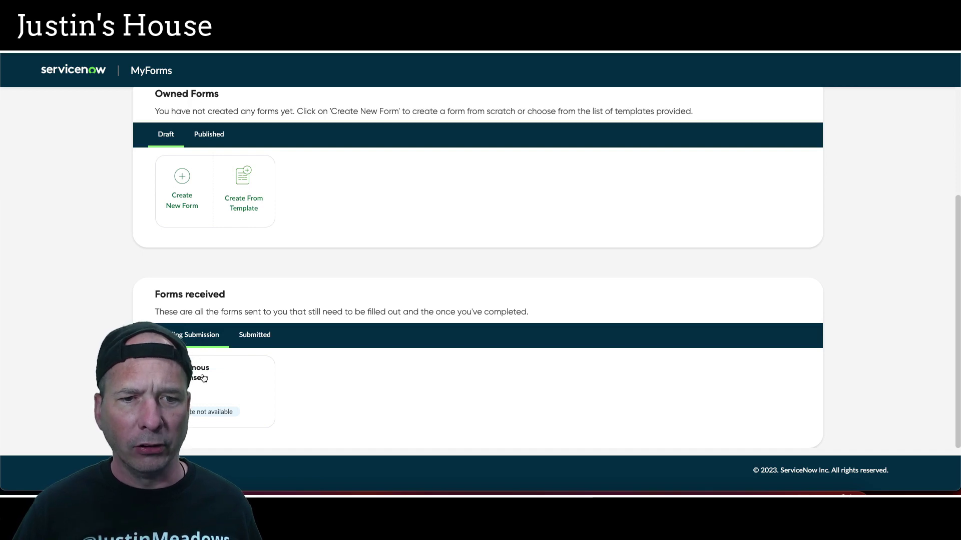
{"action": "left_click", "coordinate": [204, 378]}
{"action": "scroll", "coordinate": [229, 328], "scroll_direction": "down", "scroll_amount": 2}
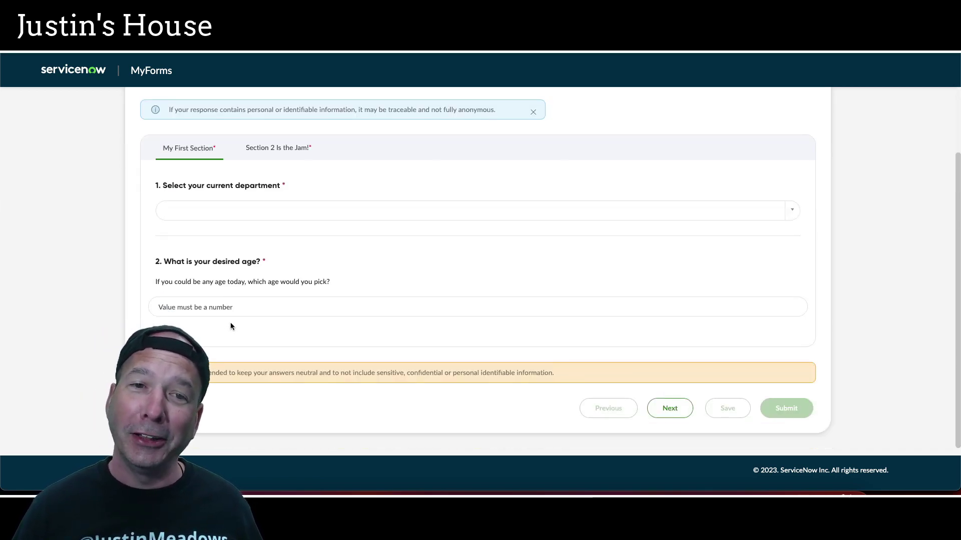
{"action": "scroll", "coordinate": [359, 307], "scroll_direction": "up", "scroll_amount": 2}
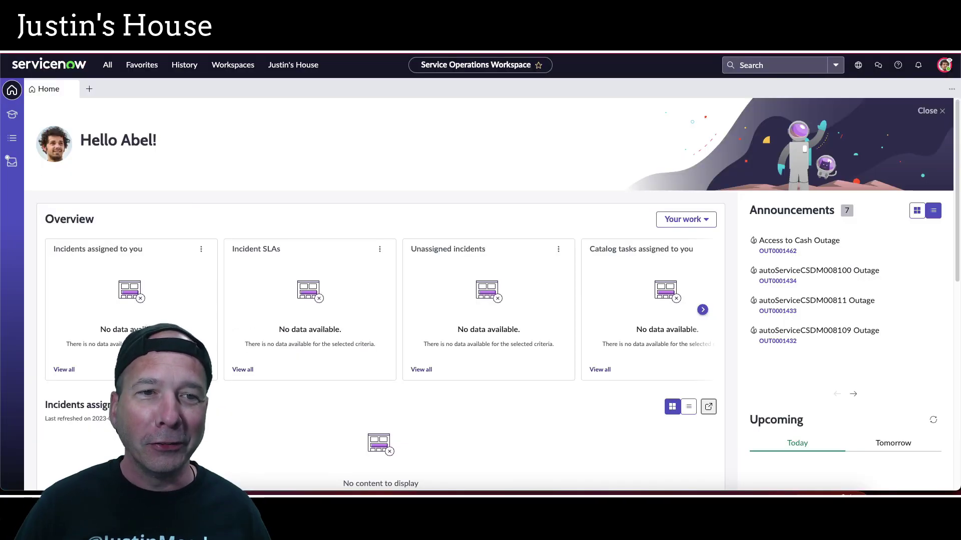
- End the impersonation and open the MyForms dashboard by searching for "myforms"
{"action": "left_click", "coordinate": [945, 65]}
{"action": "left_click", "coordinate": [876, 178]}
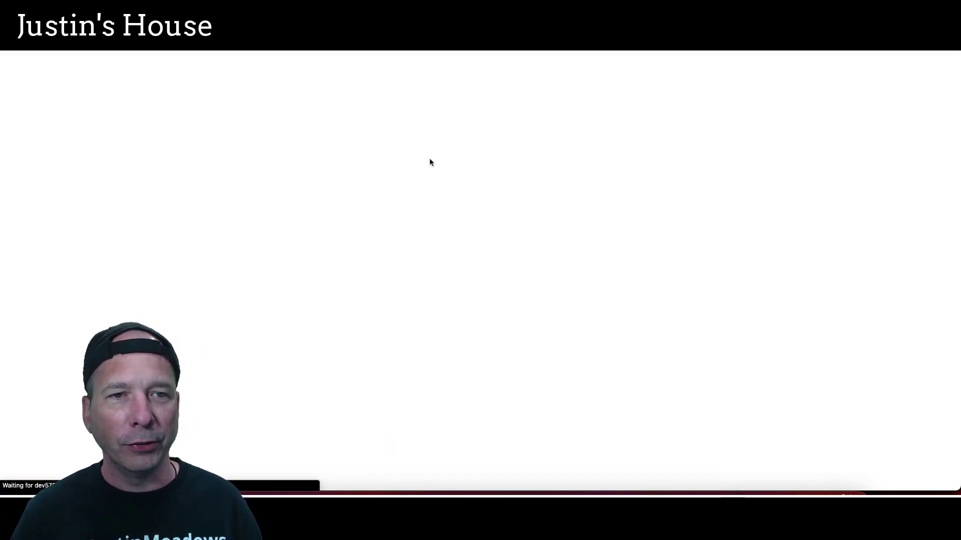
{"action": "type", "text": "myfor"}
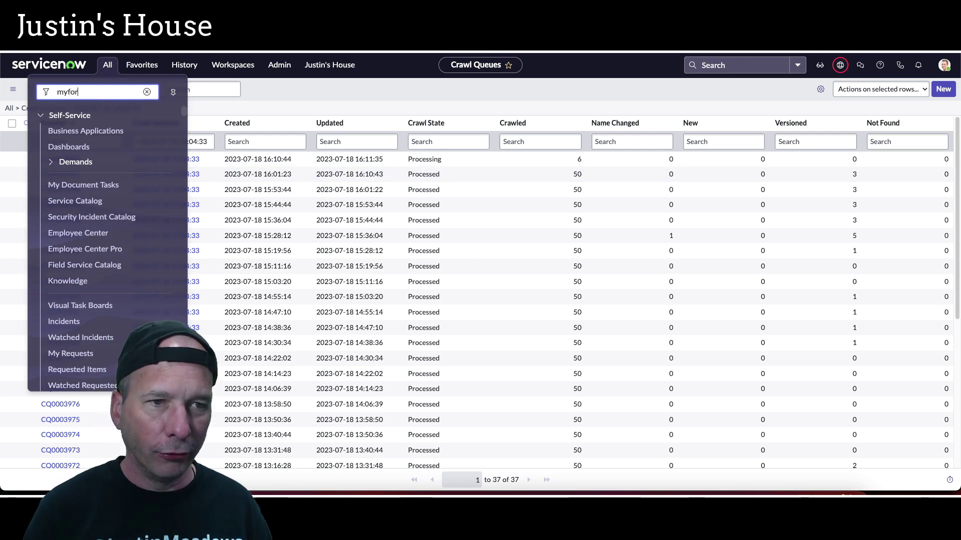
{"action": "type", "text": "ms"}
{"action": "left_click", "coordinate": [74, 183]}
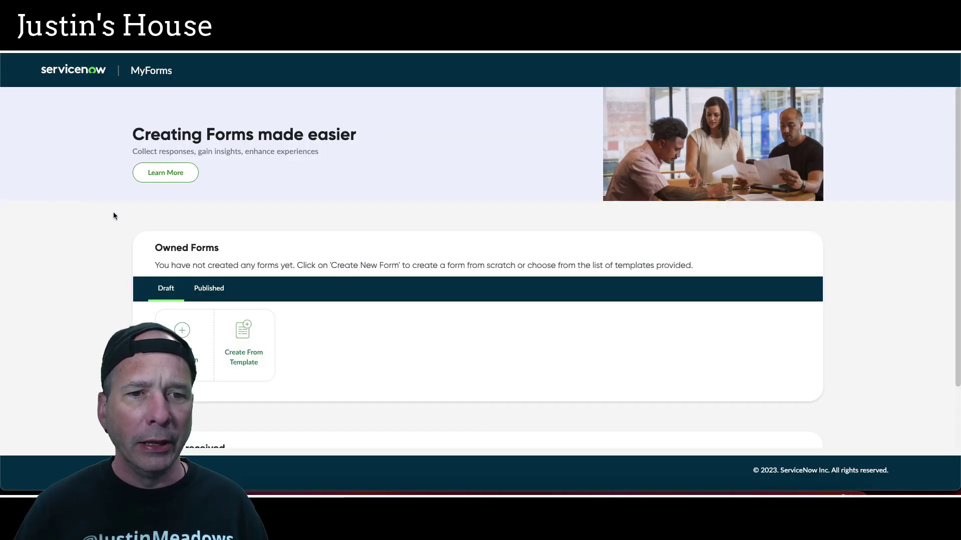
- Open the published Anonymous Responses form and check the responses received in both of its sections
{"action": "scroll", "coordinate": [150, 220], "scroll_direction": "down", "scroll_amount": 2}
{"action": "left_click", "coordinate": [209, 214]}
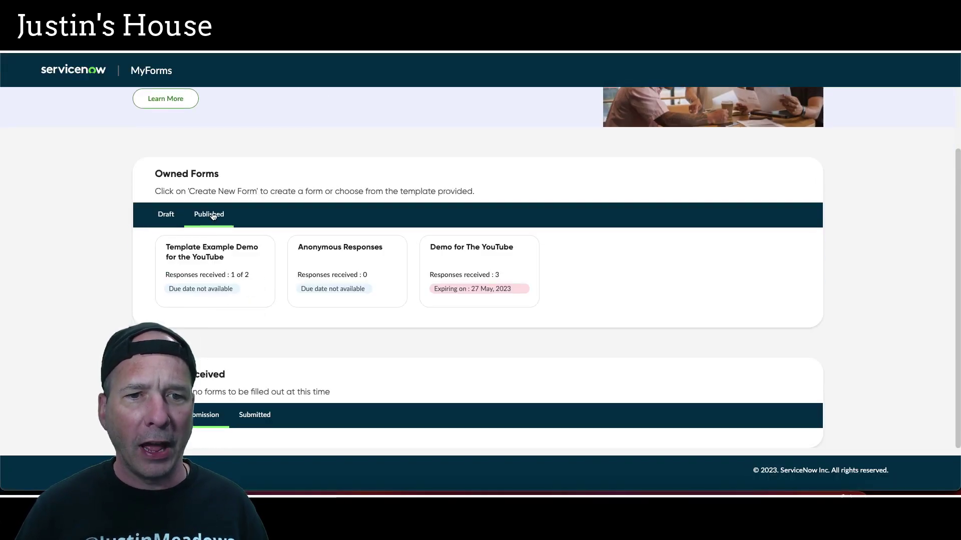
{"action": "left_click", "coordinate": [338, 273]}
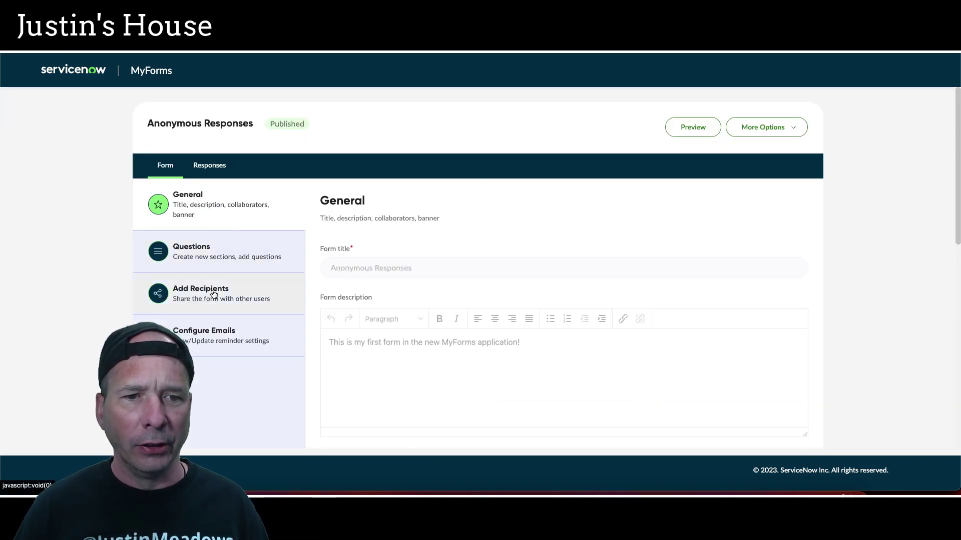
{"action": "left_click", "coordinate": [217, 167]}
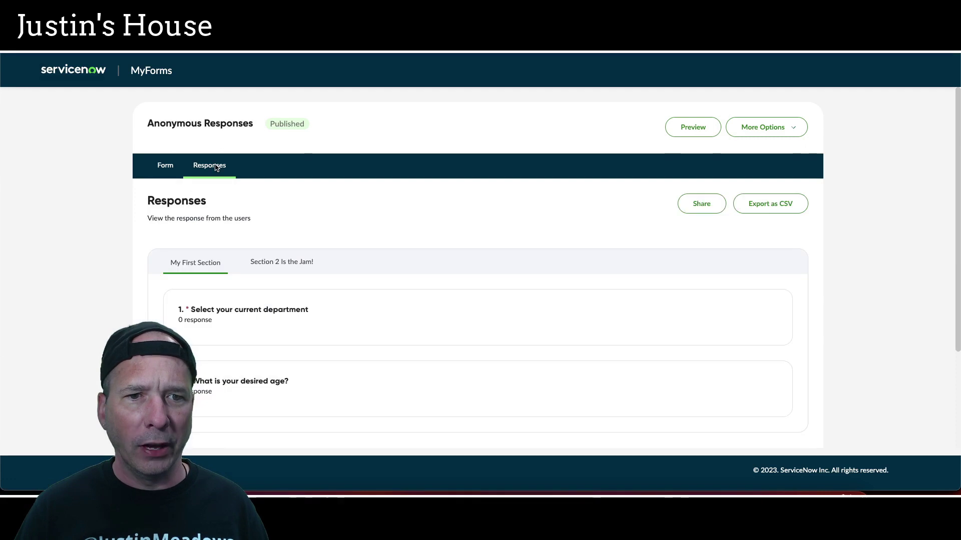
{"action": "scroll", "coordinate": [195, 284], "scroll_direction": "down", "scroll_amount": 3}
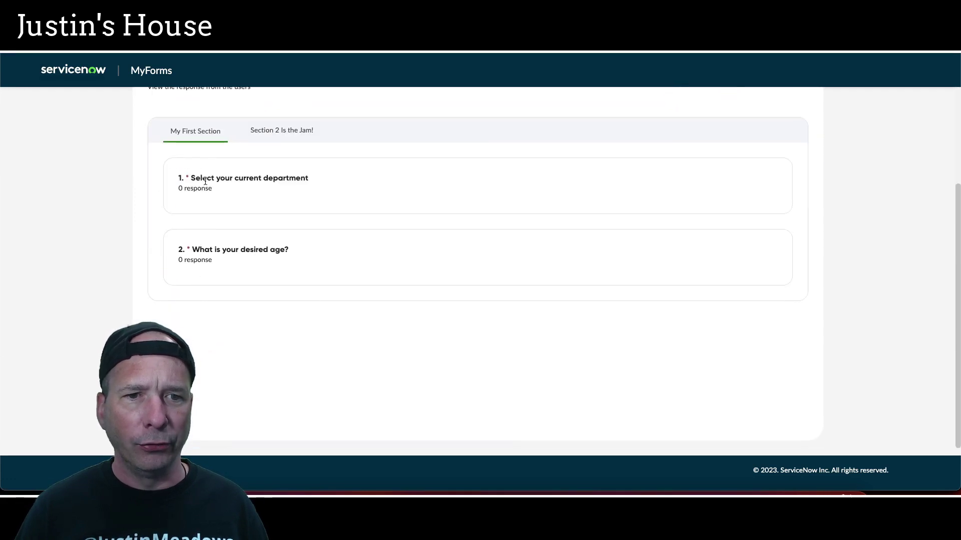
{"action": "scroll", "coordinate": [219, 240], "scroll_direction": "up", "scroll_amount": 2}
{"action": "left_click", "coordinate": [248, 240]}
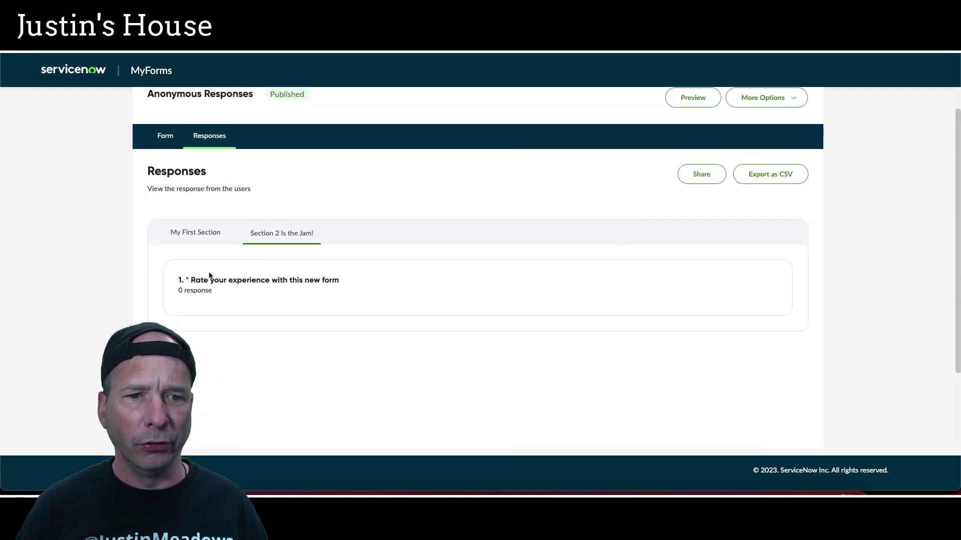
{"action": "left_click", "coordinate": [185, 234]}
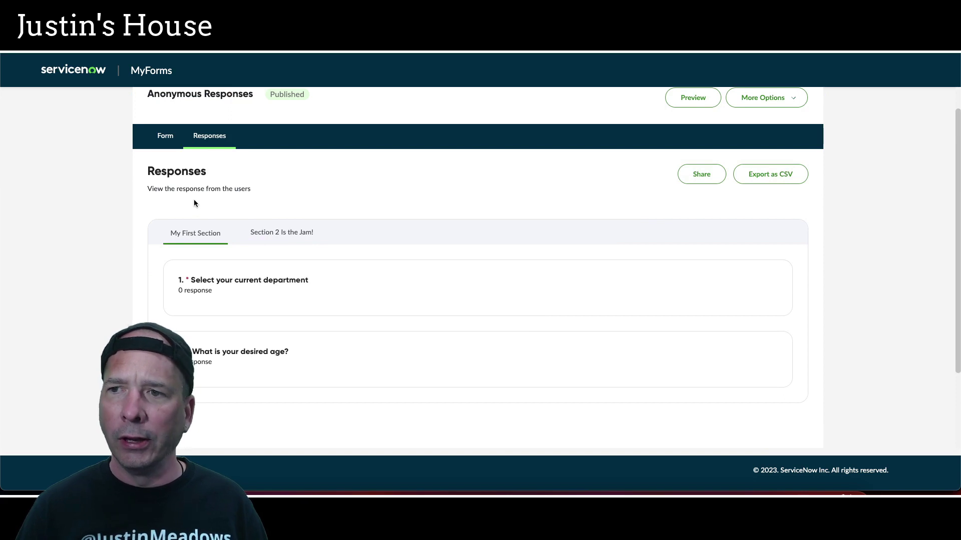
{"action": "scroll", "coordinate": [195, 205], "scroll_direction": "up", "scroll_amount": 1}
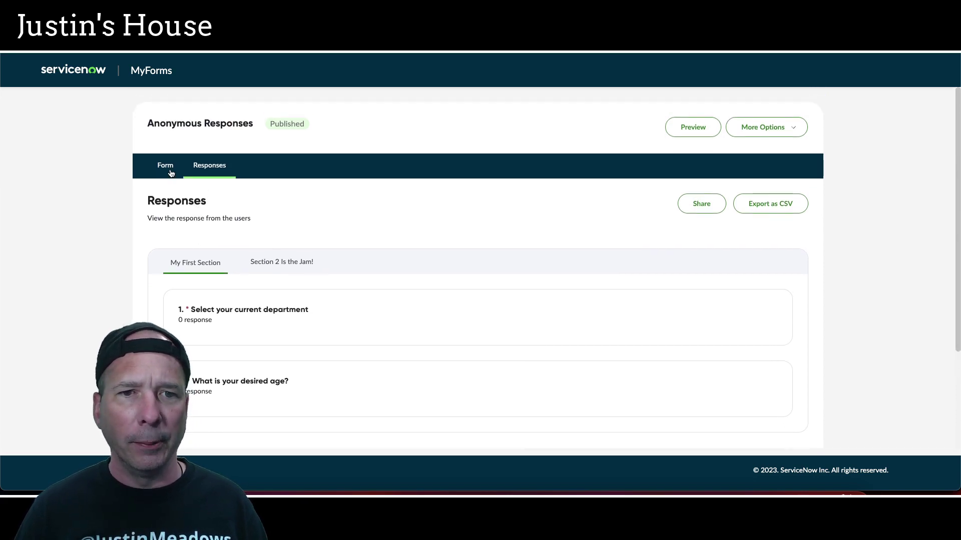
- Review the general settings of the published Anonymous Responses form and save it
{"action": "left_click", "coordinate": [170, 170]}
{"action": "left_click", "coordinate": [210, 207]}
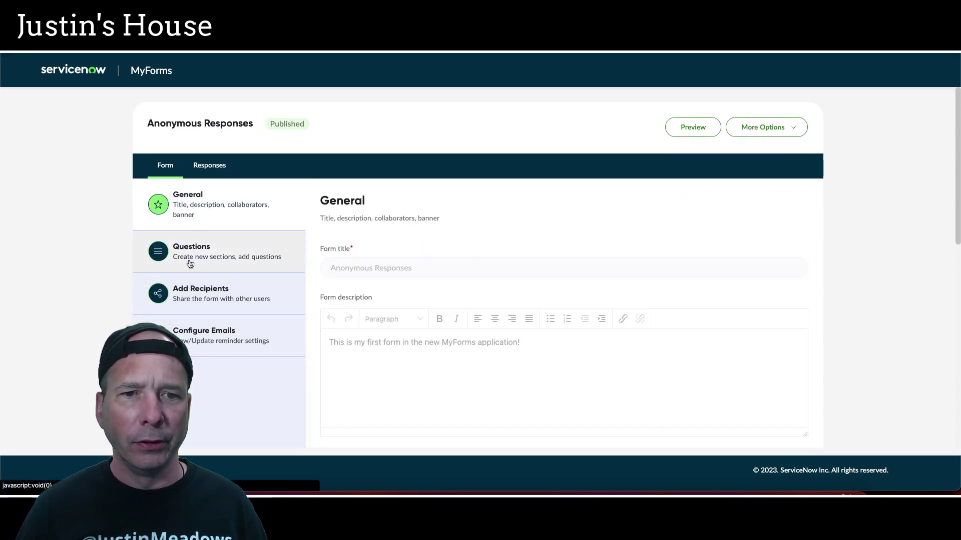
{"action": "scroll", "coordinate": [193, 263], "scroll_direction": "down", "scroll_amount": 5}
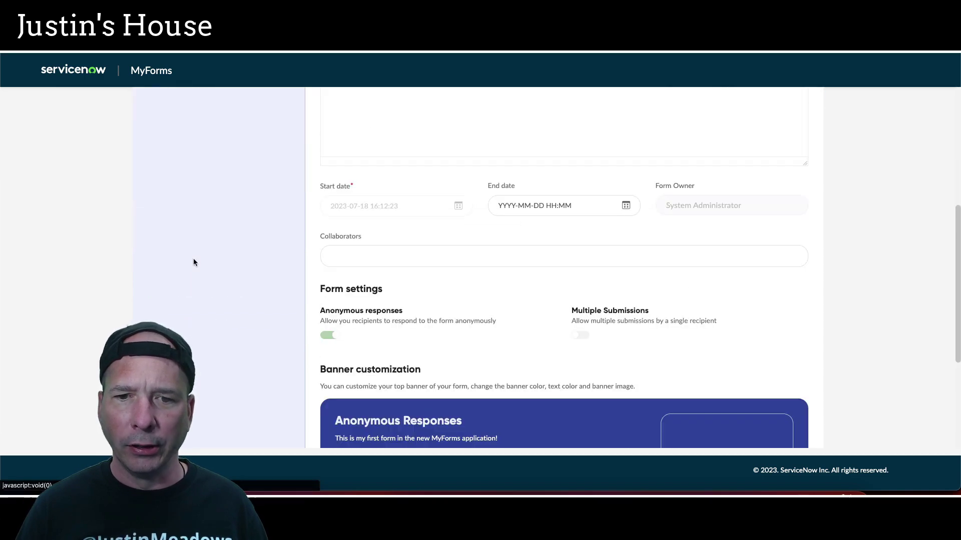
{"action": "scroll", "coordinate": [194, 259], "scroll_direction": "up", "scroll_amount": 5}
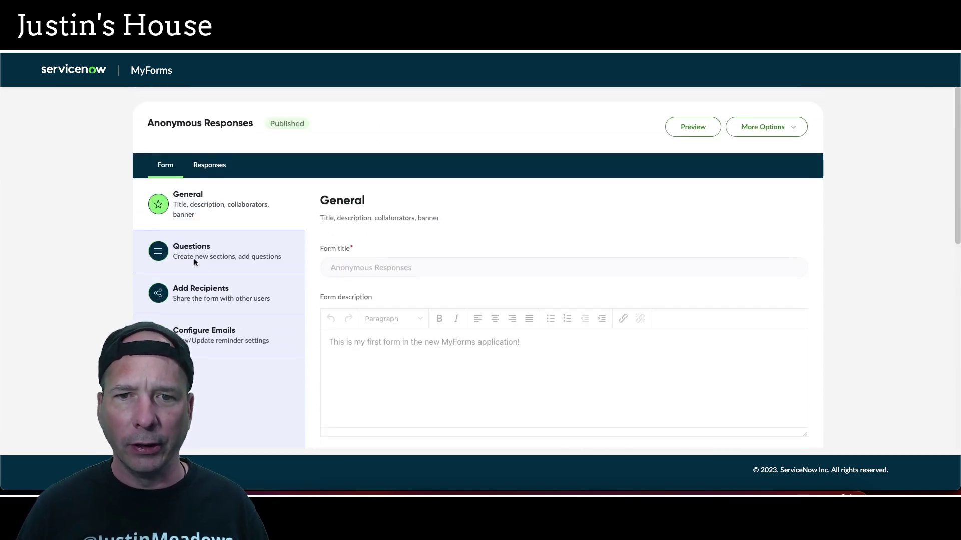
{"action": "scroll", "coordinate": [193, 259], "scroll_direction": "down", "scroll_amount": 9}
{"action": "left_click", "coordinate": [784, 416]}
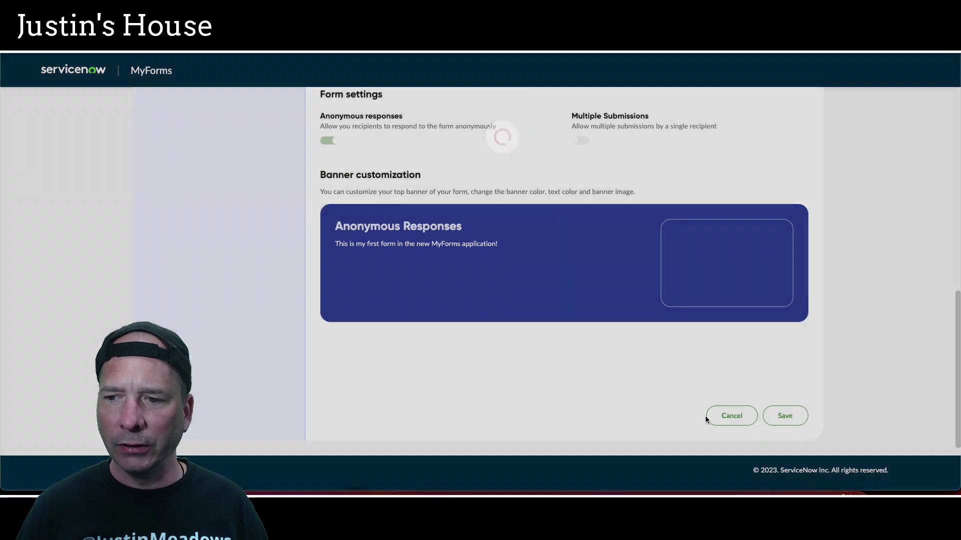
- Check the submission status of the Anonymous Responses form's recipients and go back to its responses
{"action": "scroll", "coordinate": [354, 310], "scroll_direction": "up", "scroll_amount": 9}
{"action": "left_click", "coordinate": [227, 303]}
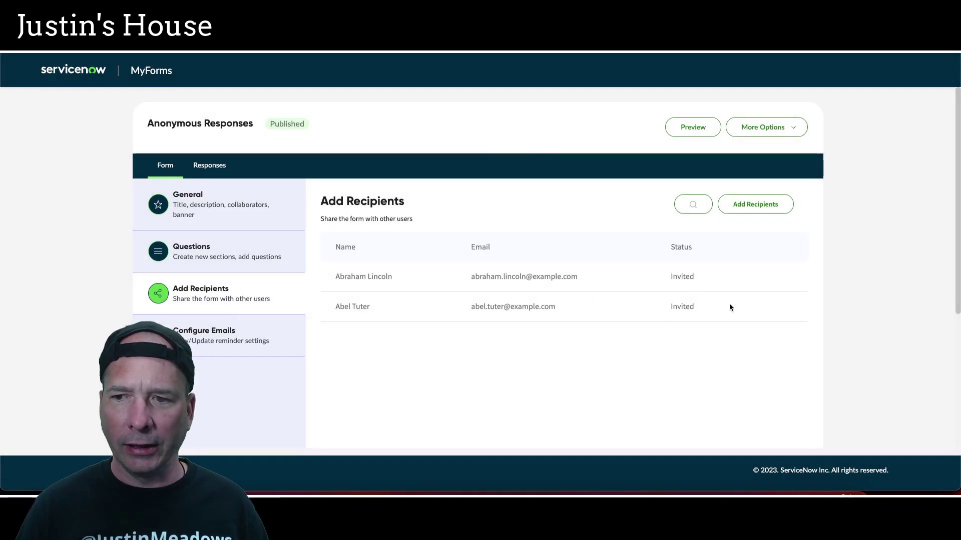
{"action": "left_click", "coordinate": [203, 163]}
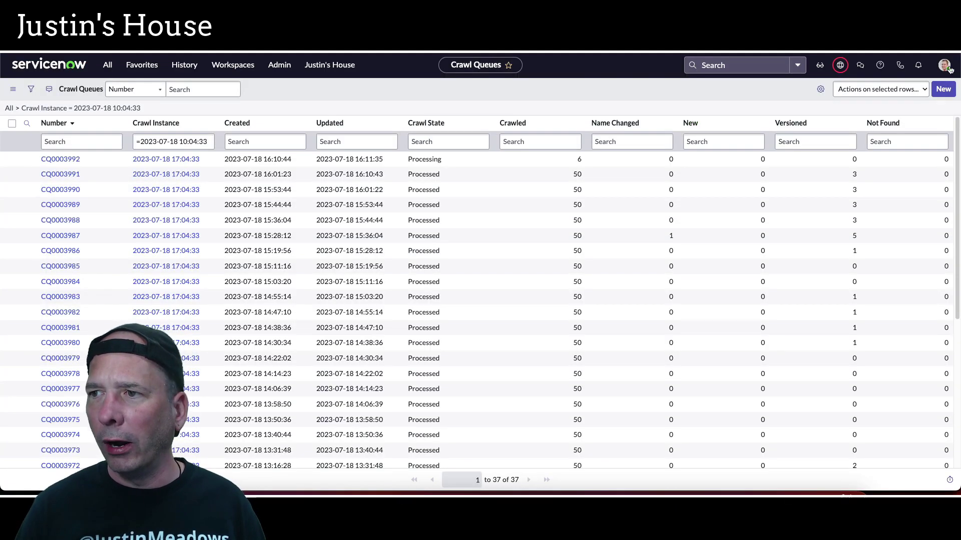
- Impersonate the other recipient, who has not answered either form
{"action": "left_click", "coordinate": [944, 65]}
{"action": "left_click", "coordinate": [875, 173]}
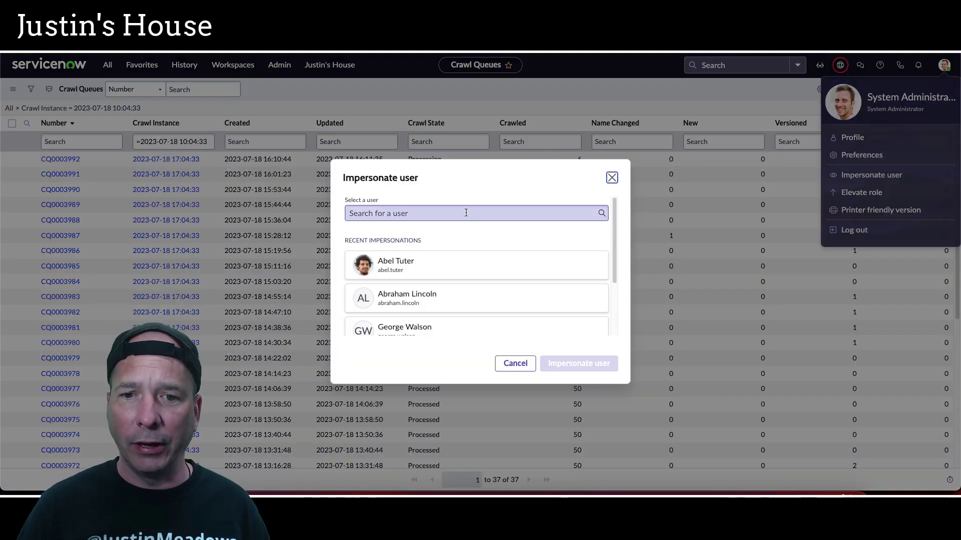
{"action": "left_click", "coordinate": [407, 300]}
{"action": "left_click", "coordinate": [593, 364]}
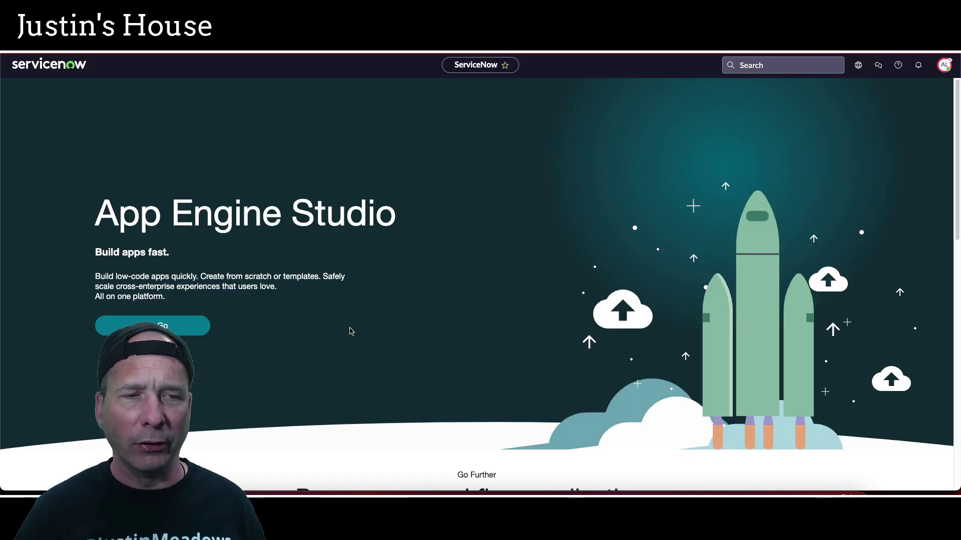
- Find the MyForms dashboard by searching for "myforms" and open this recipient's pending Anonymous Responses form
{"action": "left_click", "coordinate": [107, 65]}
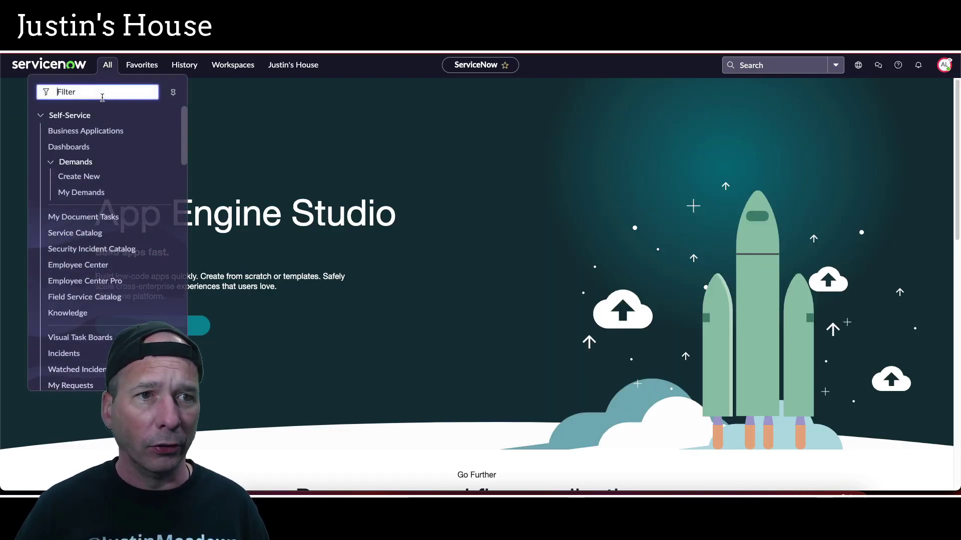
{"action": "type", "text": "myforms"}
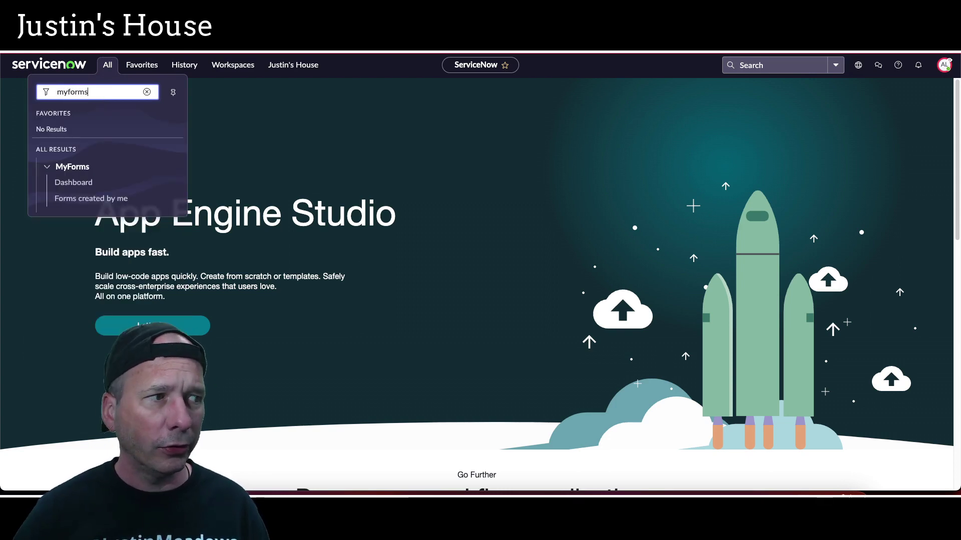
{"action": "left_click", "coordinate": [62, 180]}
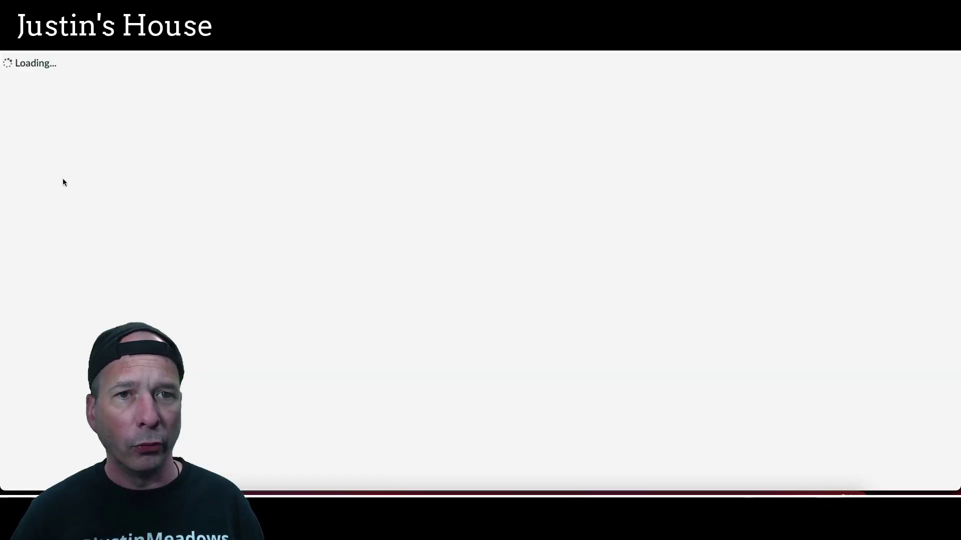
{"action": "scroll", "coordinate": [82, 240], "scroll_direction": "down", "scroll_amount": 3}
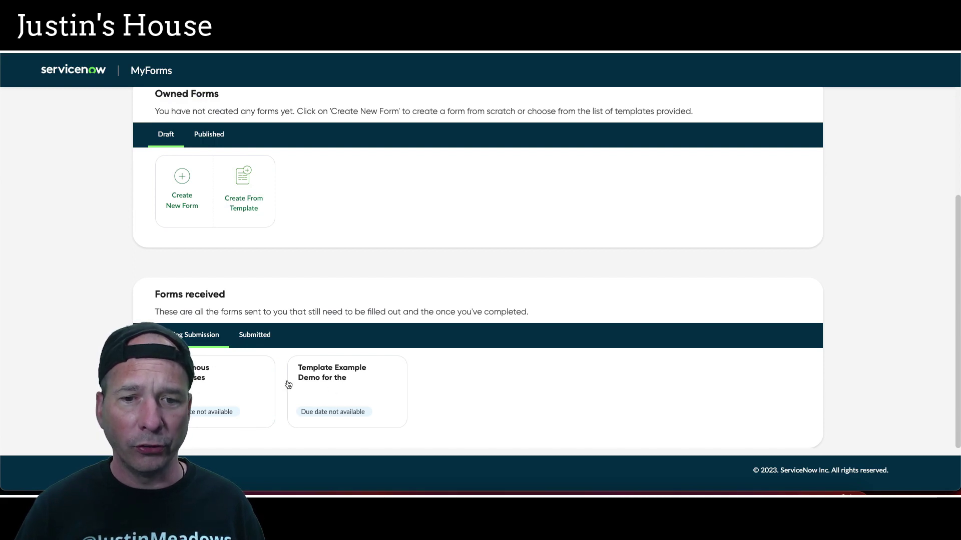
{"action": "left_click", "coordinate": [230, 390]}
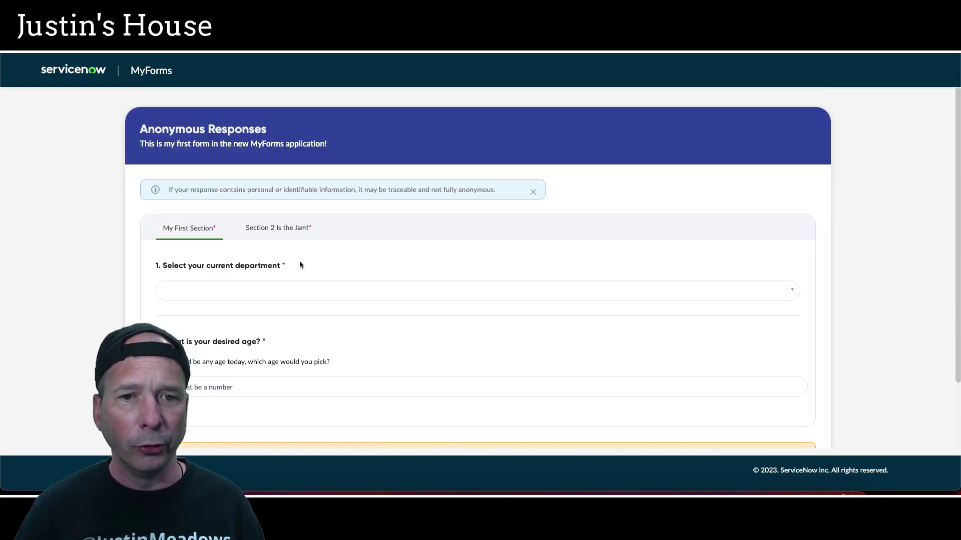
- Answer the first section with department Board of Directors and desired age 118, and proceed to the second section
{"action": "scroll", "coordinate": [208, 190], "scroll_direction": "down", "scroll_amount": 2}
{"action": "scroll", "coordinate": [209, 198], "scroll_direction": "up", "scroll_amount": 2}
{"action": "left_click", "coordinate": [239, 293]}
{"action": "left_click", "coordinate": [204, 388]}
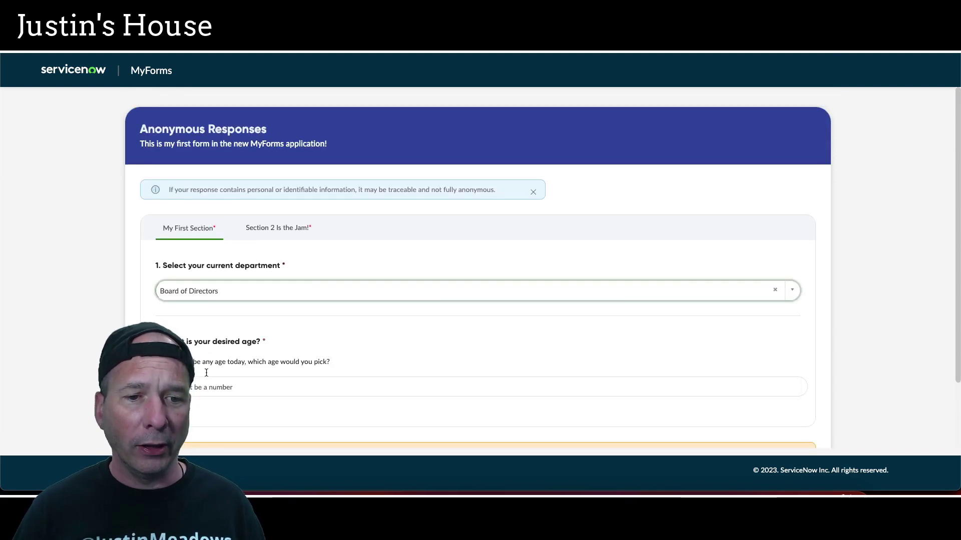
{"action": "scroll", "coordinate": [259, 344], "scroll_direction": "down", "scroll_amount": 2}
{"action": "left_click", "coordinate": [290, 308]}
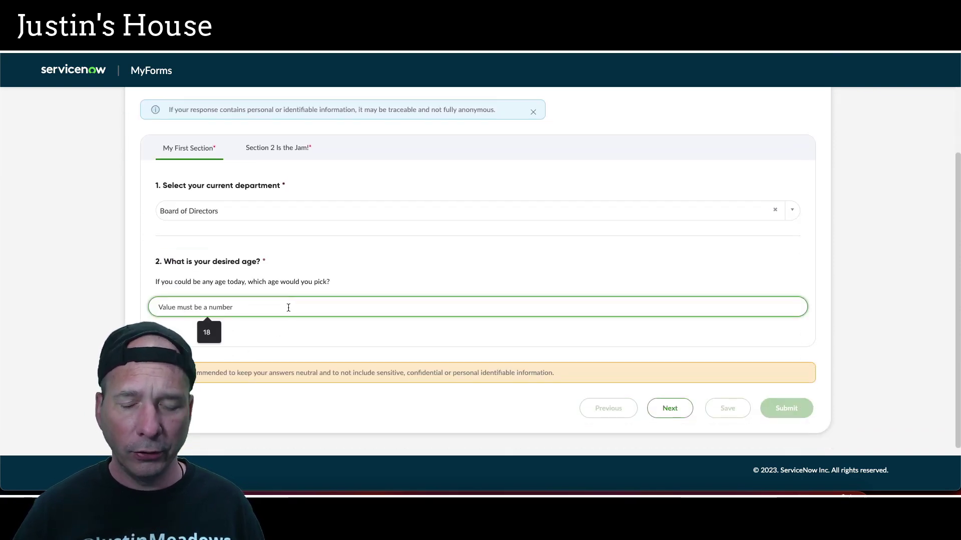
{"action": "type", "text": "118"}
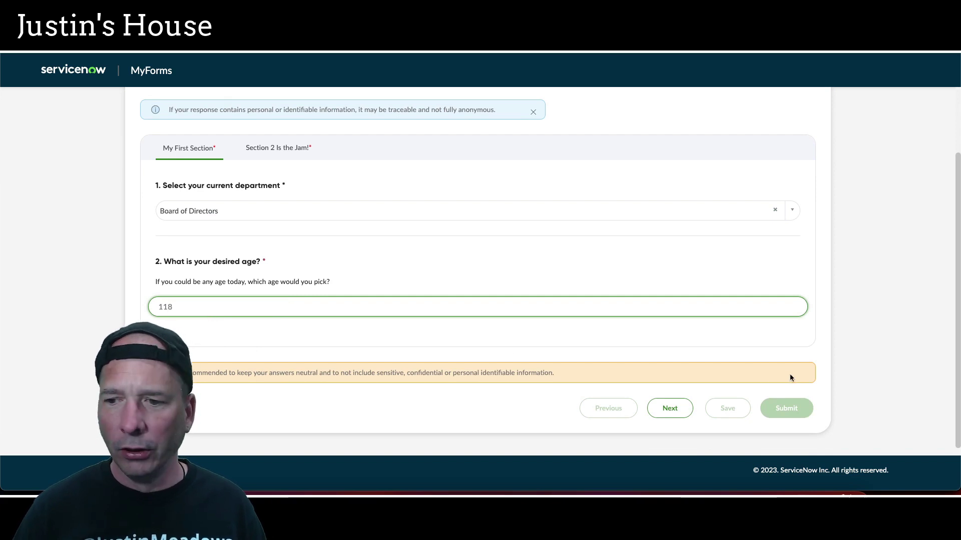
{"action": "left_click", "coordinate": [669, 408]}
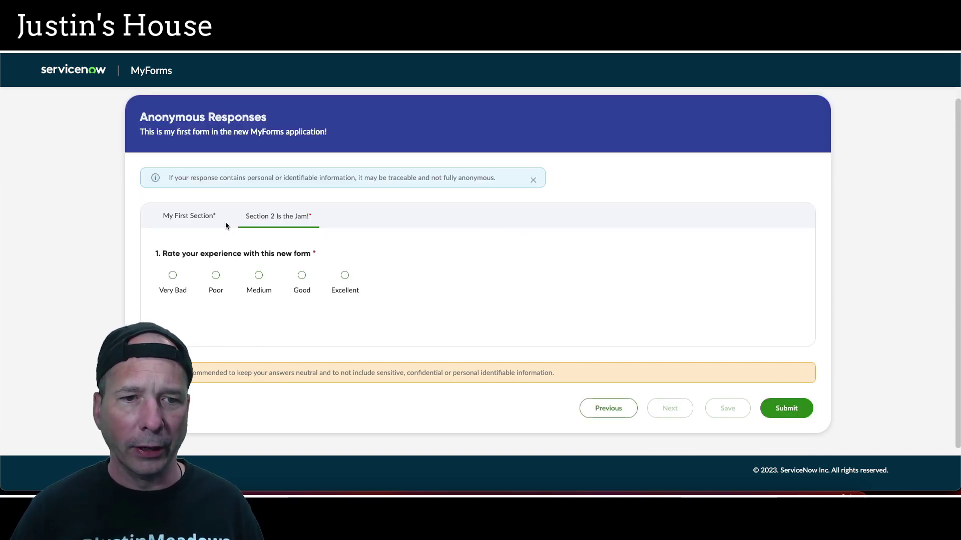
- Rate the experience with the new form as Good and submit the Anonymous Responses form
{"action": "left_click", "coordinate": [301, 276]}
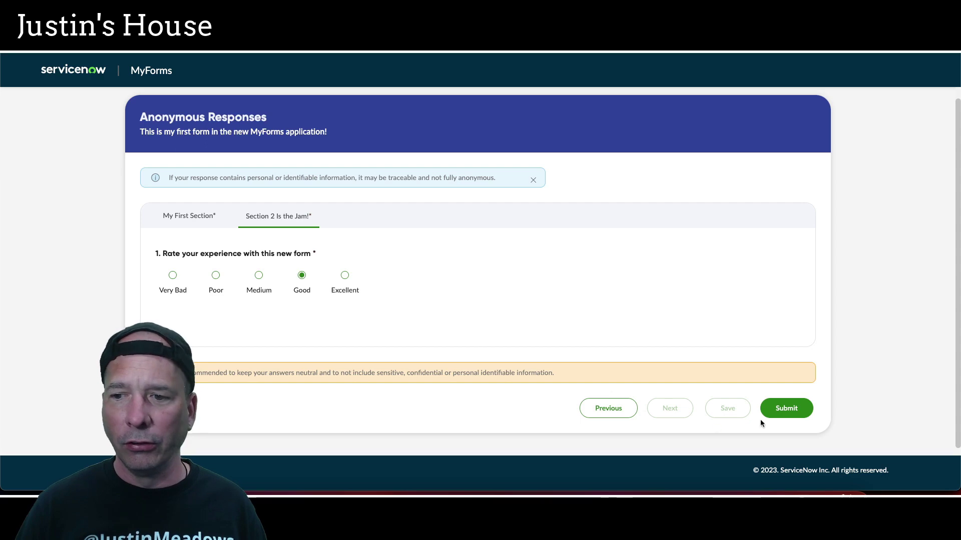
{"action": "left_click", "coordinate": [786, 409]}
{"action": "left_click", "coordinate": [533, 254]}
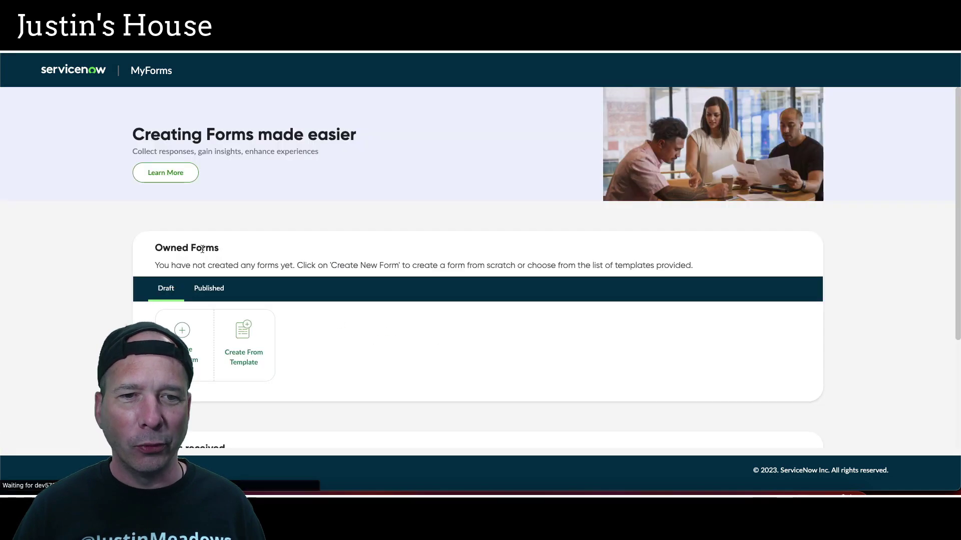
{"action": "scroll", "coordinate": [480, 261], "scroll_direction": "down", "scroll_amount": 3}
{"action": "scroll", "coordinate": [247, 340], "scroll_direction": "up", "scroll_amount": 3}
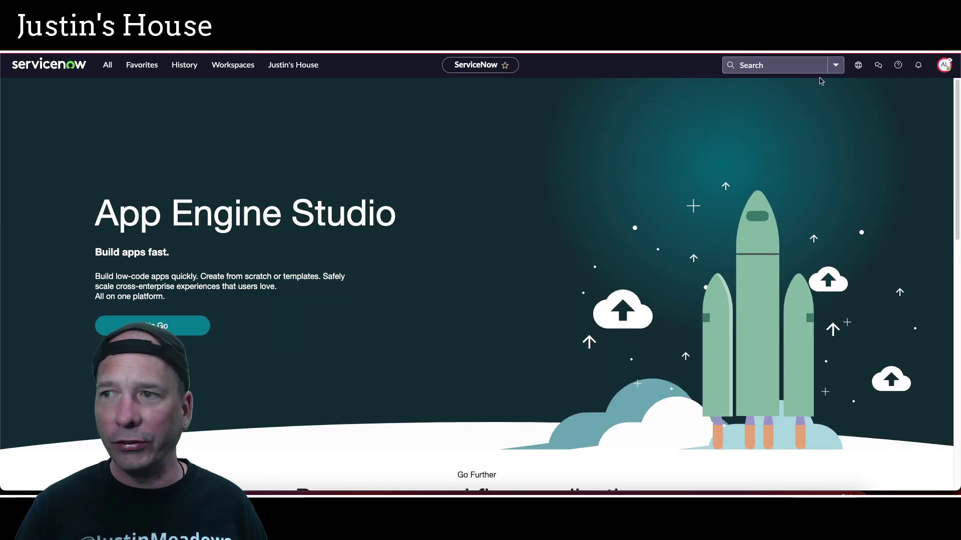
- End the impersonation and open the owner's MyForms dashboard by searching for "myforms"
{"action": "left_click", "coordinate": [944, 65]}
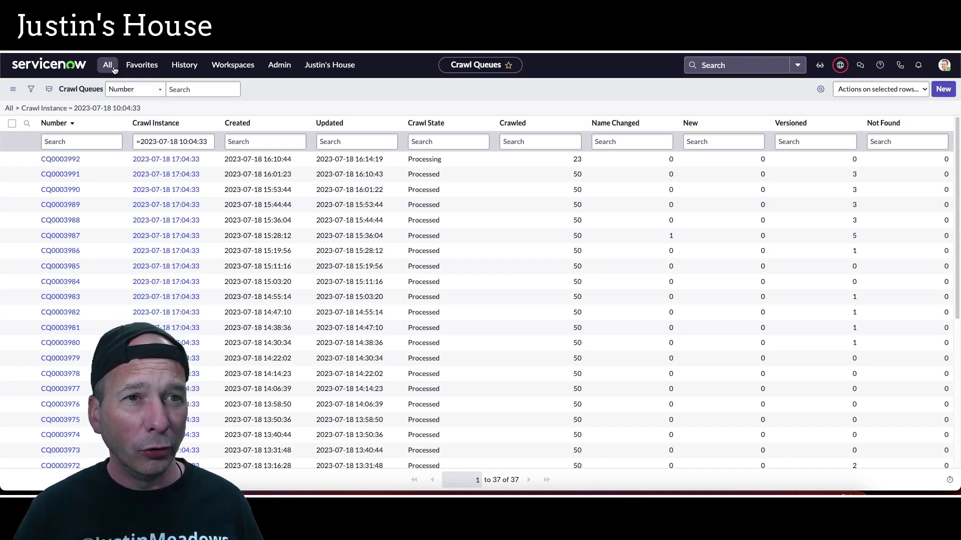
{"action": "left_click", "coordinate": [108, 67]}
{"action": "type", "text": "myforms"}
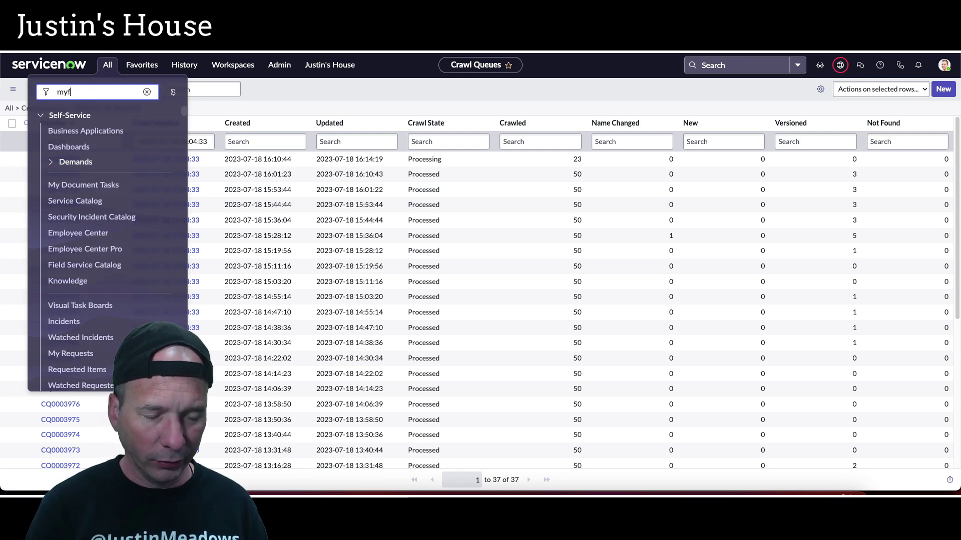
{"action": "left_click", "coordinate": [66, 170]}
{"action": "left_click", "coordinate": [65, 166]}
{"action": "left_click", "coordinate": [60, 185]}
{"action": "scroll", "coordinate": [67, 312], "scroll_direction": "down", "scroll_amount": 3}
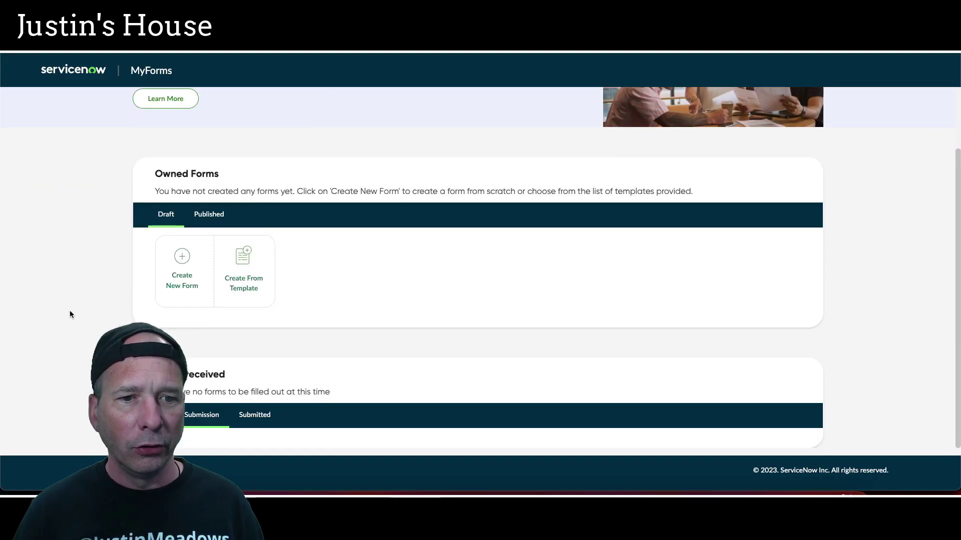
- Open the published Anonymous Responses form and check its collected responses
{"action": "left_click", "coordinate": [210, 215]}
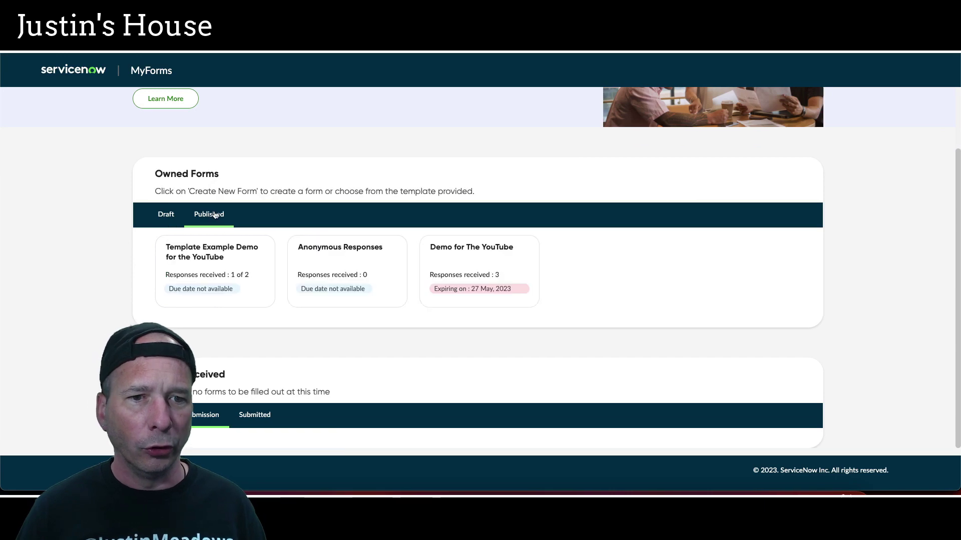
{"action": "left_click", "coordinate": [357, 271]}
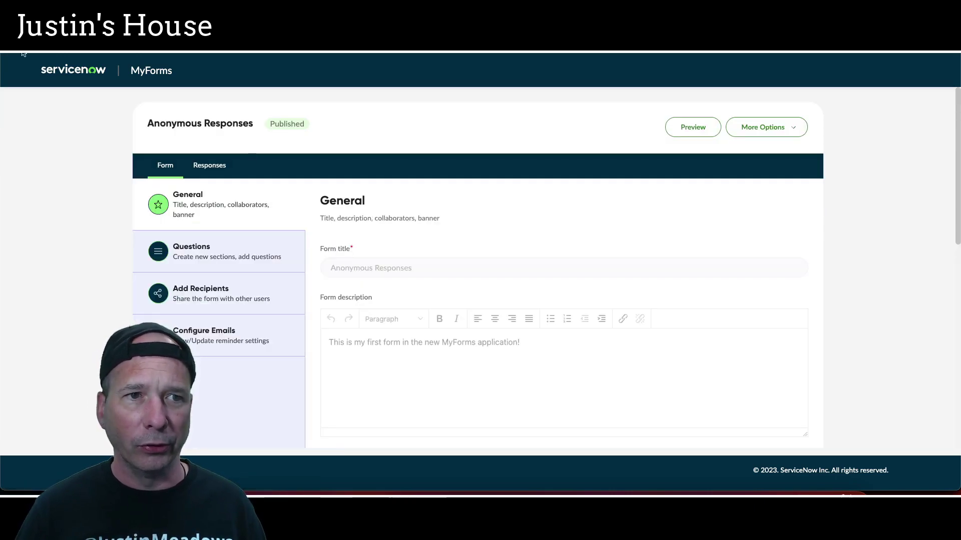
{"action": "key", "text": "alt+Left"}
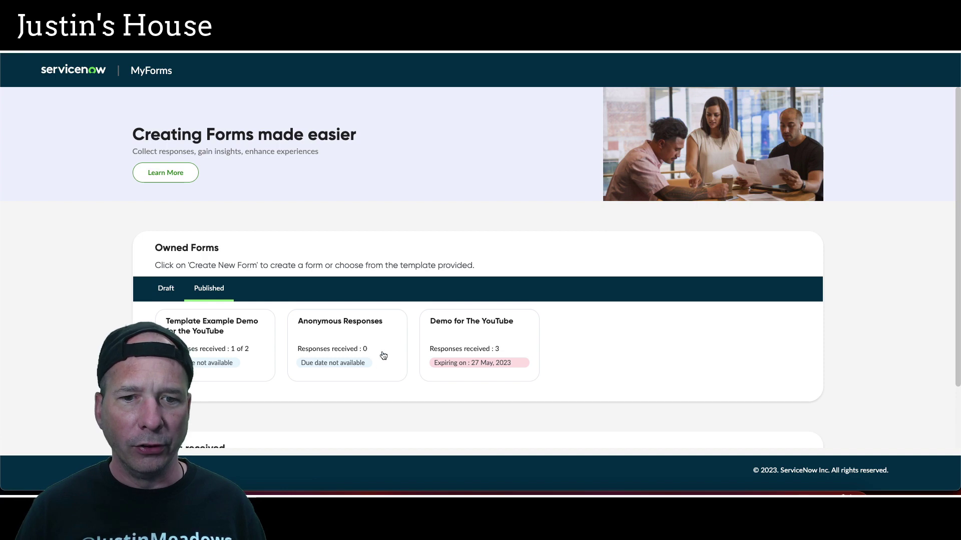
{"action": "left_click", "coordinate": [330, 349]}
{"action": "left_click", "coordinate": [197, 167]}
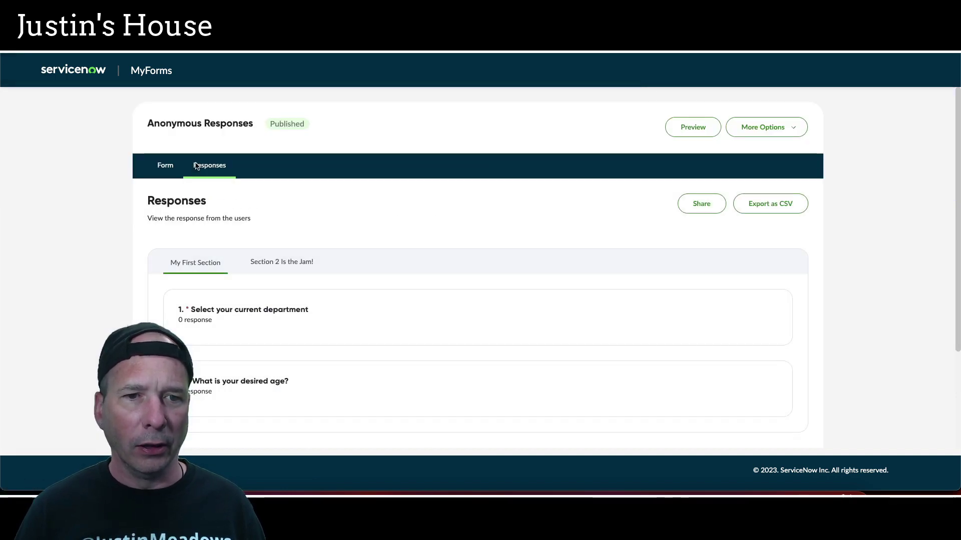
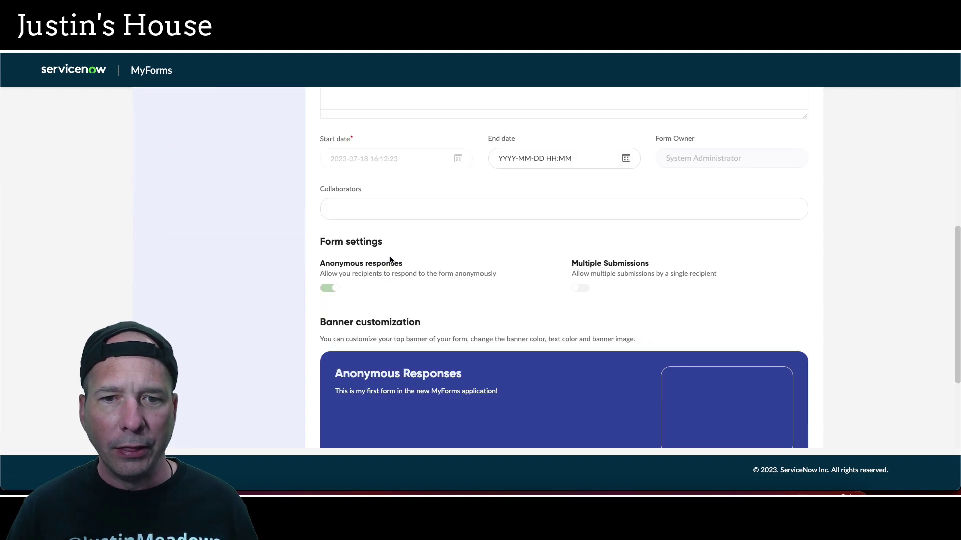
{"action": "left_click", "coordinate": [626, 160]}
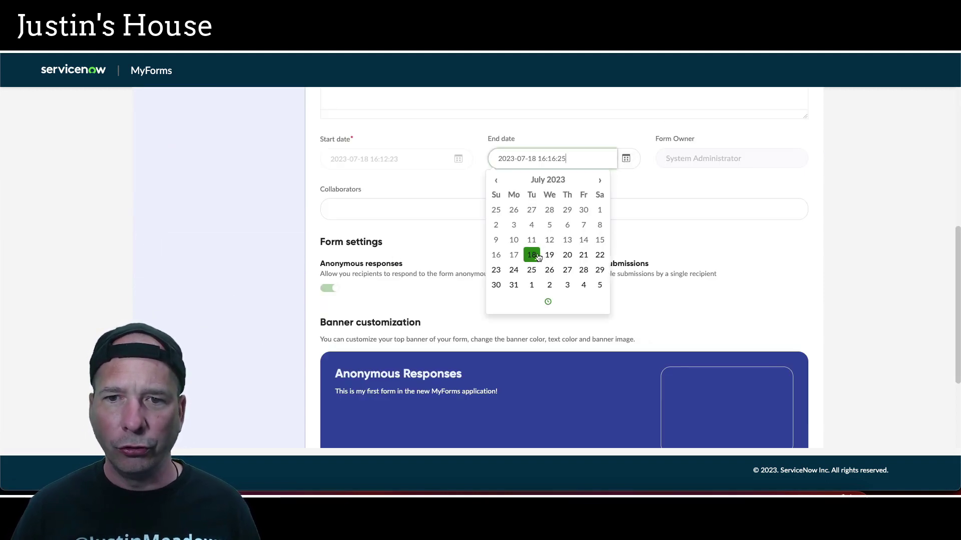
{"action": "left_click", "coordinate": [532, 255]}
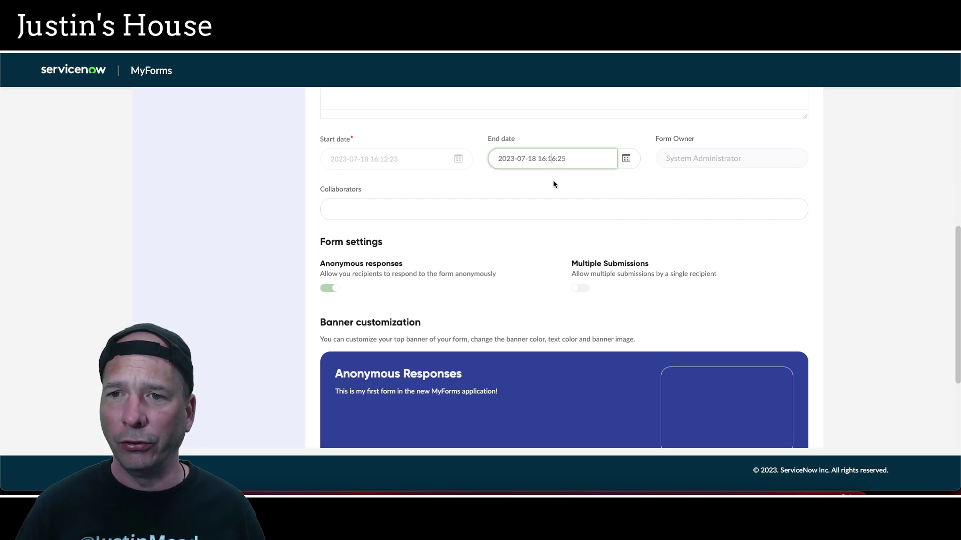
{"action": "double_click", "coordinate": [551, 158]}
{"action": "type", "text": "15"}
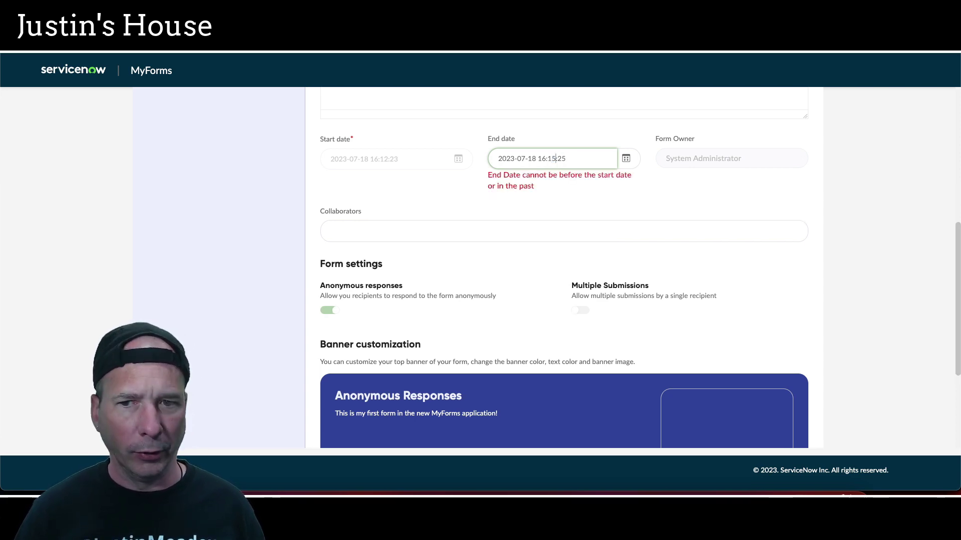
{"action": "key", "text": "BackSpace"}
{"action": "type", "text": "6:"}
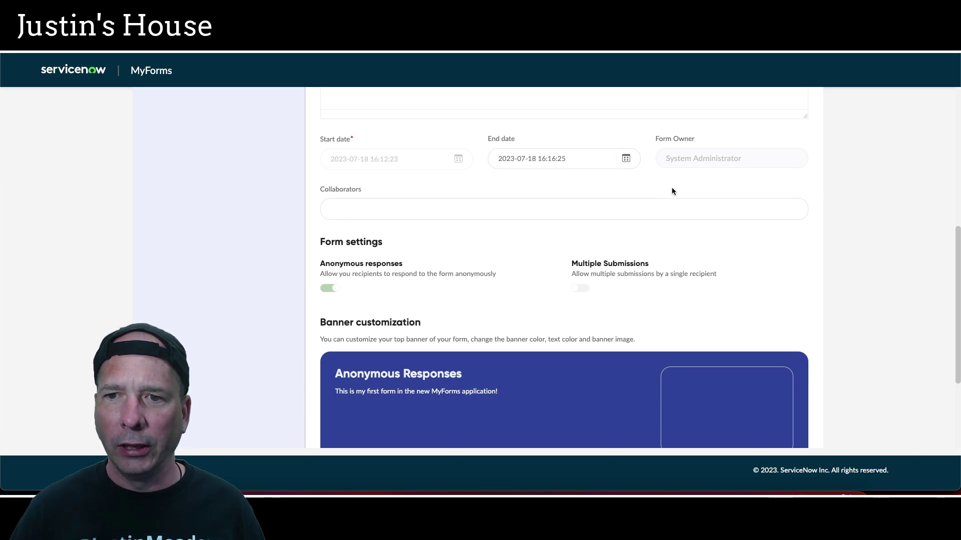
- Save the Anonymous Responses form's general settings and review the saved end date
{"action": "scroll", "coordinate": [700, 198], "scroll_direction": "up", "scroll_amount": 6}
{"action": "left_click", "coordinate": [764, 131]}
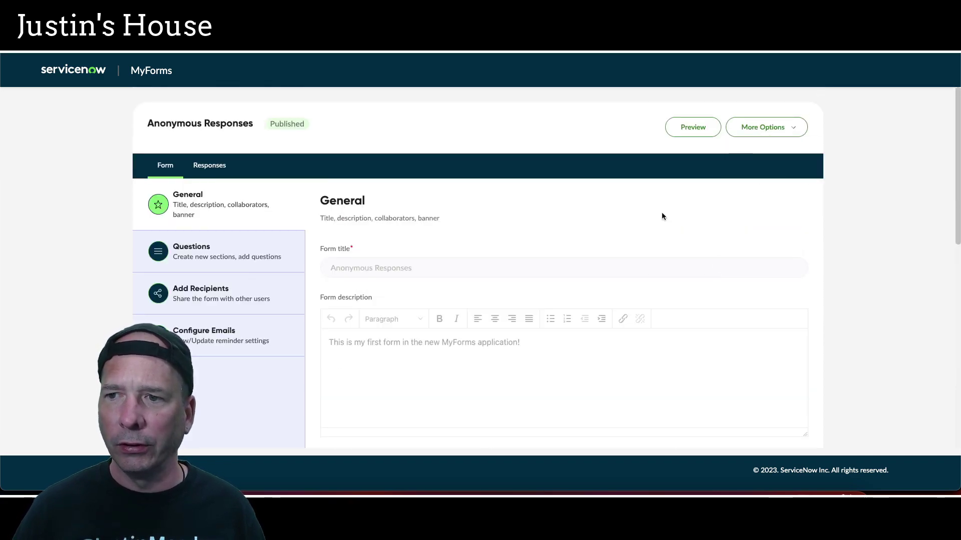
{"action": "scroll", "coordinate": [661, 212], "scroll_direction": "down", "scroll_amount": 6}
{"action": "left_click", "coordinate": [784, 417]}
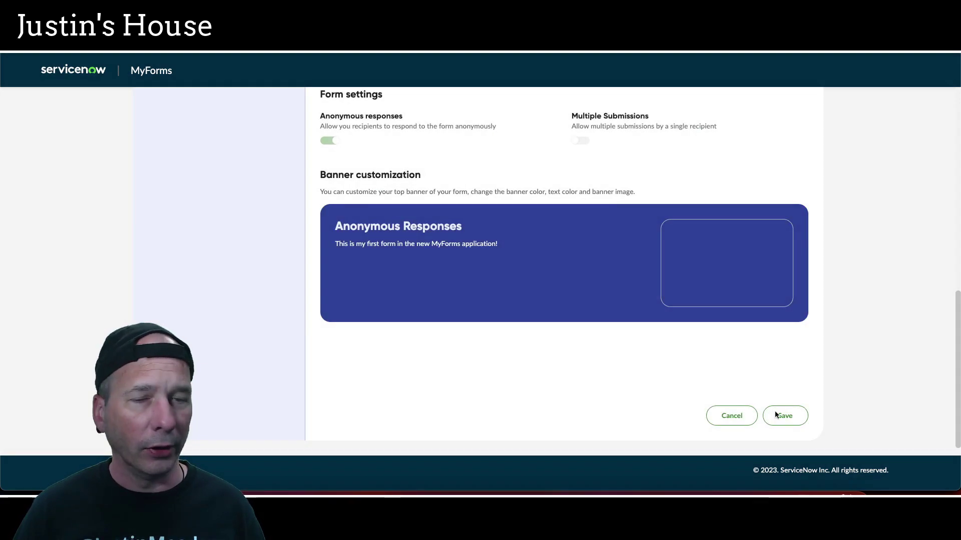
{"action": "scroll", "coordinate": [511, 247], "scroll_direction": "down", "scroll_amount": 3}
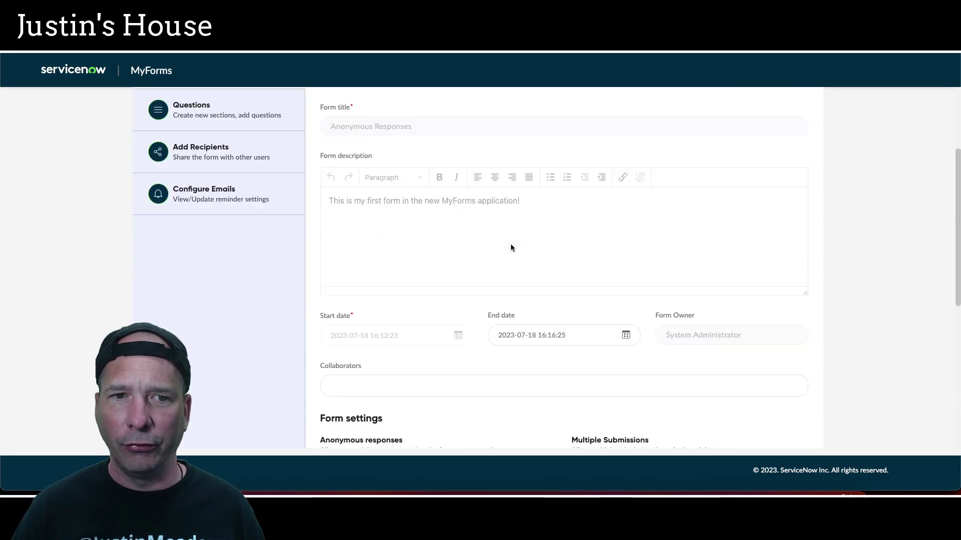
{"action": "scroll", "coordinate": [511, 248], "scroll_direction": "up", "scroll_amount": 3}
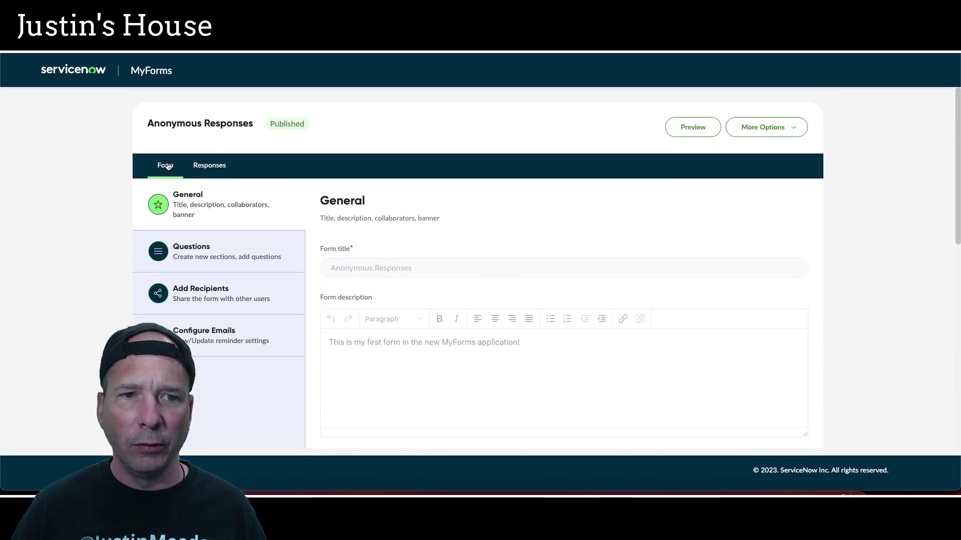
- Return to the dashboard and check the Anonymous Responses card among the published forms, reloading the page
{"action": "left_click", "coordinate": [83, 71]}
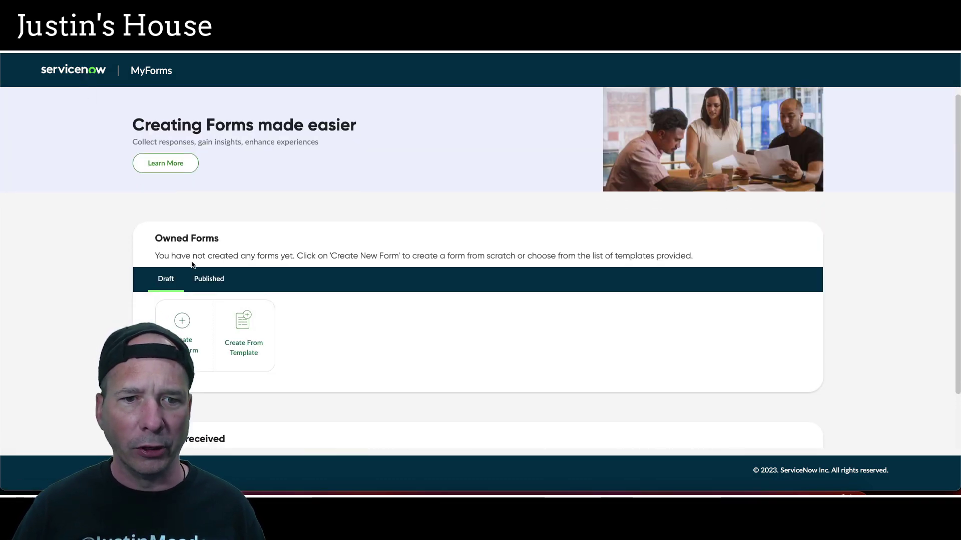
{"action": "left_click", "coordinate": [212, 285]}
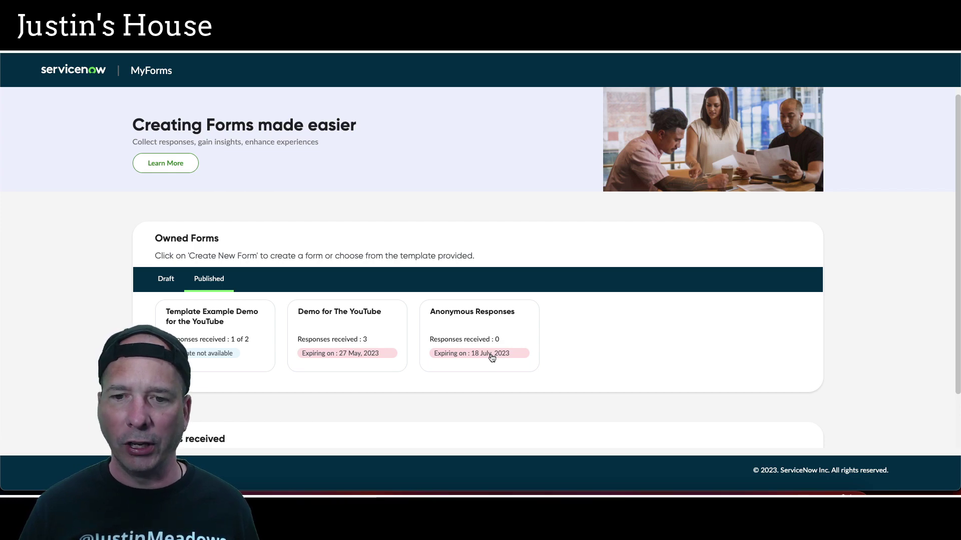
{"action": "scroll", "coordinate": [304, 248], "scroll_direction": "up", "scroll_amount": 1}
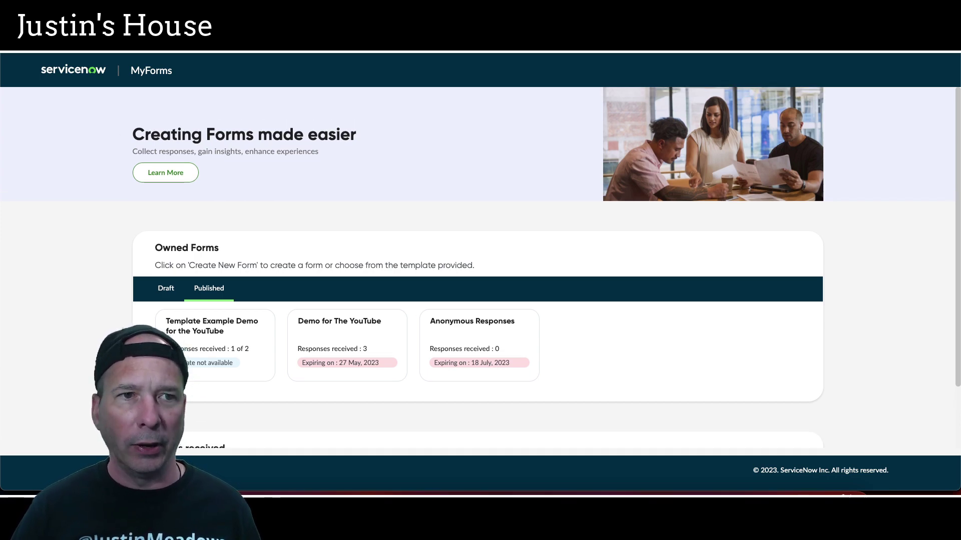
{"action": "key", "text": "F5"}
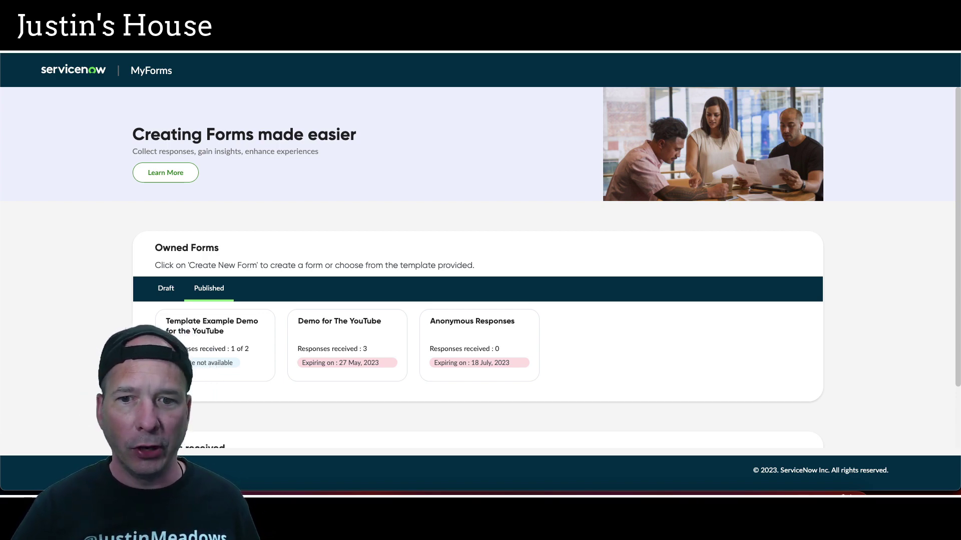
- Reopen the Anonymous Responses form and examine the responses to its first section's questions
{"action": "left_click", "coordinate": [471, 338]}
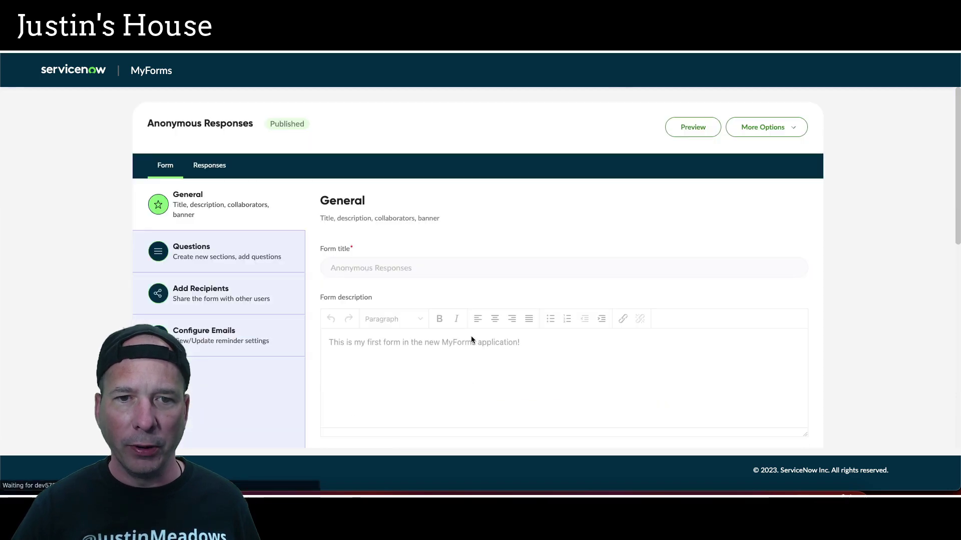
{"action": "left_click", "coordinate": [210, 166]}
{"action": "scroll", "coordinate": [196, 257], "scroll_direction": "down", "scroll_amount": 3}
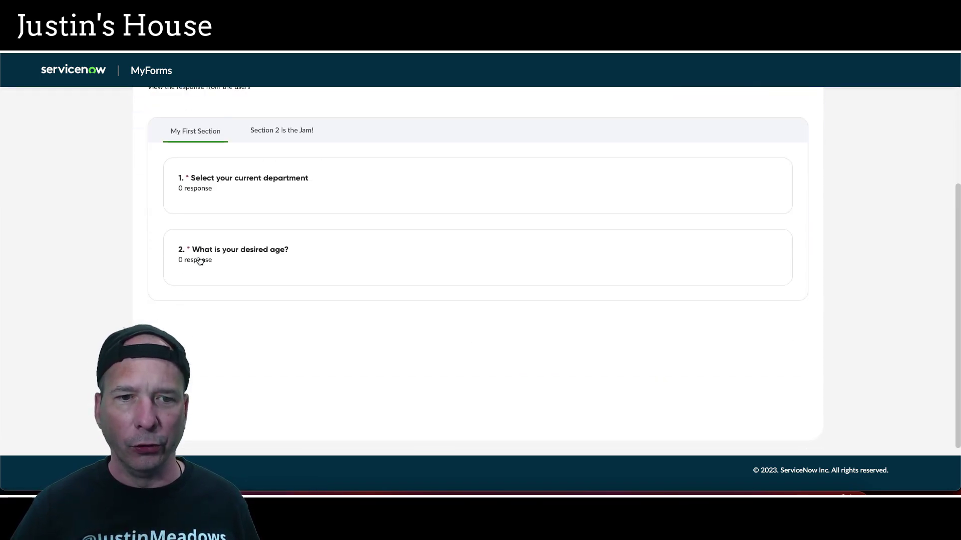
{"action": "scroll", "coordinate": [199, 257], "scroll_direction": "up", "scroll_amount": 3}
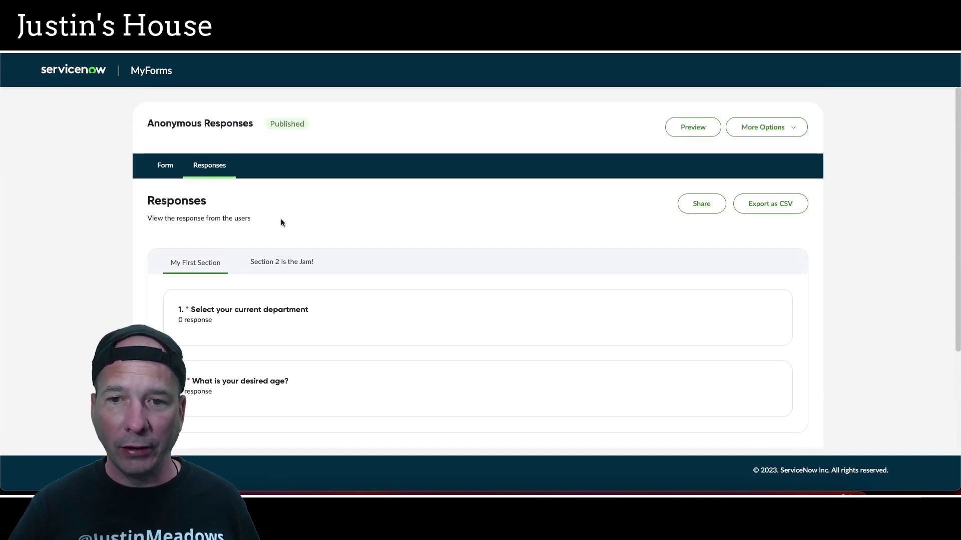
- Export the responses as CSV and, in Excel, widen the Completed On, current department and desired age columns to inspect the anonymous rows
{"action": "left_click", "coordinate": [768, 206]}
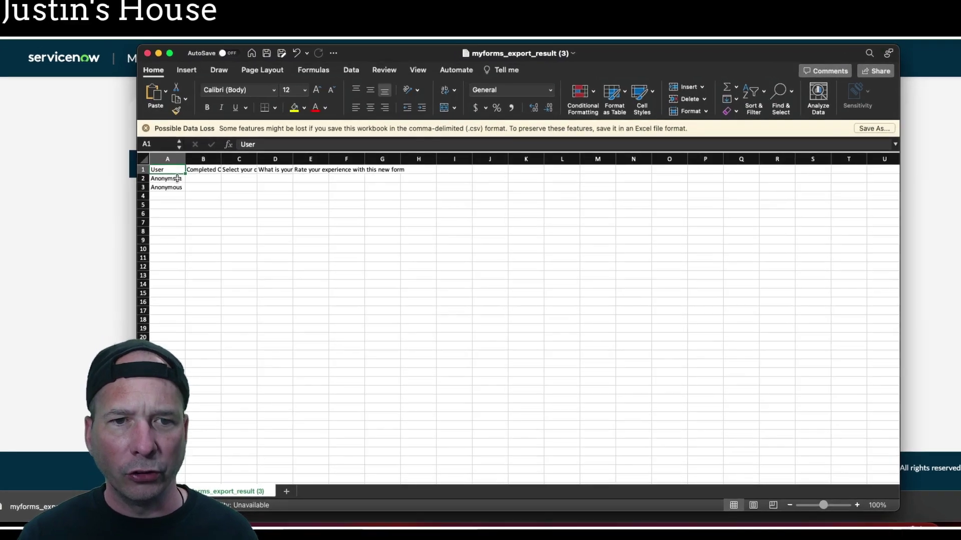
{"action": "left_click_drag", "start_coordinate": [174, 181], "coordinate": [179, 187]}
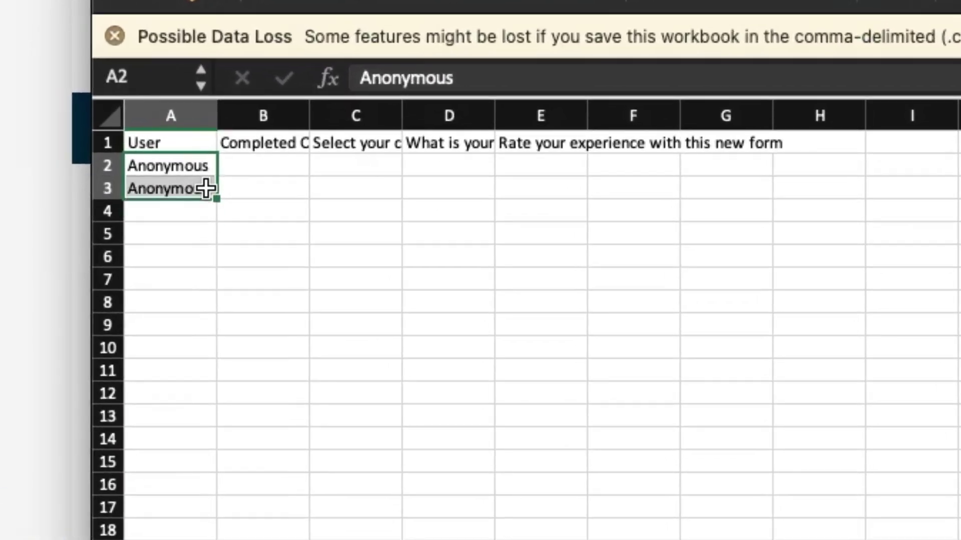
{"action": "left_click_drag", "start_coordinate": [309, 116], "coordinate": [492, 116]}
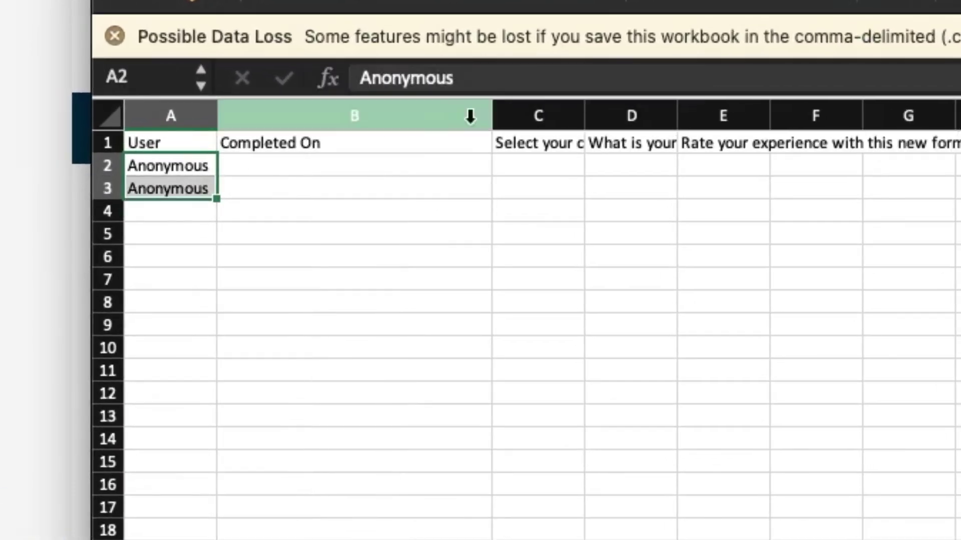
{"action": "left_click_drag", "start_coordinate": [584, 115], "coordinate": [787, 116]}
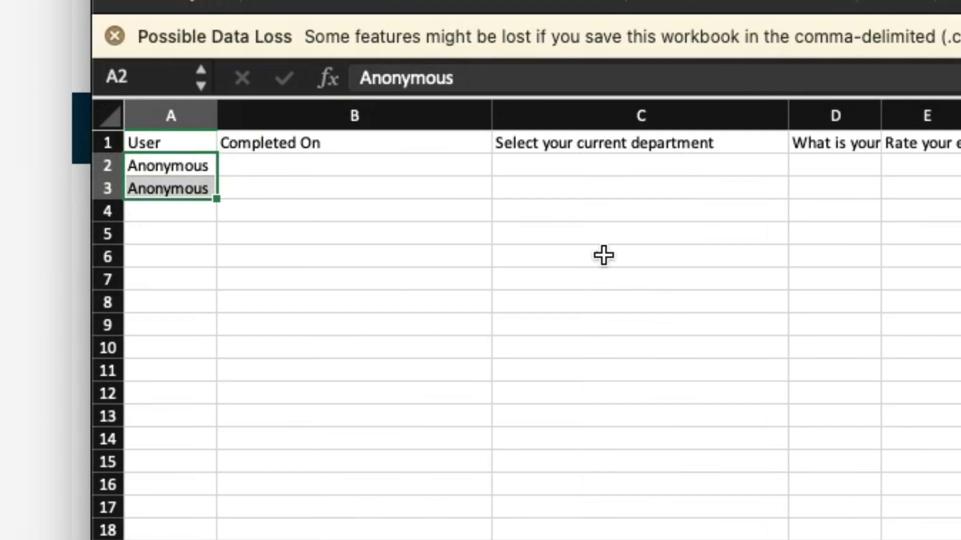
{"action": "left_click_drag", "start_coordinate": [881, 115], "coordinate": [958, 115]}
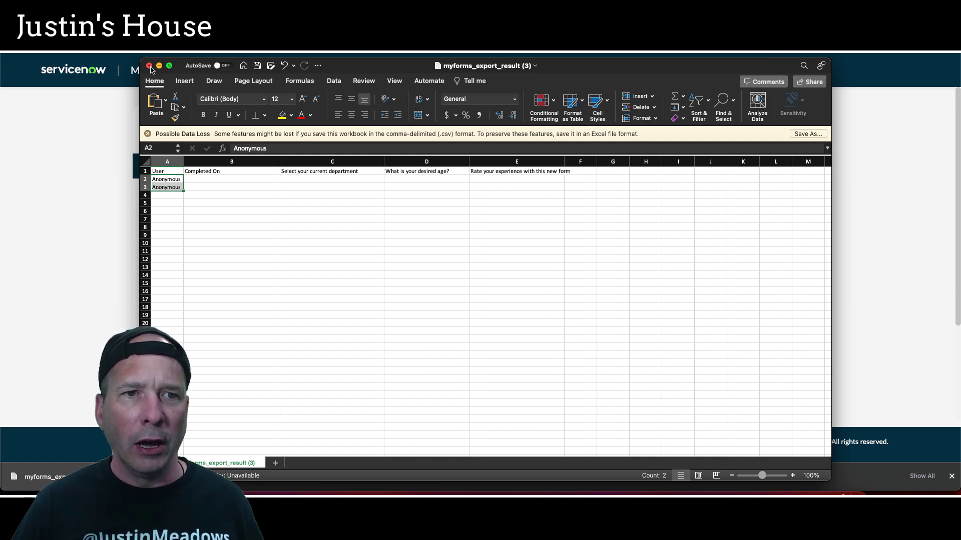
- Close the exported CSV without saving its changes and return to the MyForms dashboard
{"action": "left_click", "coordinate": [149, 66]}
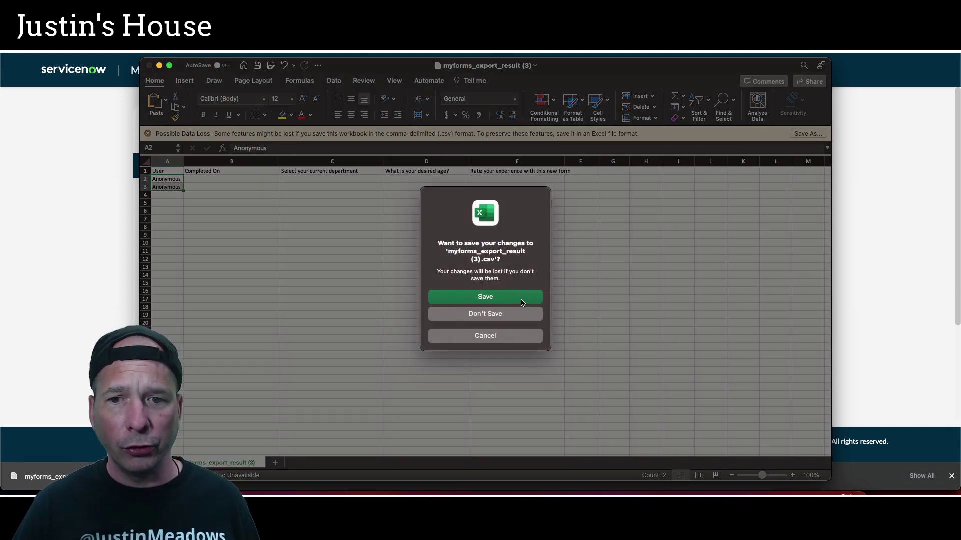
{"action": "left_click", "coordinate": [511, 314]}
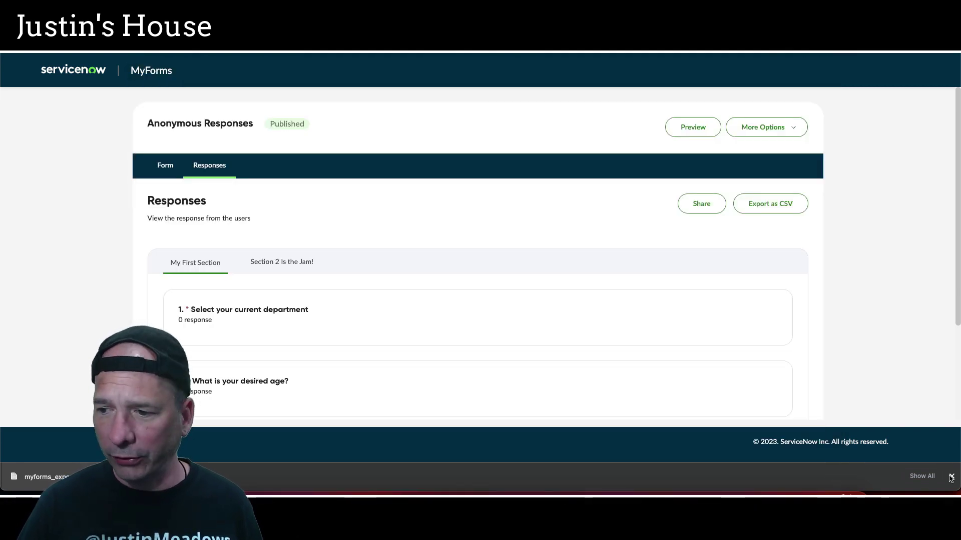
{"action": "left_click", "coordinate": [950, 477]}
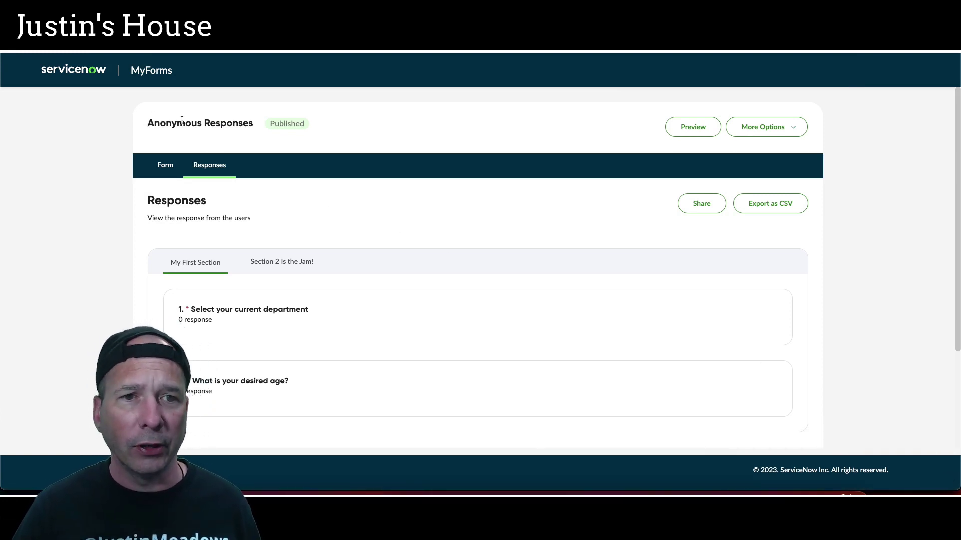
{"action": "left_click", "coordinate": [88, 71]}
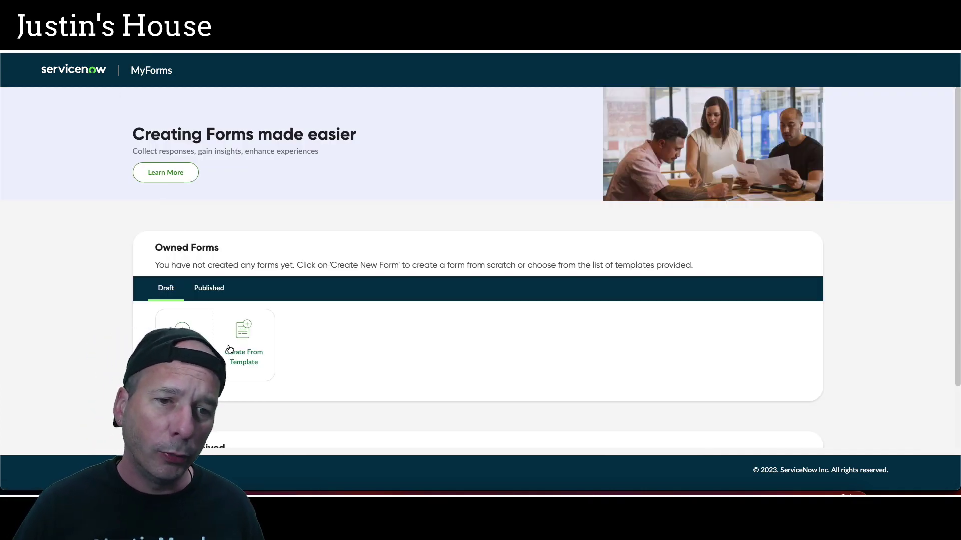
- Create a new form from the Template Example in the owner's own templates
{"action": "left_click", "coordinate": [245, 339]}
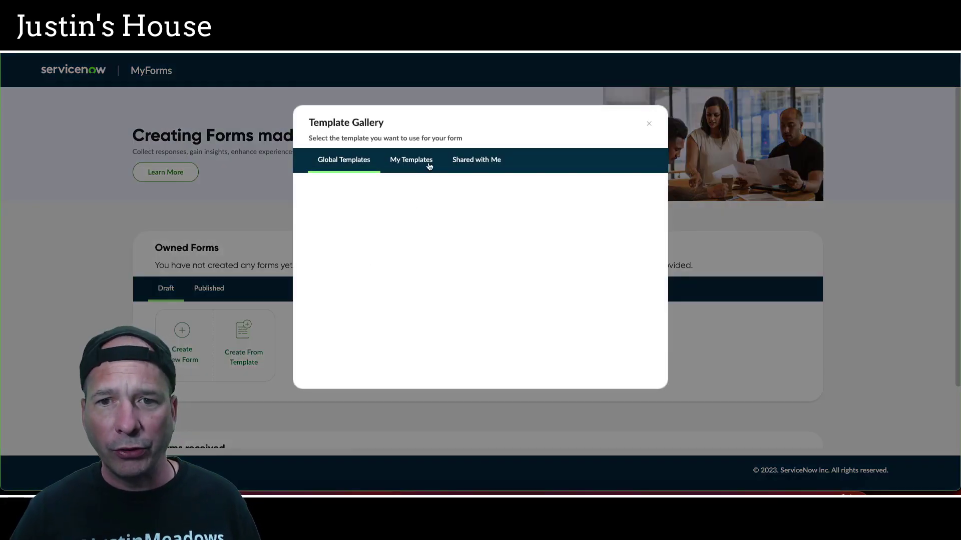
{"action": "left_click", "coordinate": [426, 161]}
{"action": "left_click", "coordinate": [362, 234]}
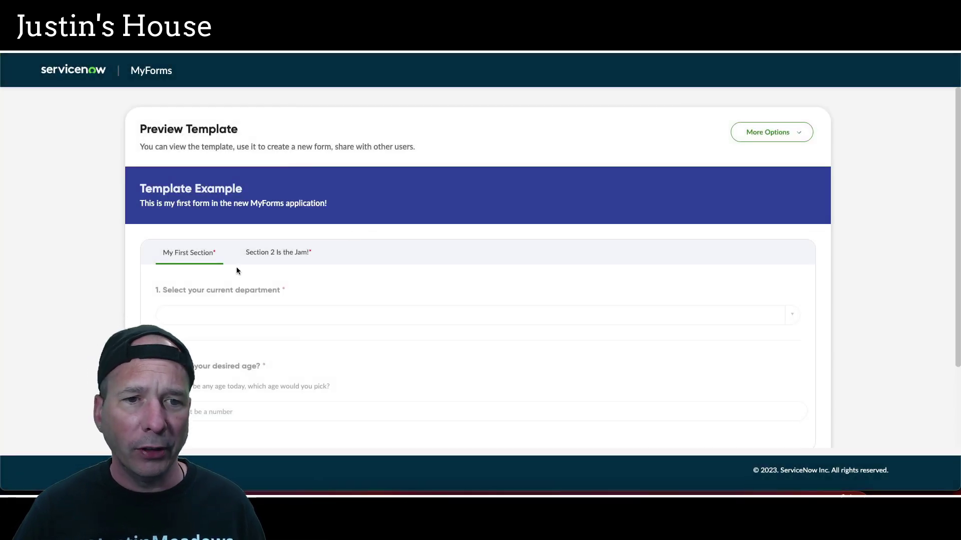
{"action": "scroll", "coordinate": [746, 242], "scroll_direction": "down", "scroll_amount": 3}
{"action": "left_click", "coordinate": [773, 409]}
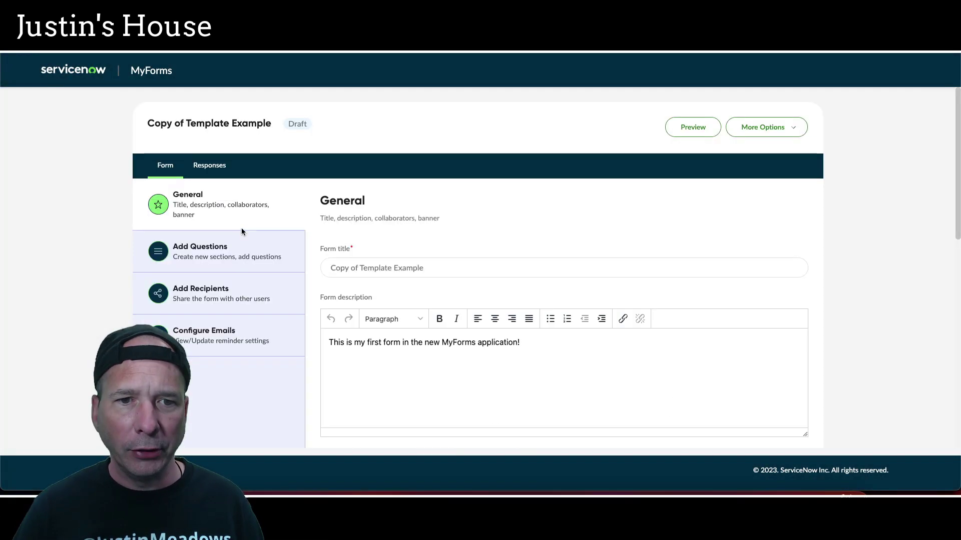
- Set the new form's title to "Multiple Submissions Example"
{"action": "triple_click", "coordinate": [390, 262]}
{"action": "type", "text": "M"}
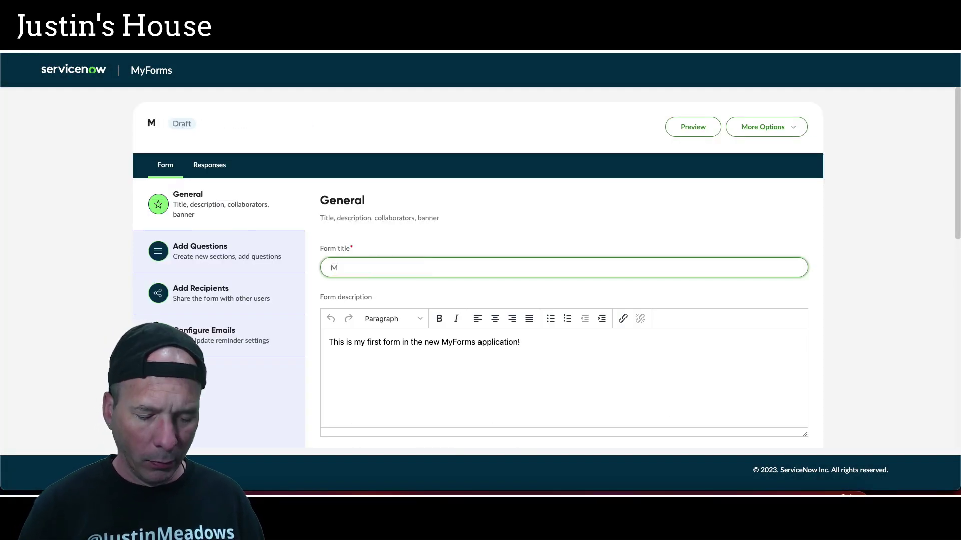
{"action": "type", "text": "ultiple Submissions Example"}
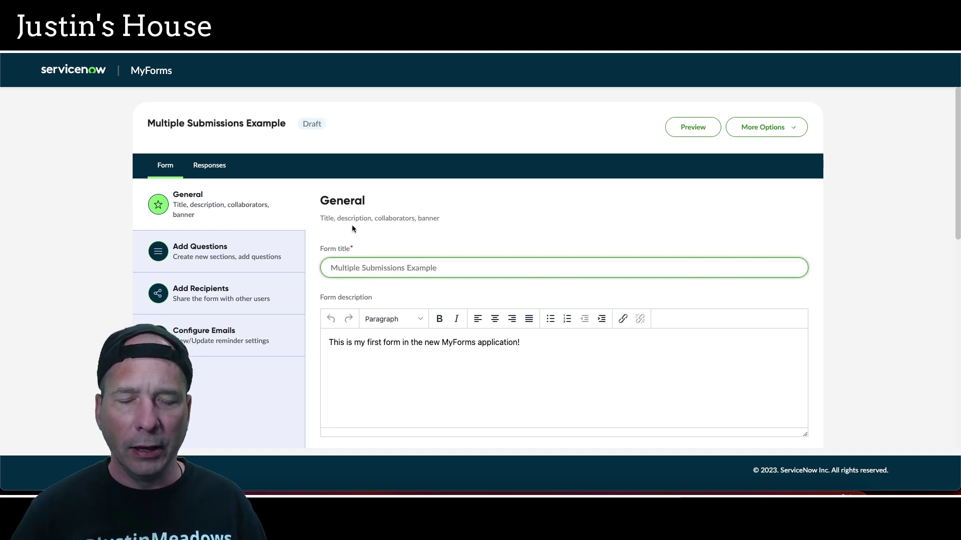
{"action": "scroll", "coordinate": [418, 287], "scroll_direction": "down", "scroll_amount": 5}
{"action": "left_click", "coordinate": [424, 253]}
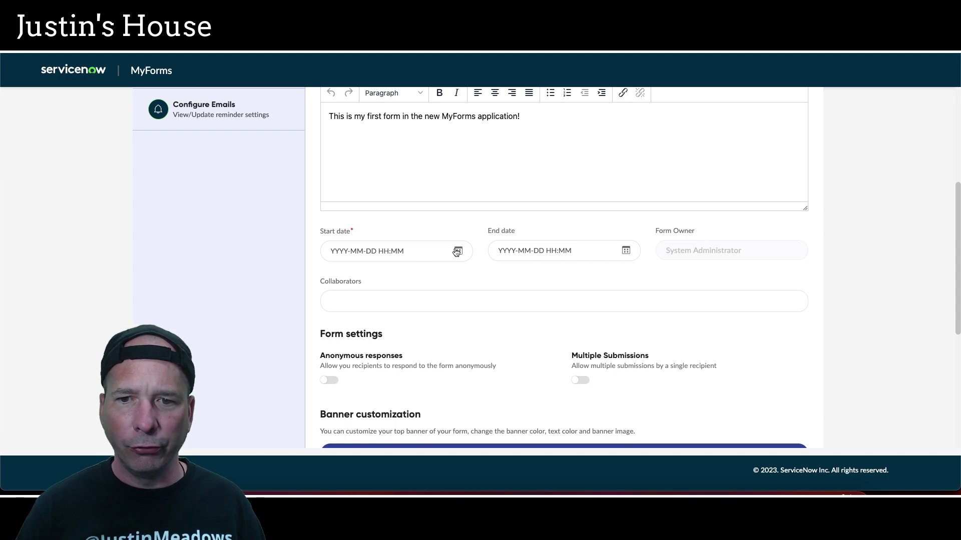
{"action": "left_click", "coordinate": [364, 347]}
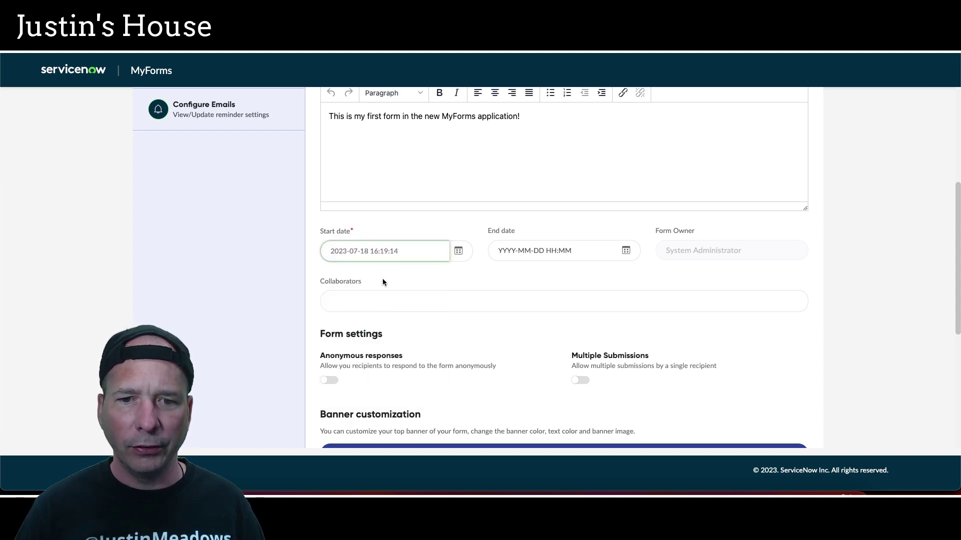
{"action": "scroll", "coordinate": [384, 283], "scroll_direction": "down", "scroll_amount": 5}
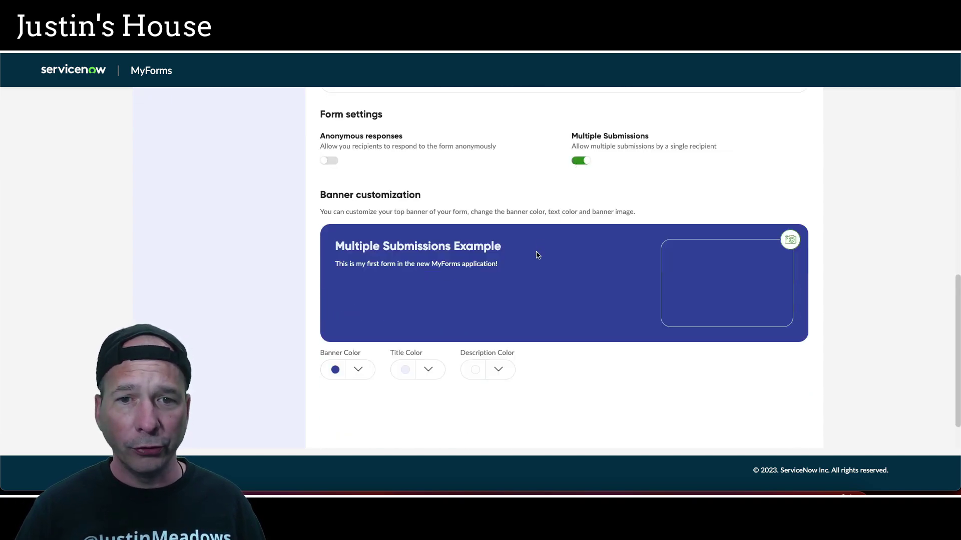
{"action": "scroll", "coordinate": [536, 255], "scroll_direction": "up", "scroll_amount": 5}
- Proceed to the form's recipients without saving the general settings and add the two demo users as specific recipients
{"action": "left_click", "coordinate": [200, 293]}
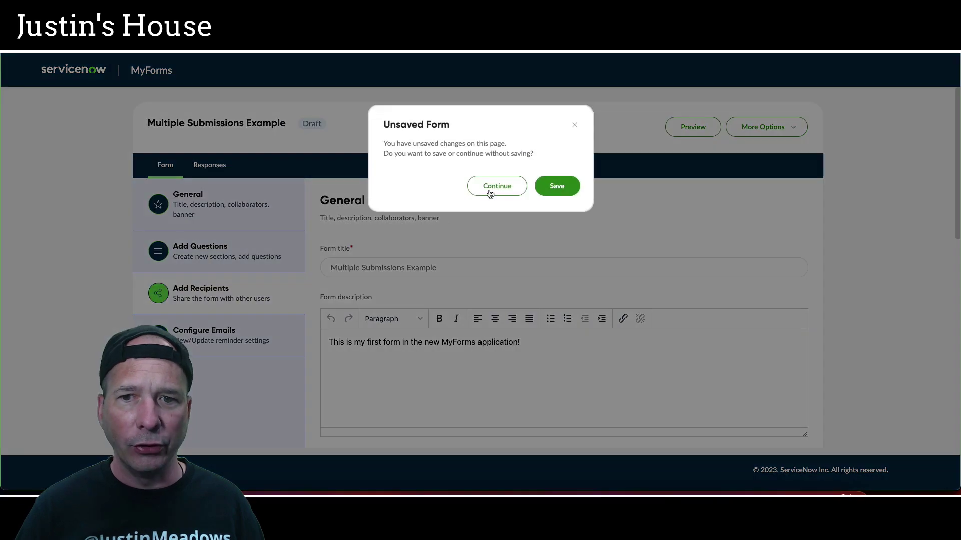
{"action": "left_click", "coordinate": [490, 194]}
{"action": "left_click", "coordinate": [748, 206]}
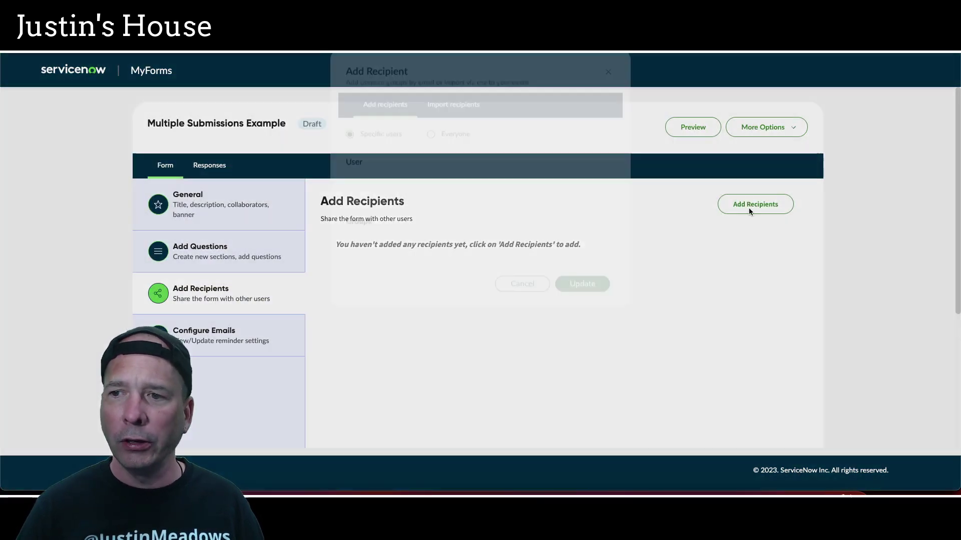
{"action": "left_click", "coordinate": [379, 244]}
{"action": "type", "text": "abraham"}
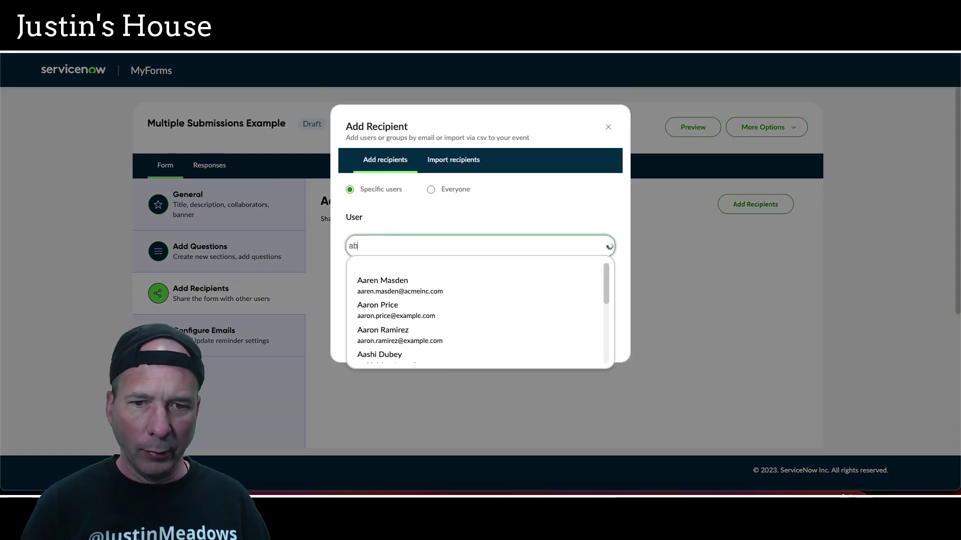
{"action": "left_click", "coordinate": [379, 297]}
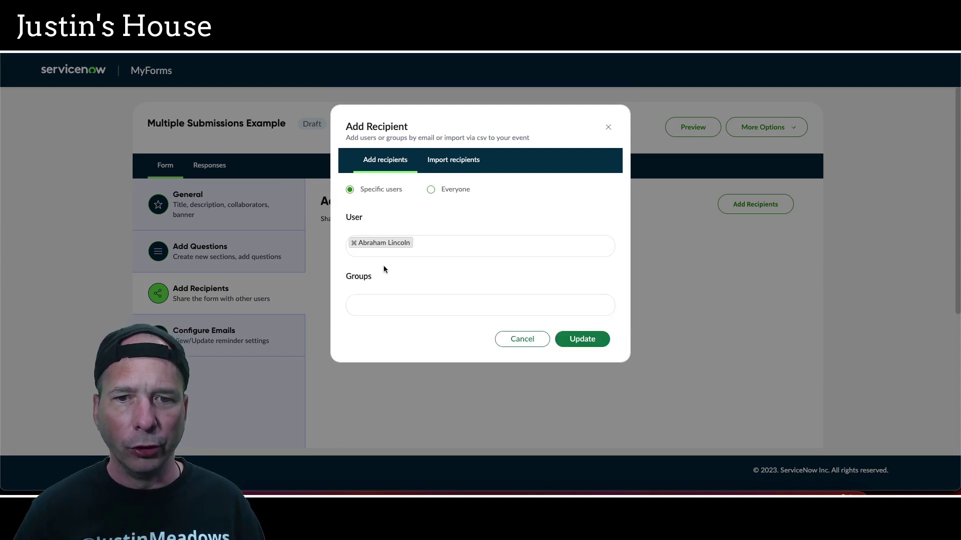
{"action": "left_click", "coordinate": [453, 246]}
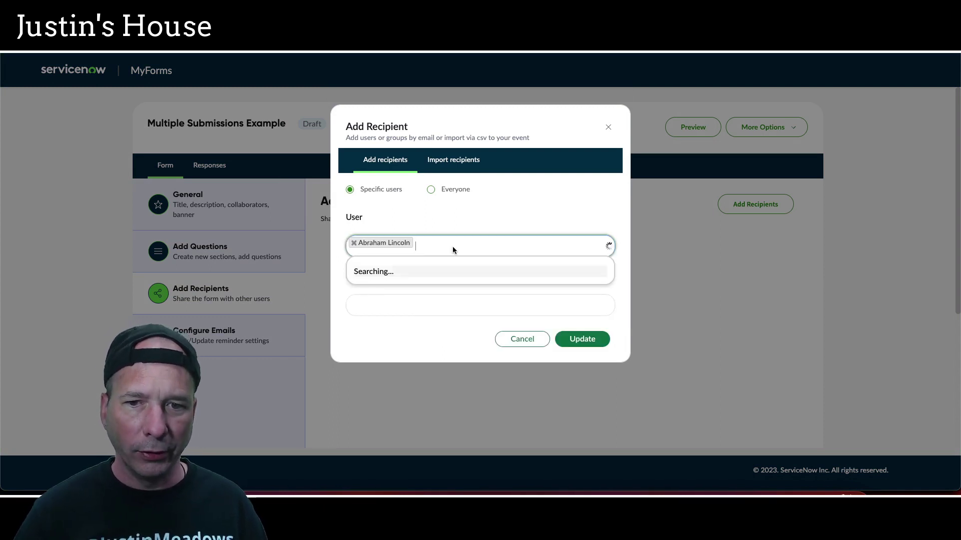
{"action": "type", "text": "abel"}
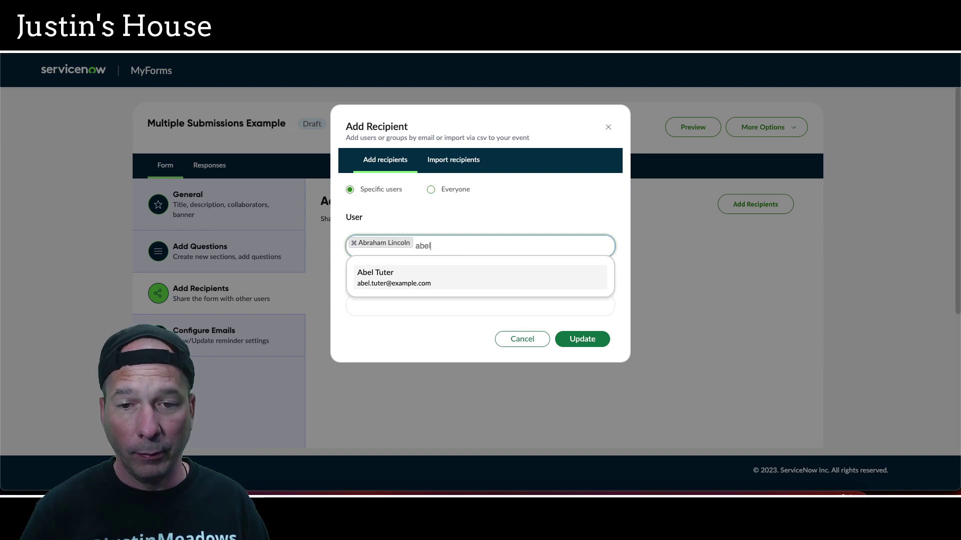
{"action": "left_click", "coordinate": [455, 273]}
{"action": "left_click", "coordinate": [579, 343]}
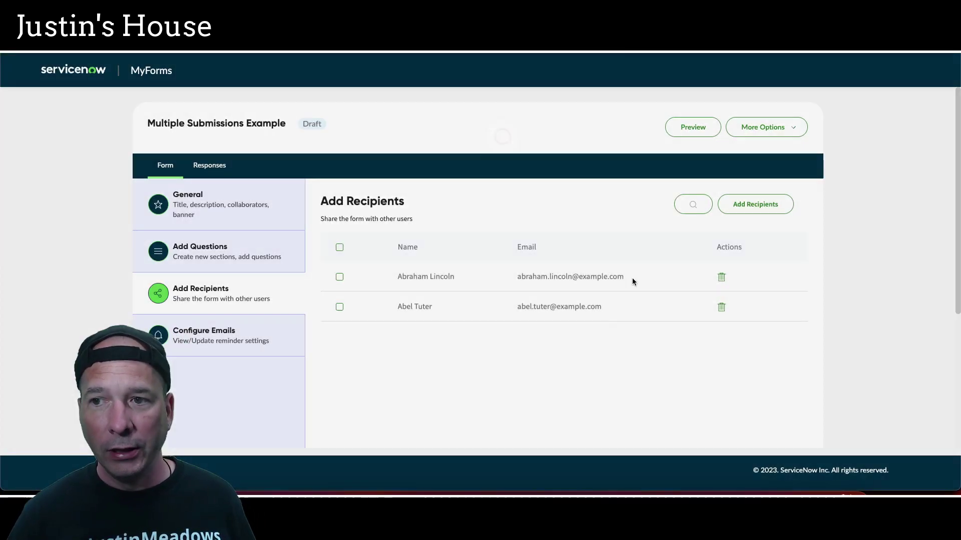
- Publish the Multiple Submissions Example form and check its card among the published owned forms
{"action": "scroll", "coordinate": [731, 248], "scroll_direction": "down", "scroll_amount": 5}
{"action": "left_click", "coordinate": [789, 423]}
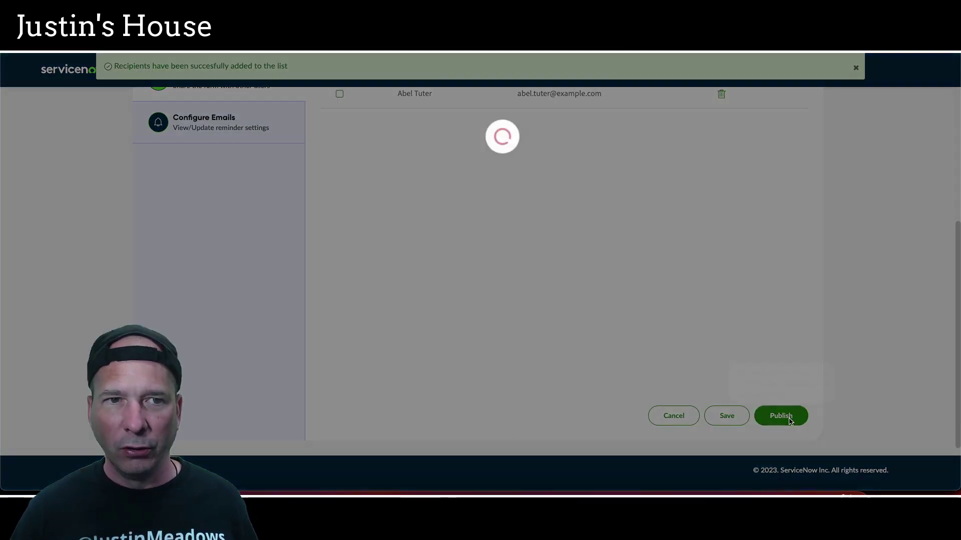
{"action": "left_click", "coordinate": [513, 324]}
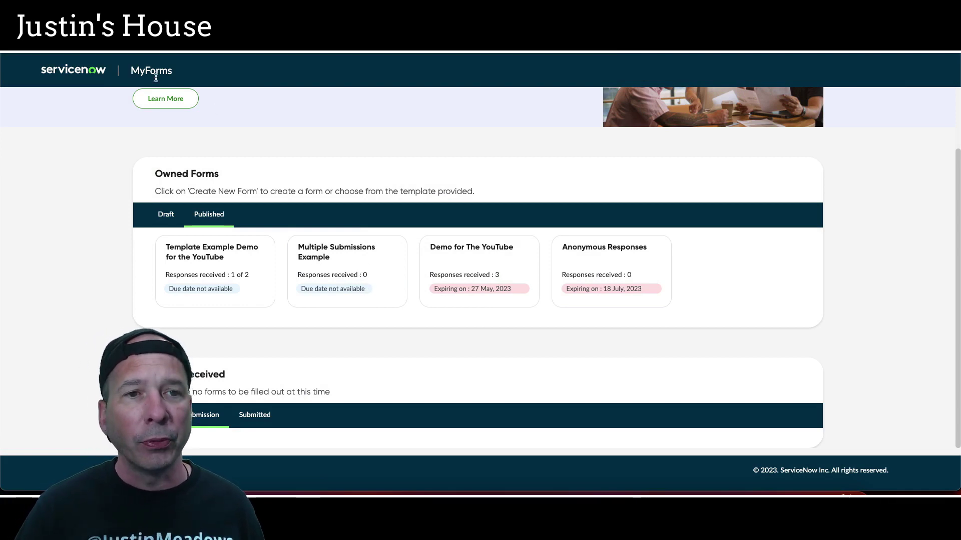
{"action": "scroll", "coordinate": [168, 105], "scroll_direction": "up", "scroll_amount": 2}
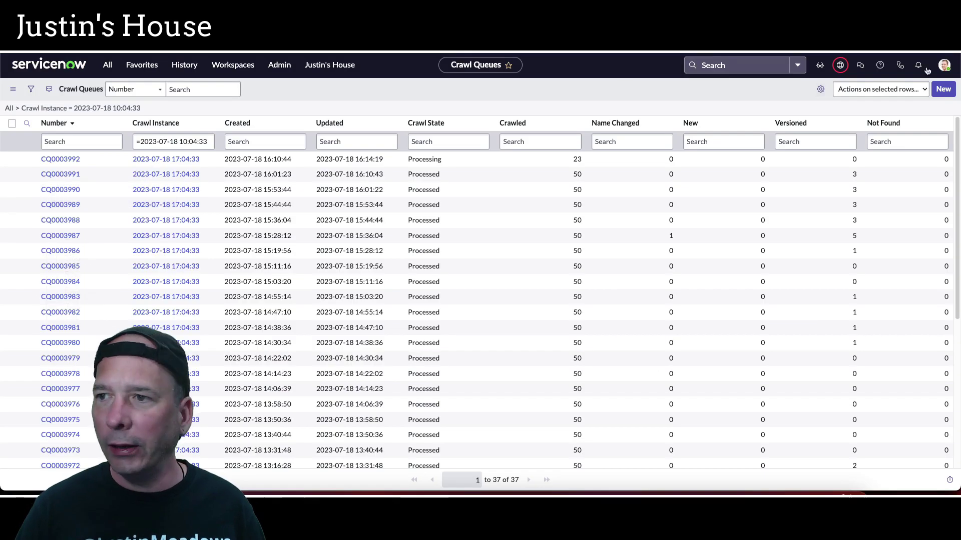
- Switch to the main ServiceNow instance and impersonate the form recipient listed first among the recent impersonations
{"action": "left_click", "coordinate": [942, 68]}
{"action": "left_click", "coordinate": [871, 175]}
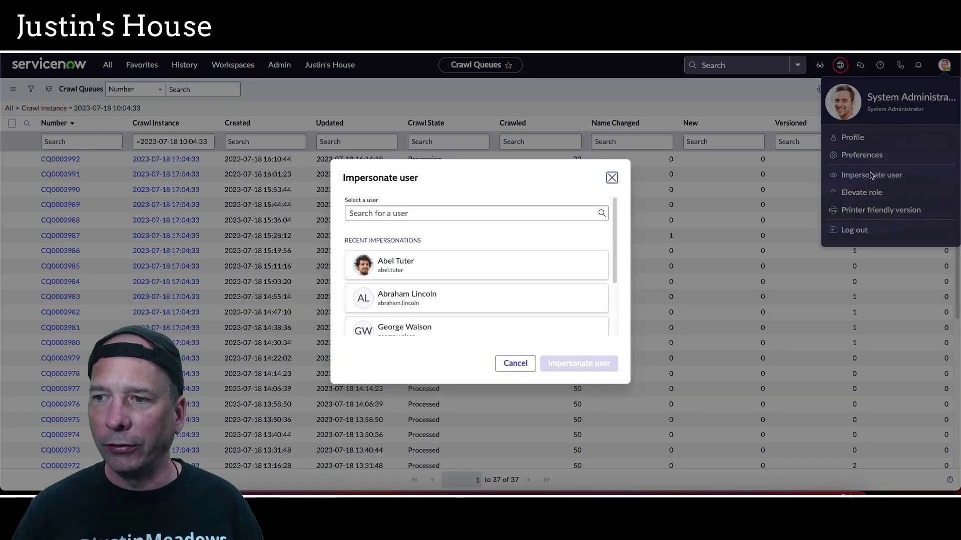
{"action": "left_click", "coordinate": [391, 274]}
{"action": "left_click", "coordinate": [578, 363]}
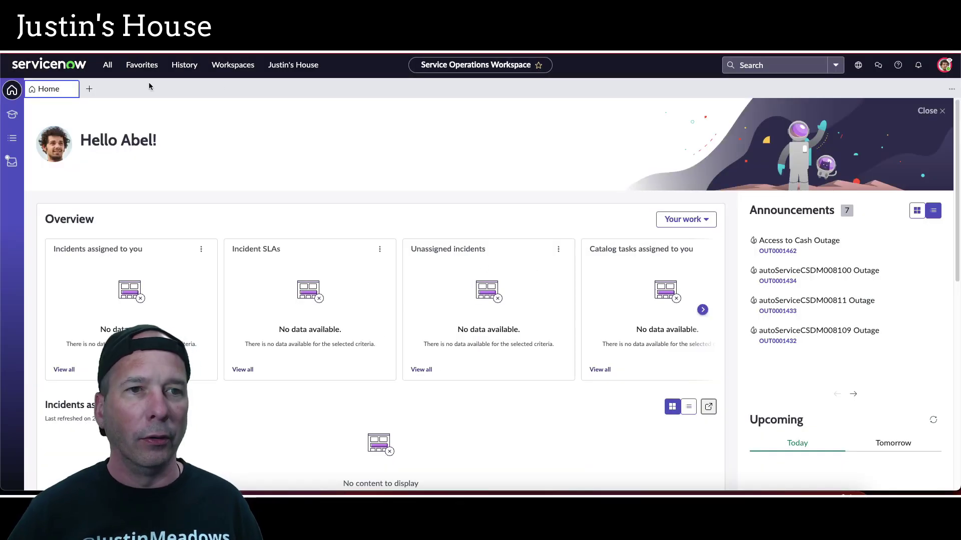
- Find the MyForms dashboard by filtering for "myforms" and open the Multiple Submissions Example form pending submission
{"action": "left_click", "coordinate": [115, 65]}
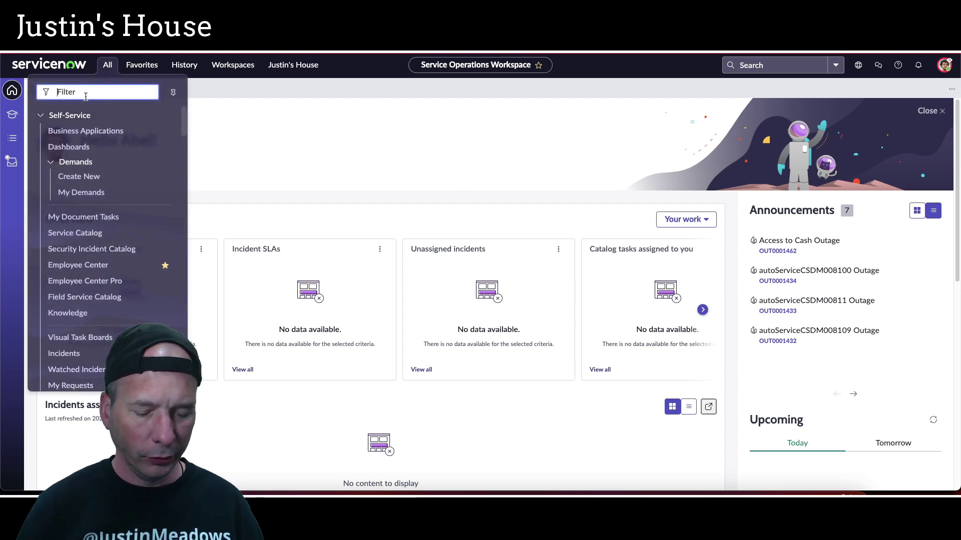
{"action": "type", "text": "myforms"}
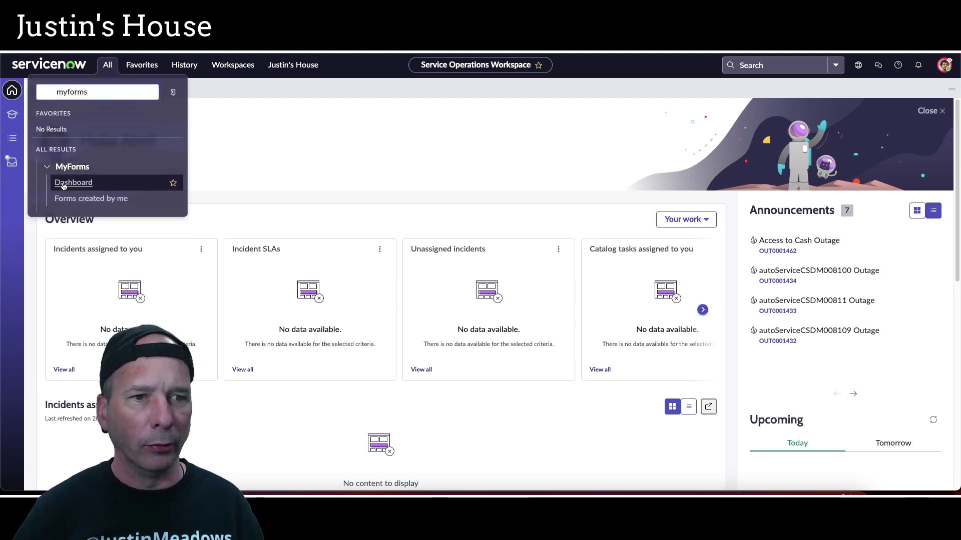
{"action": "left_click", "coordinate": [65, 180]}
{"action": "scroll", "coordinate": [105, 280], "scroll_direction": "down", "scroll_amount": 3}
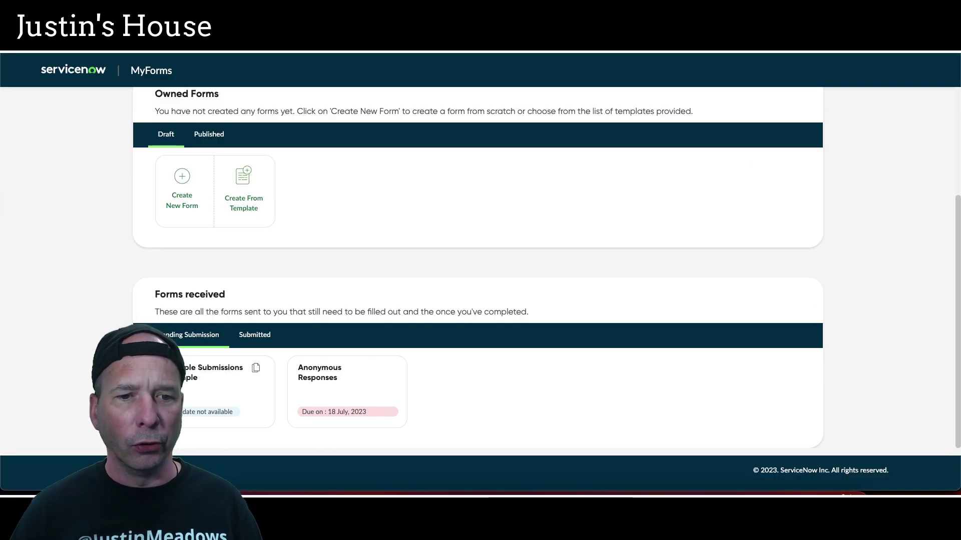
{"action": "left_click", "coordinate": [218, 395]}
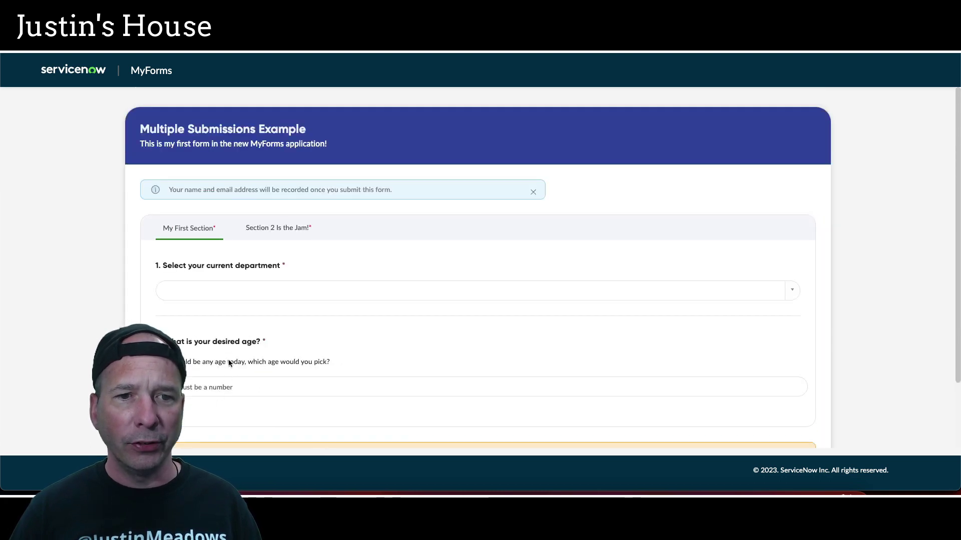
- Answer the first section with Accounting as the current department and 21 as the desired age, and proceed to Section 2
{"action": "left_click", "coordinate": [230, 292]}
{"action": "left_click", "coordinate": [217, 332]}
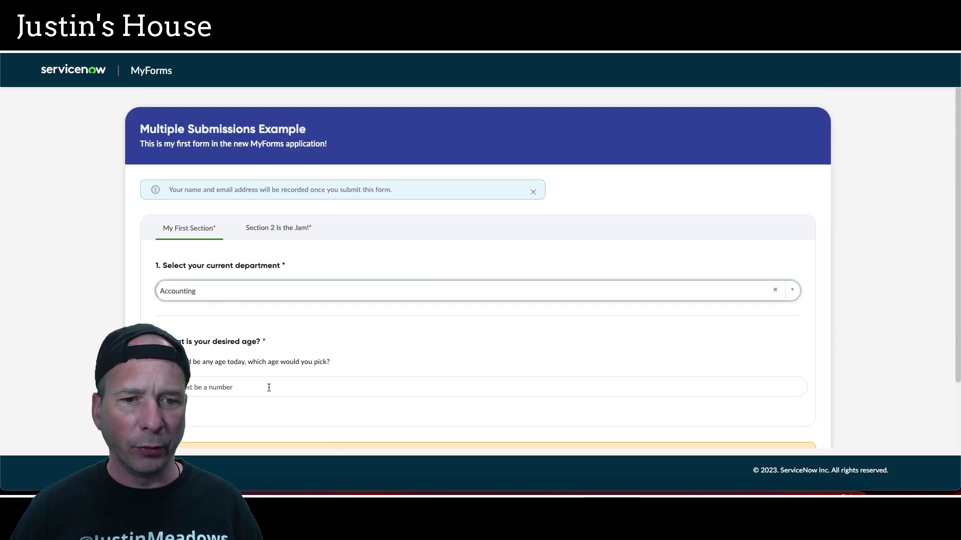
{"action": "left_click", "coordinate": [268, 387]}
{"action": "type", "text": "25"}
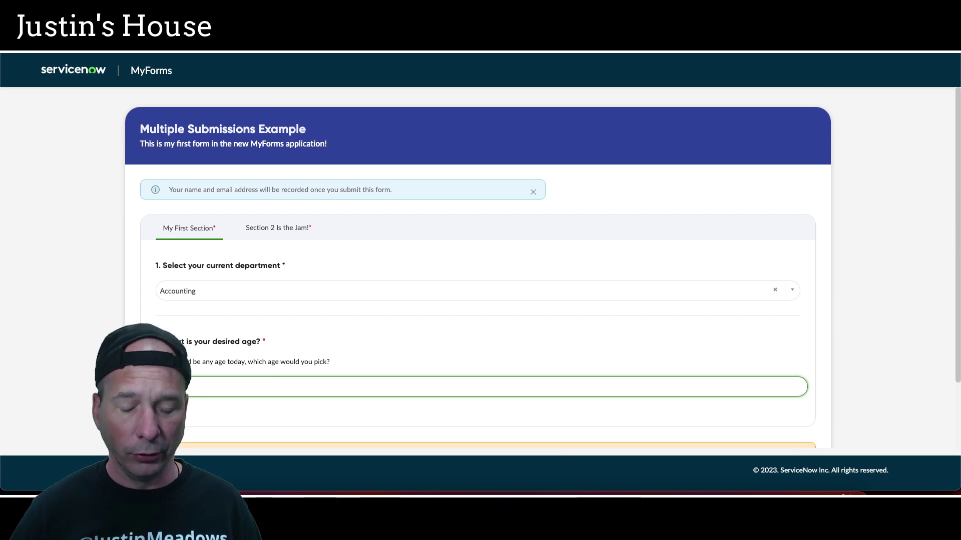
{"action": "scroll", "coordinate": [650, 345], "scroll_direction": "down", "scroll_amount": 3}
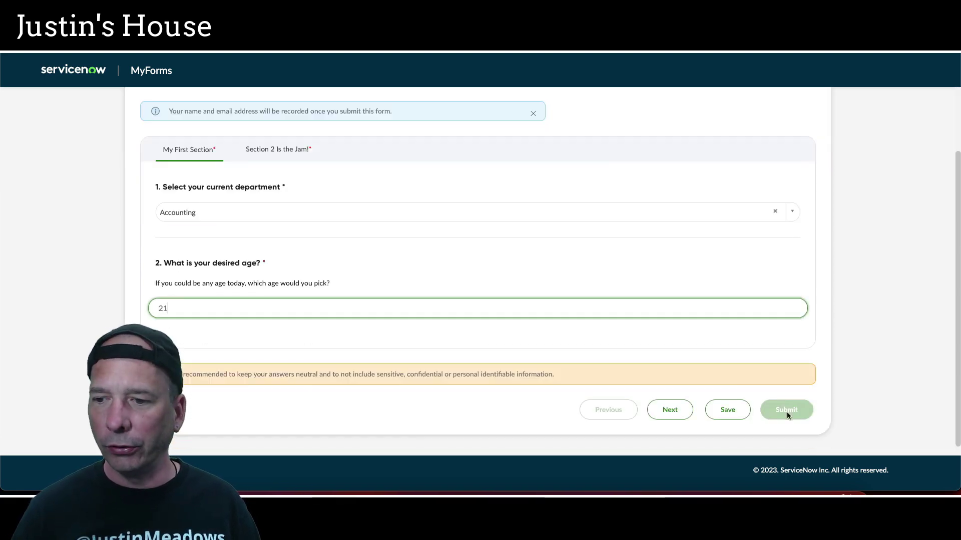
{"action": "left_click", "coordinate": [671, 409]}
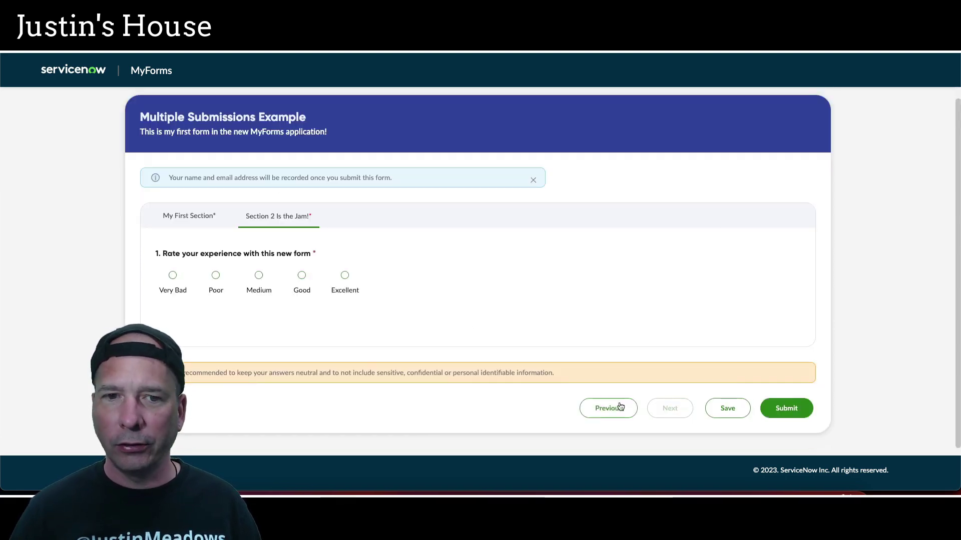
- Rate the experience with the new form as Excellent and submit the response with confirmation
{"action": "left_click", "coordinate": [345, 276]}
{"action": "left_click", "coordinate": [780, 407]}
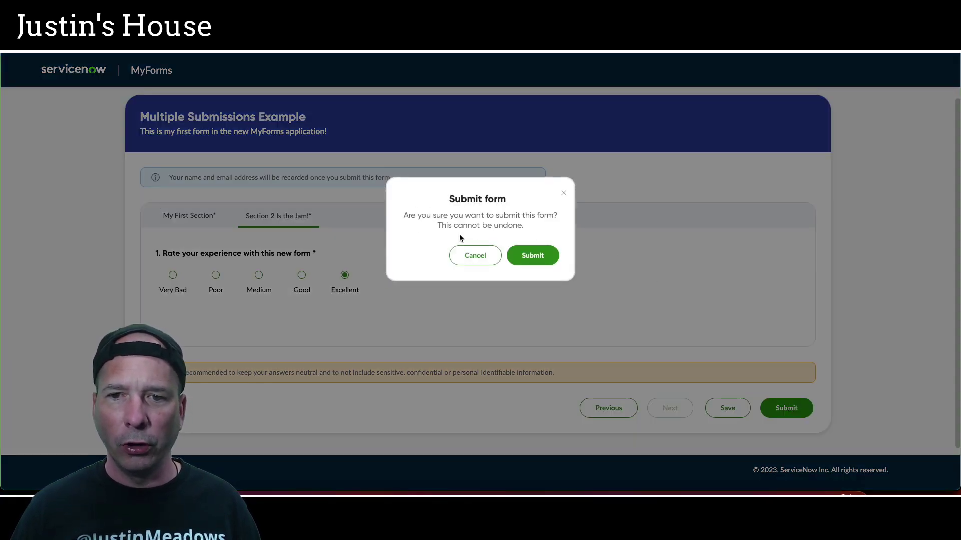
{"action": "left_click", "coordinate": [522, 255]}
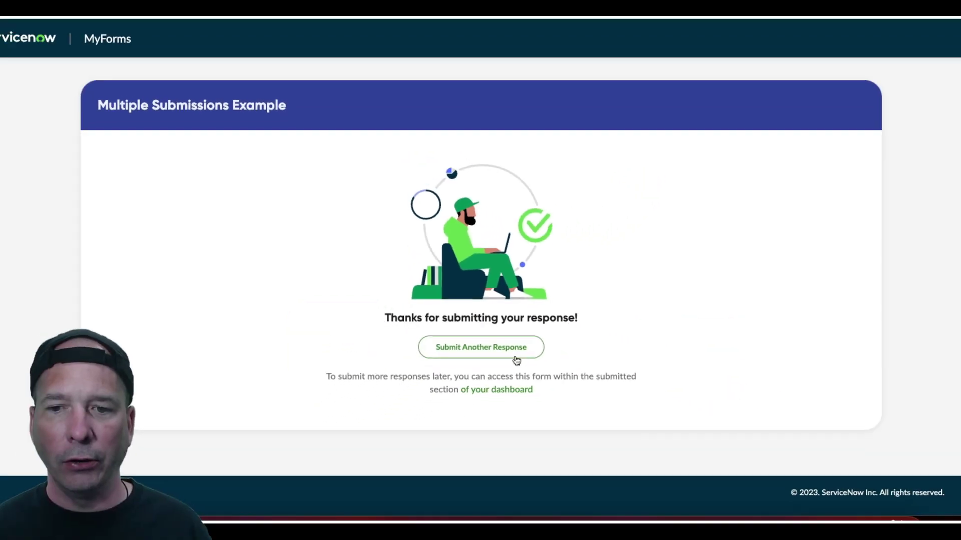
- Start another response with department Board of Directors and desired age 22, and proceed to Section 2
{"action": "left_click", "coordinate": [550, 398]}
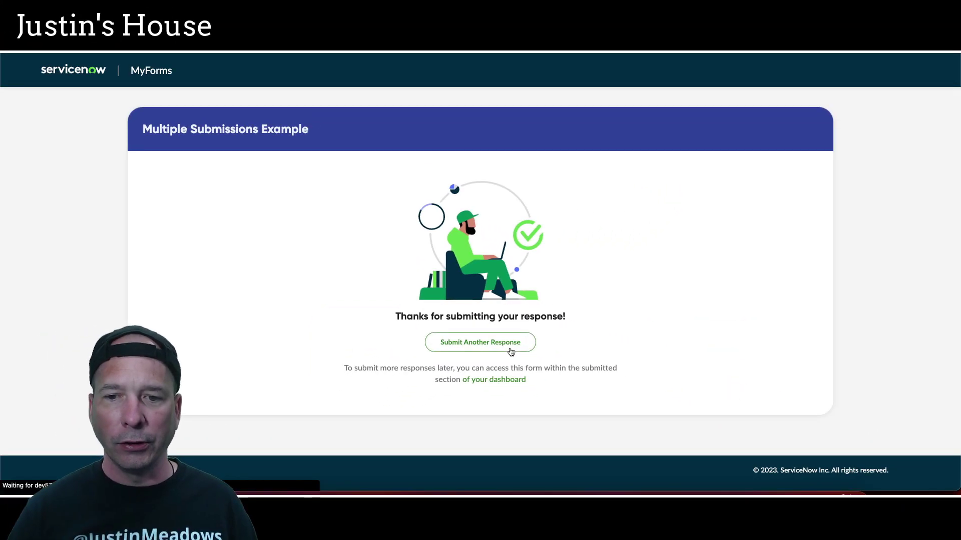
{"action": "left_click", "coordinate": [279, 294]}
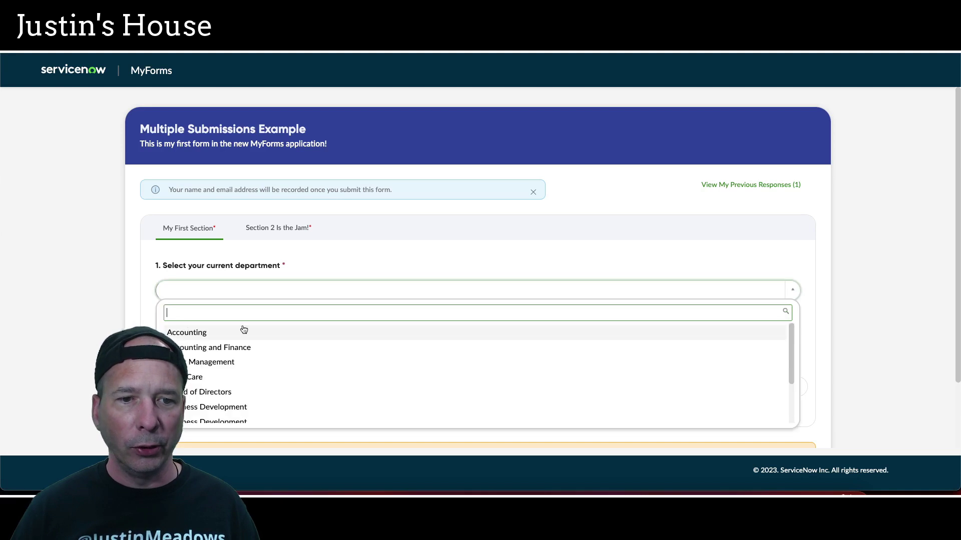
{"action": "left_click", "coordinate": [226, 394]}
{"action": "left_click", "coordinate": [242, 388]}
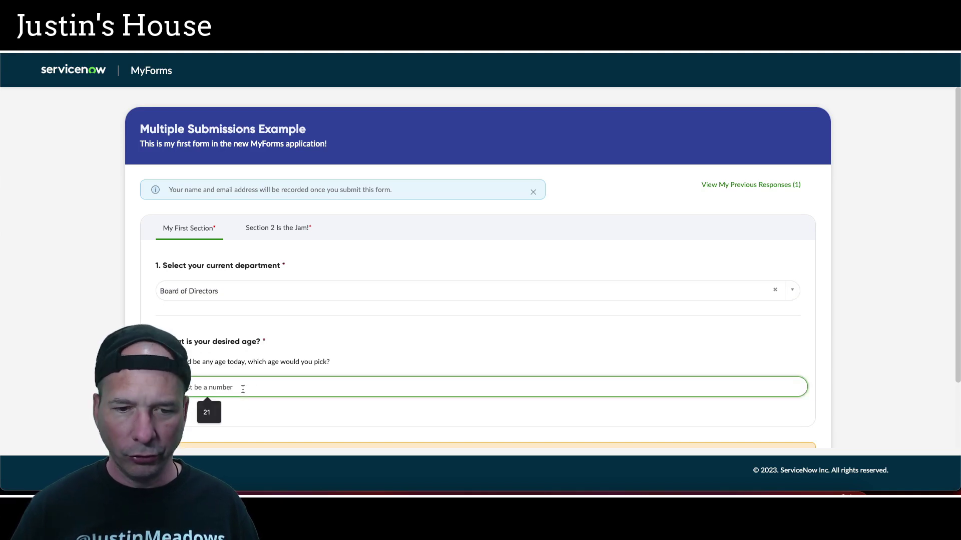
{"action": "scroll", "coordinate": [604, 379], "scroll_direction": "down", "scroll_amount": 2}
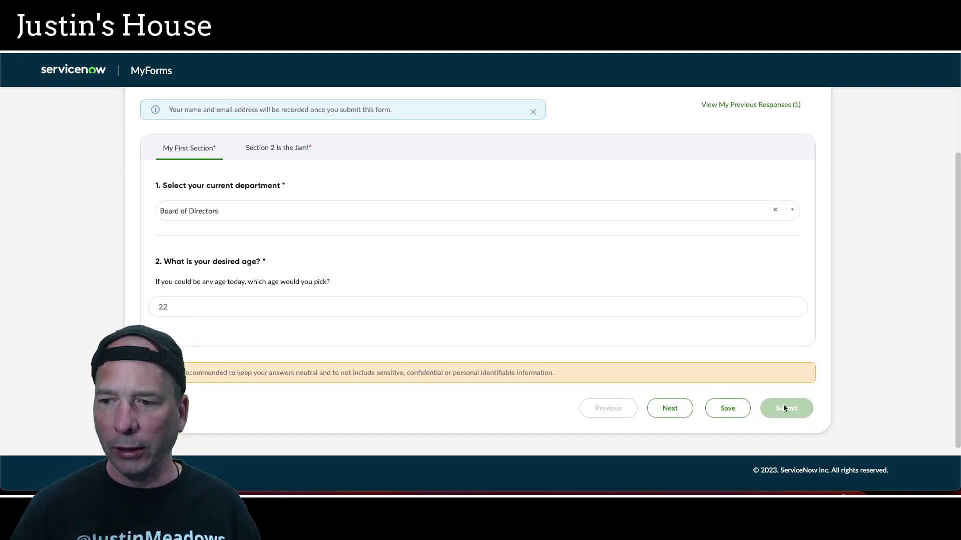
{"action": "left_click", "coordinate": [680, 408]}
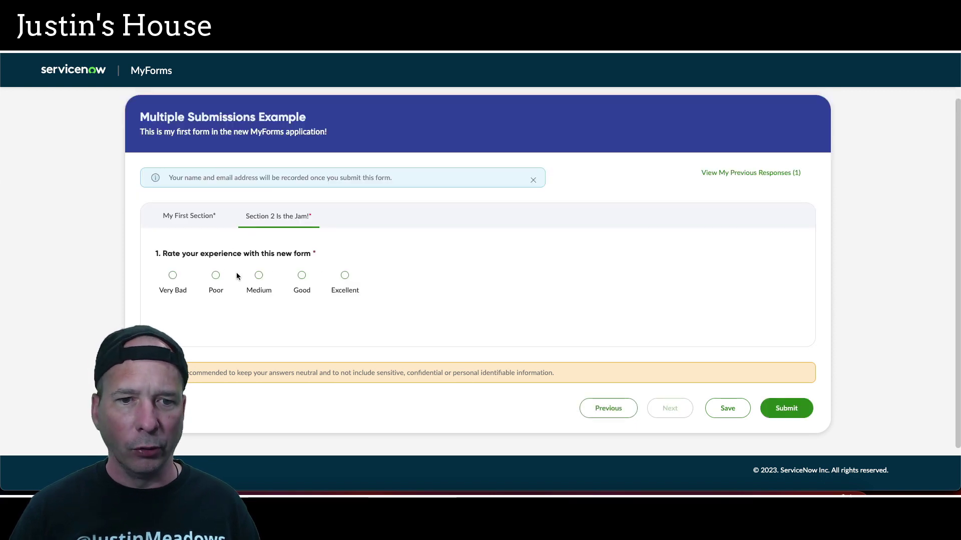
- Rate the experience with the new form as Poor and submit the second response with confirmation
{"action": "left_click", "coordinate": [216, 275]}
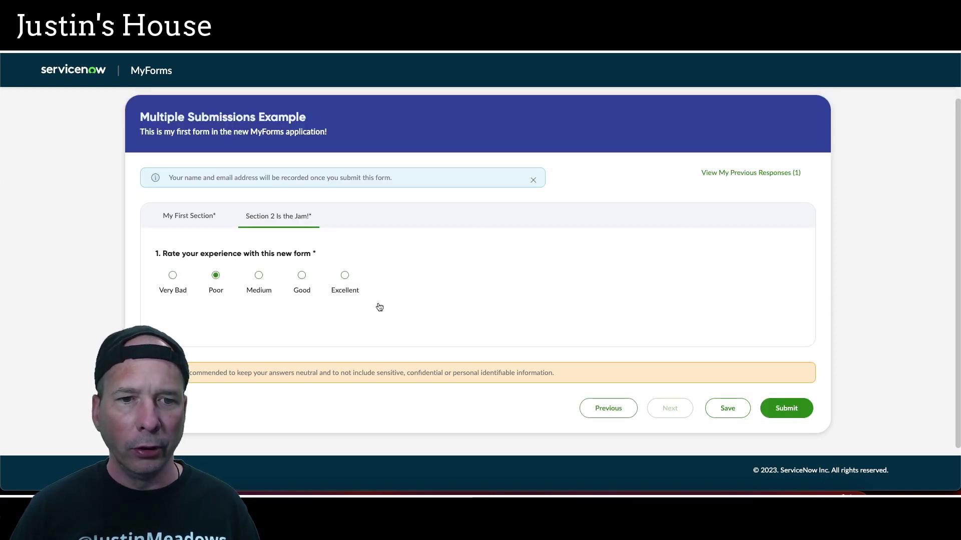
{"action": "left_click", "coordinate": [776, 410]}
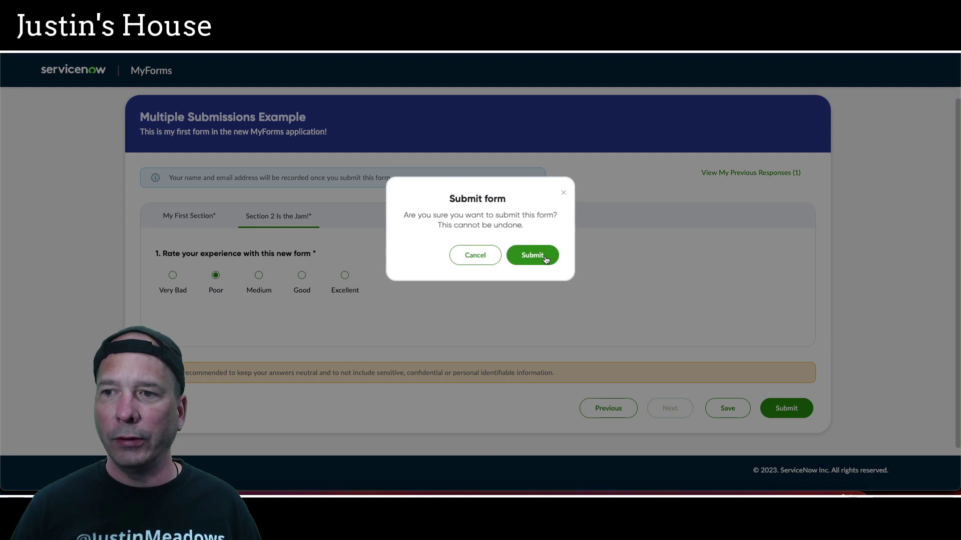
{"action": "left_click", "coordinate": [546, 260]}
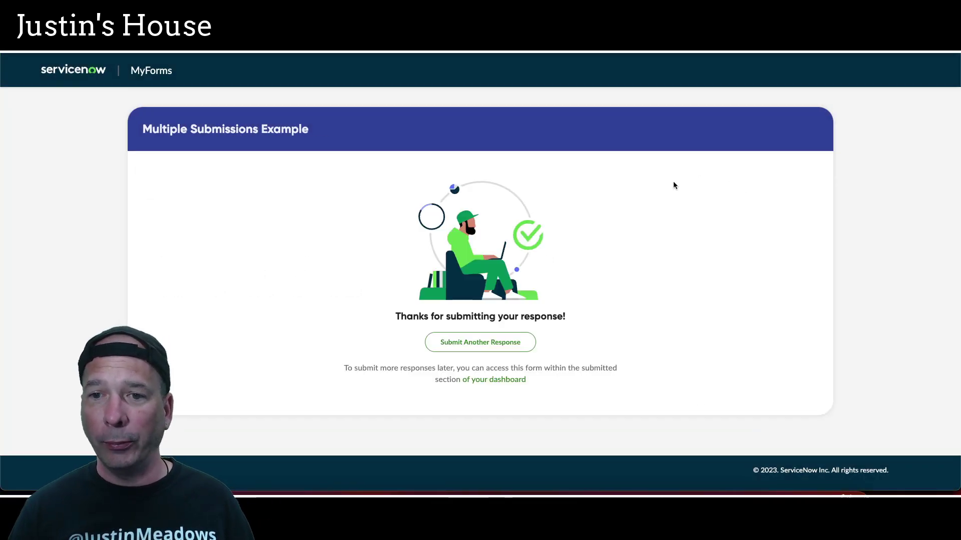
- Start another response, list the previous submissions, and view the first one's answers in both sections
{"action": "left_click", "coordinate": [494, 347]}
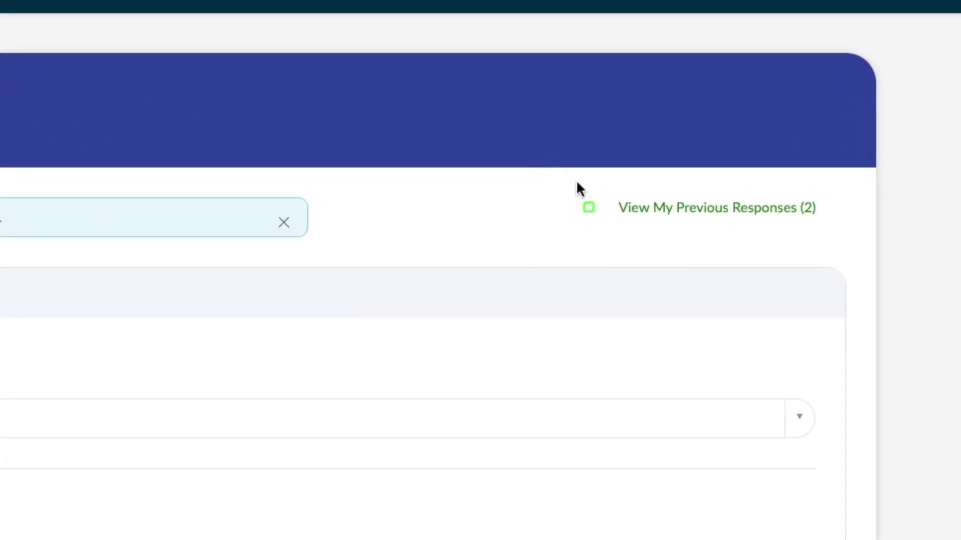
{"action": "left_click_drag", "start_coordinate": [574, 179], "coordinate": [833, 238]}
{"action": "left_click", "coordinate": [699, 210]}
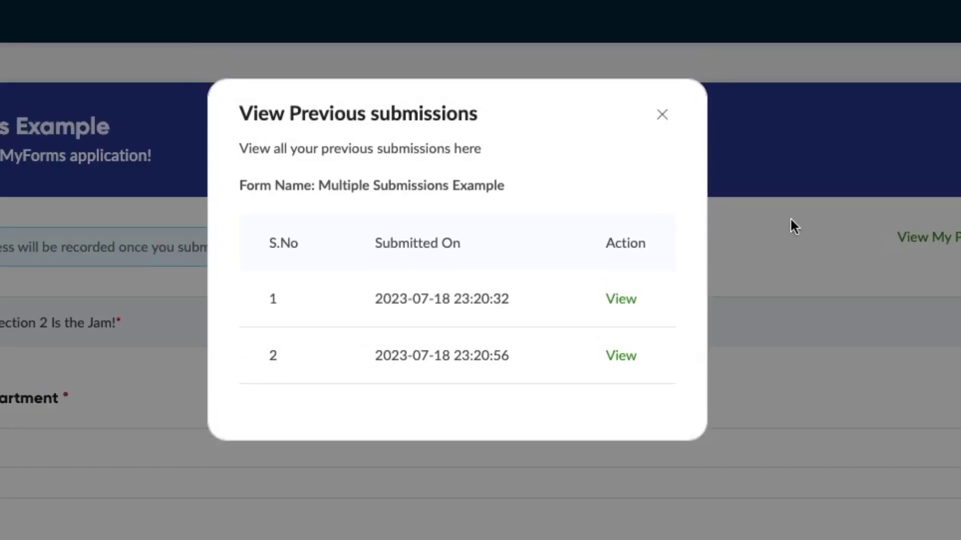
{"action": "left_click", "coordinate": [614, 303]}
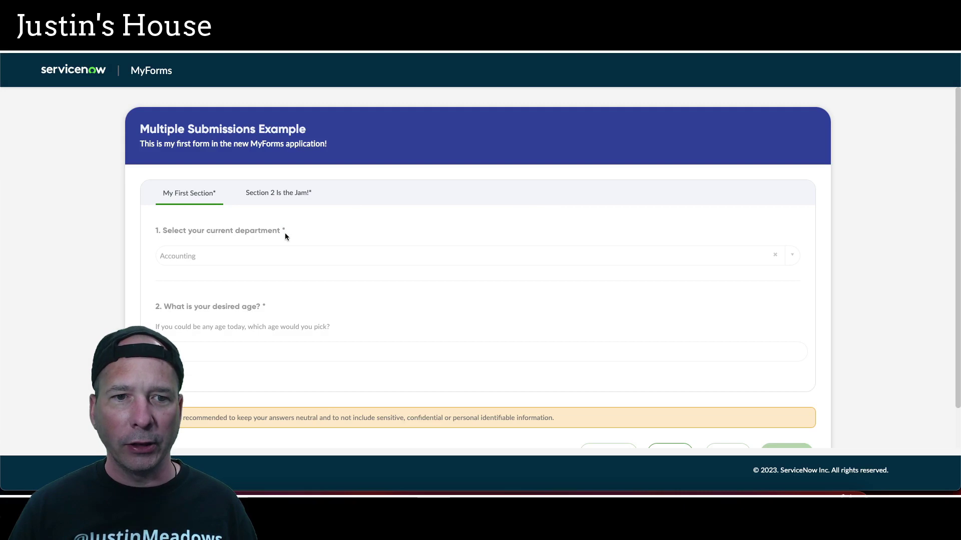
{"action": "scroll", "coordinate": [285, 236], "scroll_direction": "down", "scroll_amount": 1}
{"action": "left_click", "coordinate": [676, 409]}
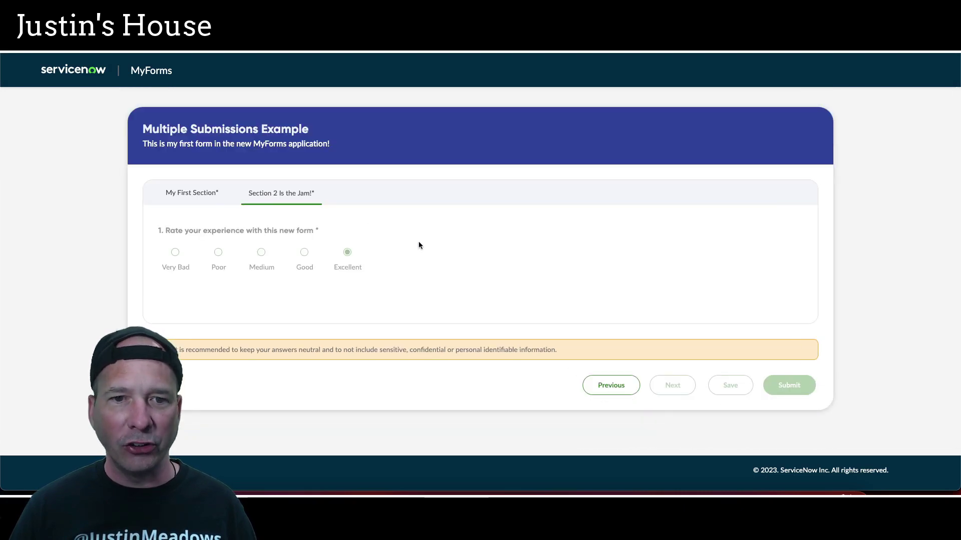
{"action": "left_click", "coordinate": [616, 387]}
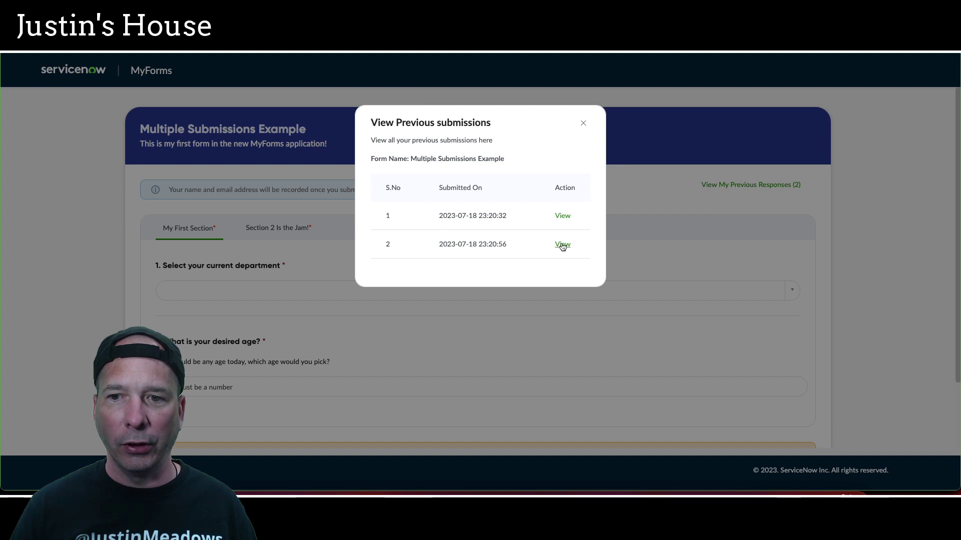
- View the second previous submission's answers, including Section 2, and close the list of previous submissions
{"action": "left_click", "coordinate": [562, 245]}
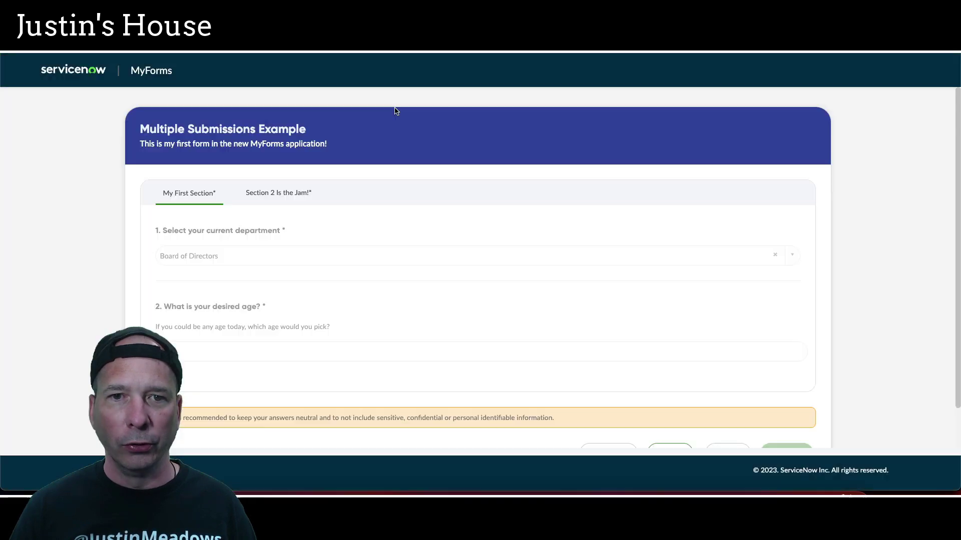
{"action": "left_click", "coordinate": [292, 198]}
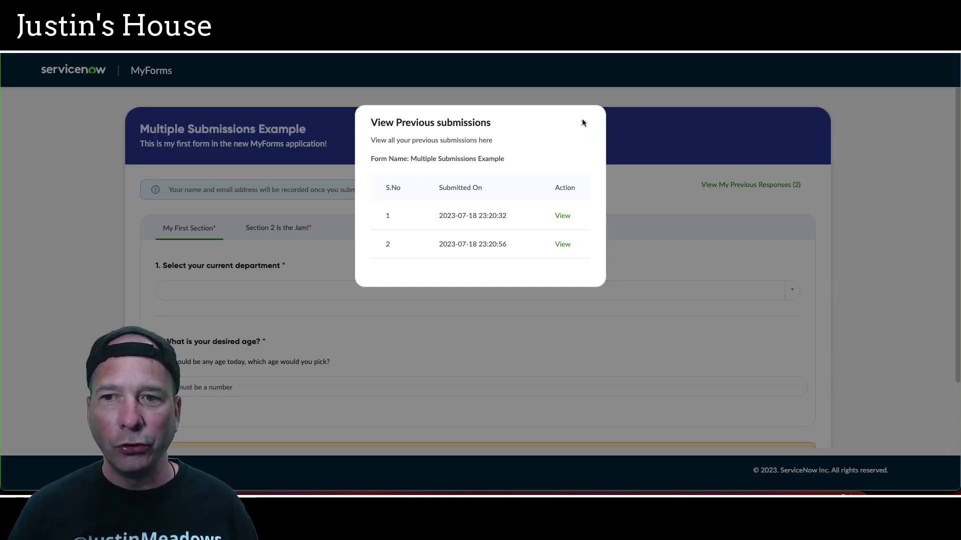
{"action": "left_click", "coordinate": [582, 123]}
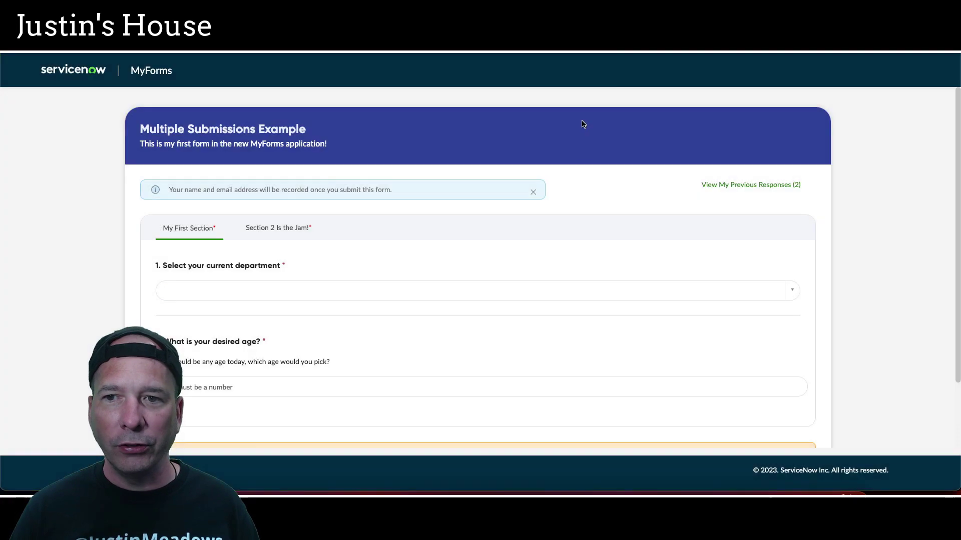
- Return to the MyForms dashboard and compare the received forms pending submission with those already submitted
{"action": "left_click", "coordinate": [95, 77]}
{"action": "scroll", "coordinate": [143, 243], "scroll_direction": "down", "scroll_amount": 3}
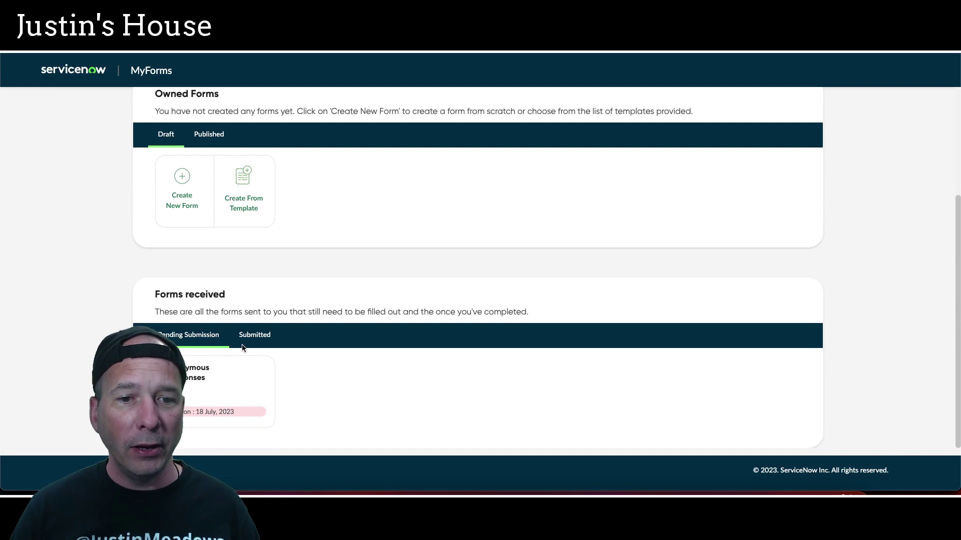
{"action": "left_click", "coordinate": [254, 334]}
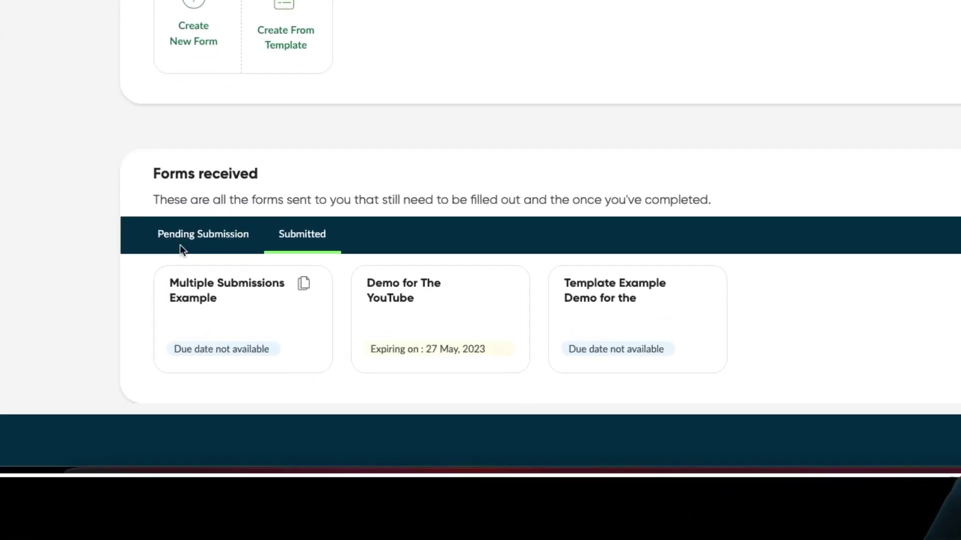
{"action": "left_click", "coordinate": [180, 330]}
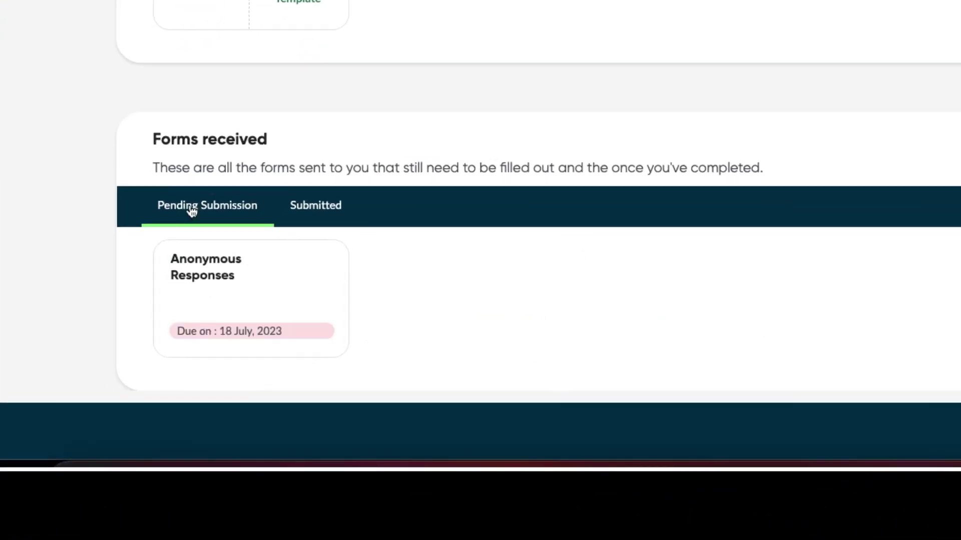
{"action": "left_click", "coordinate": [298, 219]}
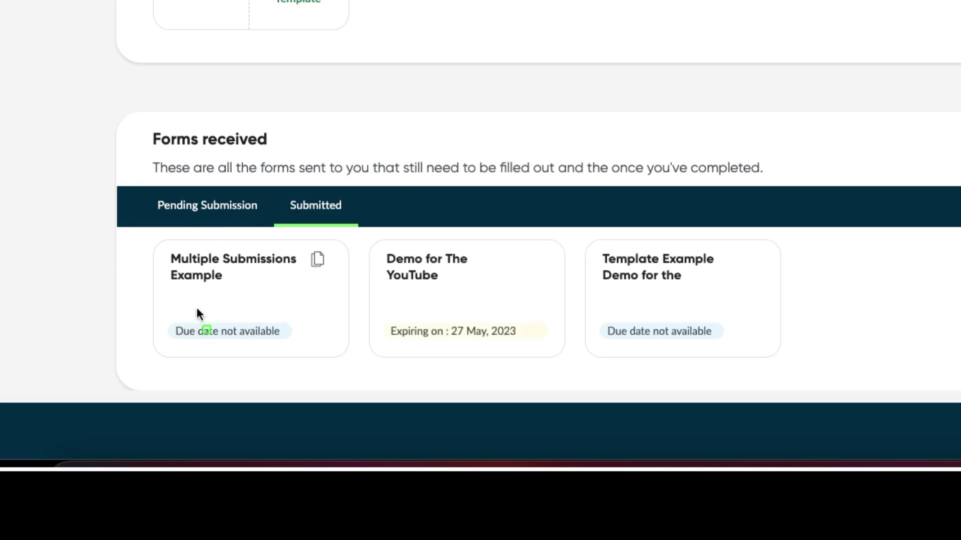
{"action": "left_click", "coordinate": [317, 258]}
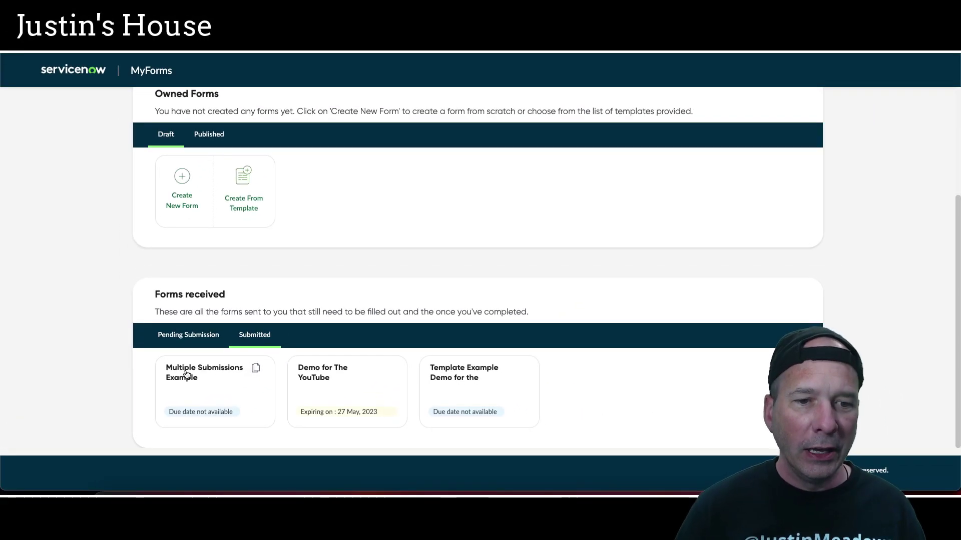
- Submit another Multiple Submissions Example response from the submitted forms with department Business Development, desired age 23 and an Excellent rating
{"action": "left_click", "coordinate": [179, 355]}
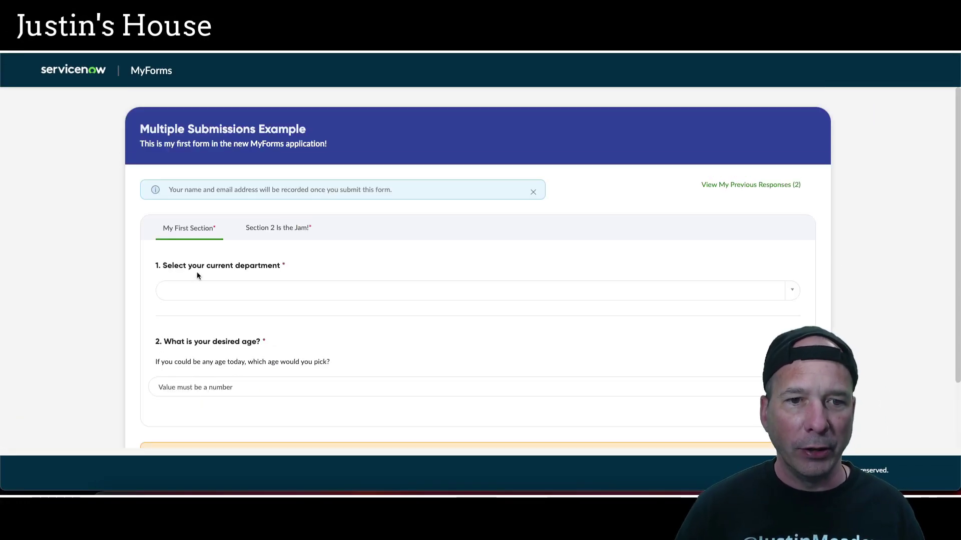
{"action": "left_click", "coordinate": [197, 292]}
{"action": "left_click", "coordinate": [203, 407]}
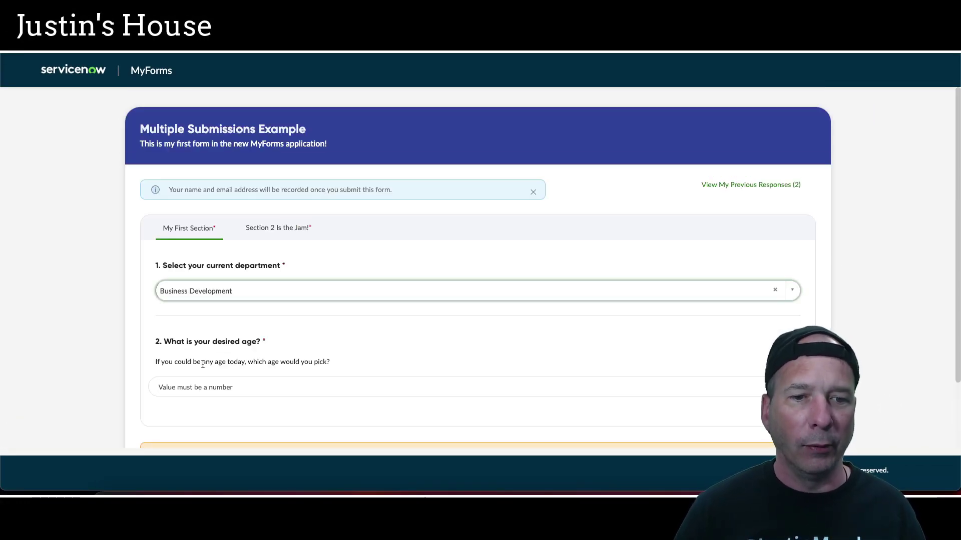
{"action": "left_click", "coordinate": [213, 385]}
{"action": "left_click", "coordinate": [604, 353]}
{"action": "scroll", "coordinate": [604, 353], "scroll_direction": "down", "scroll_amount": 2}
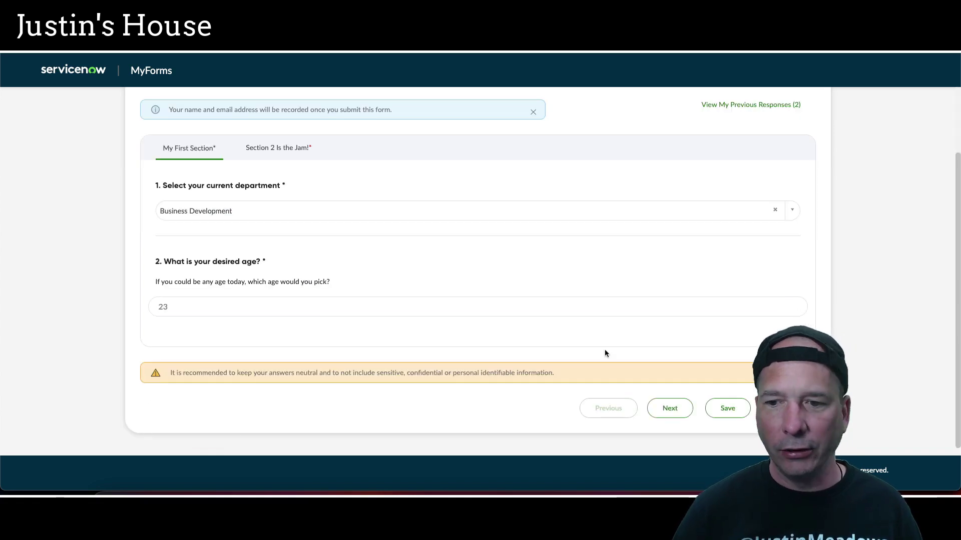
{"action": "left_click", "coordinate": [676, 410]}
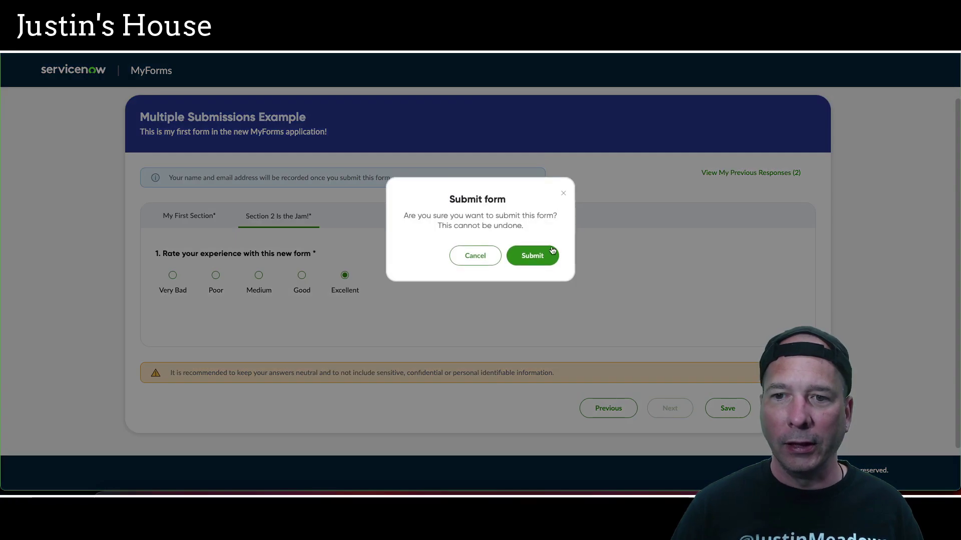
{"action": "left_click", "coordinate": [552, 250]}
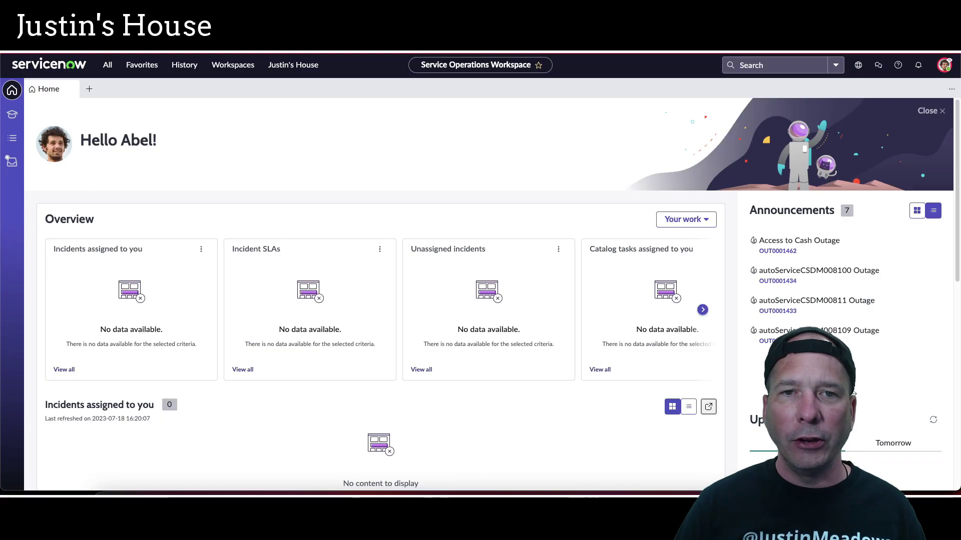
- End the impersonation, find the MyForms dashboard by filtering for "myforms", and show the published owned forms
{"action": "left_click", "coordinate": [946, 65]}
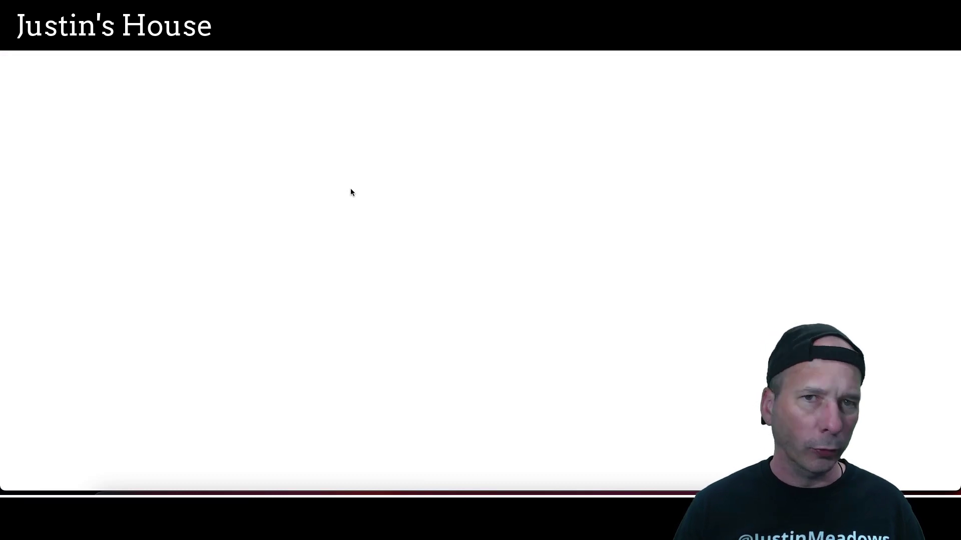
{"action": "left_click", "coordinate": [109, 70]}
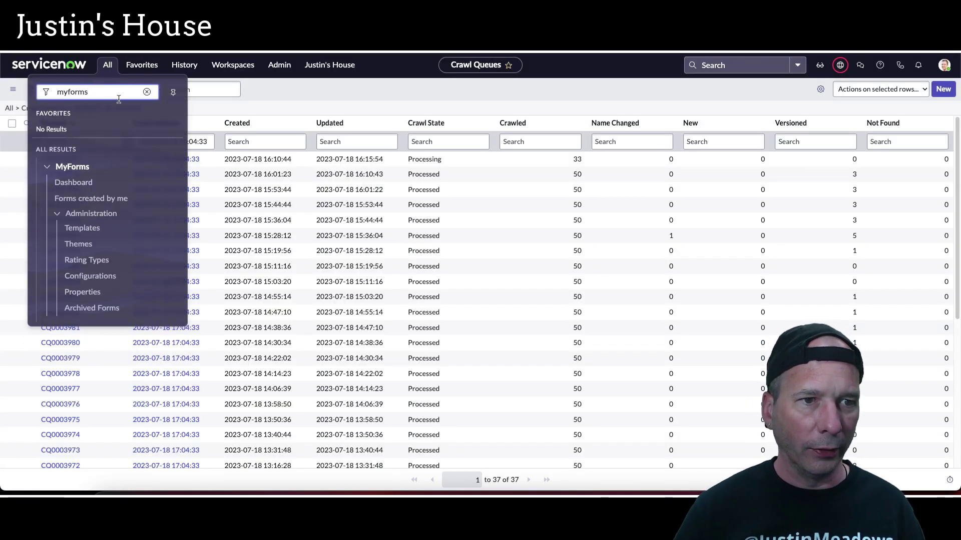
{"action": "left_click", "coordinate": [70, 183]}
{"action": "scroll", "coordinate": [235, 241], "scroll_direction": "down", "scroll_amount": 2}
{"action": "left_click", "coordinate": [222, 215]}
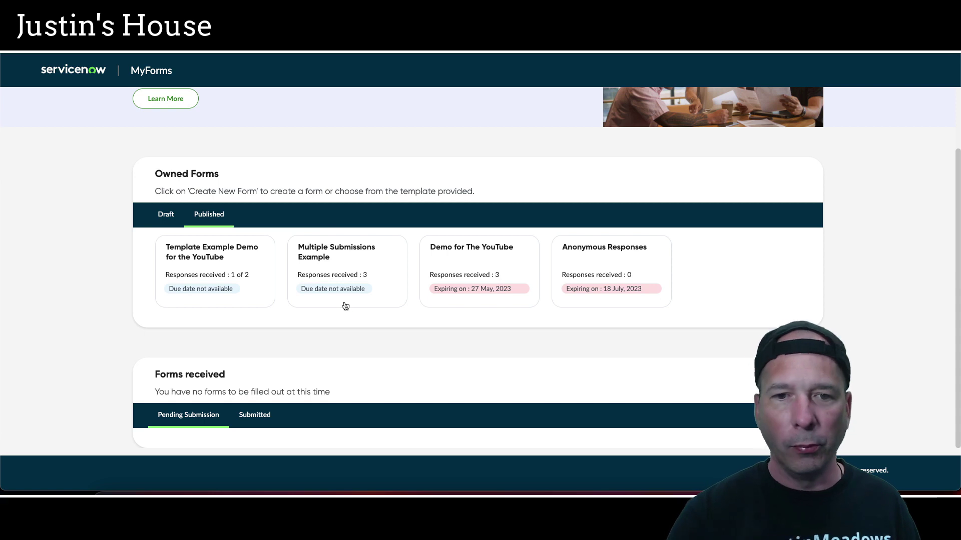
{"action": "left_click_drag", "start_coordinate": [286, 229], "coordinate": [411, 320]}
{"action": "key", "text": "Escape"}
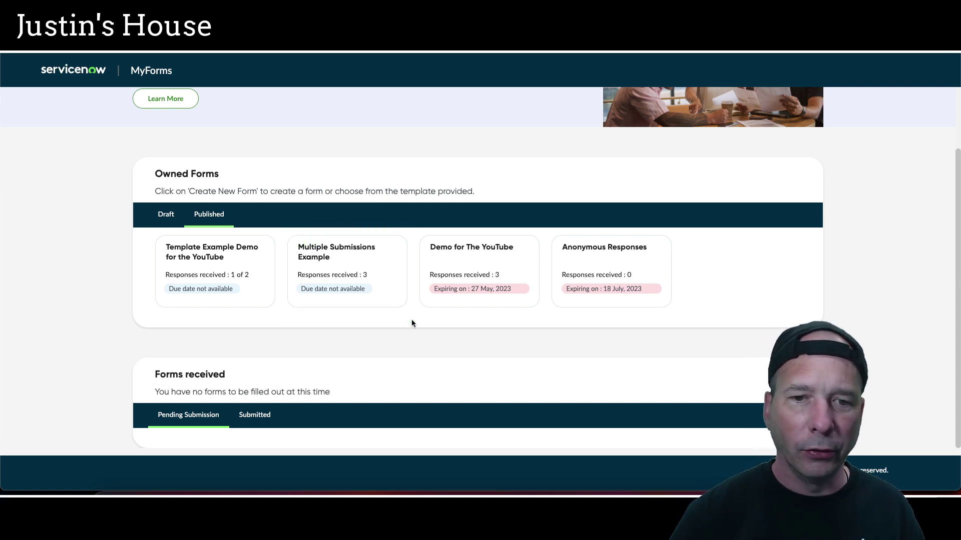
- Open the published Multiple Submissions Example form, check its recipients' statuses, and review the responses to My First Section
{"action": "left_click", "coordinate": [318, 246]}
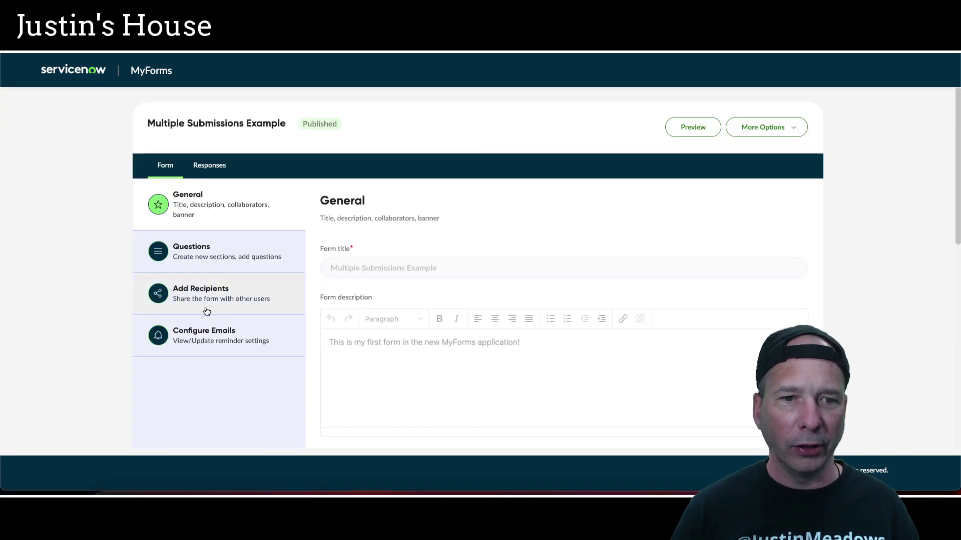
{"action": "left_click", "coordinate": [214, 288]}
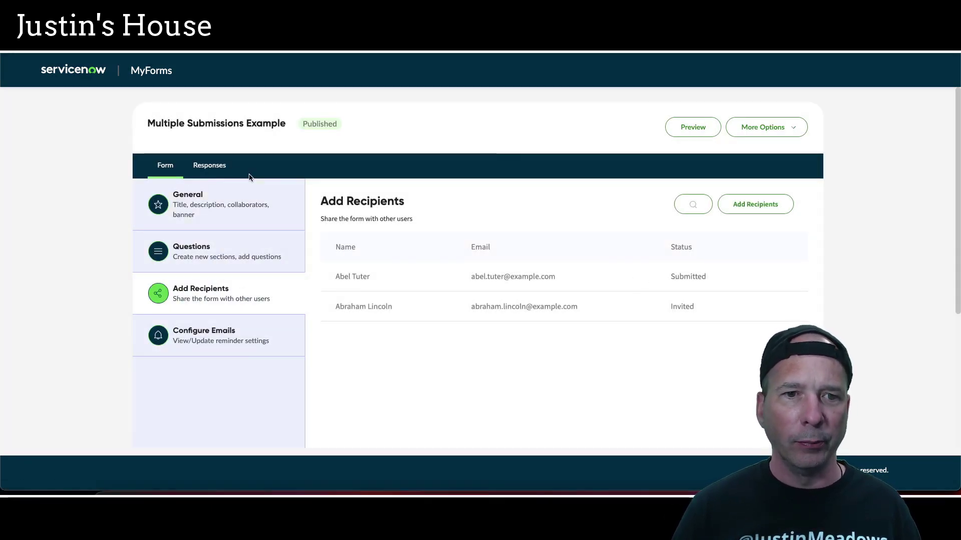
{"action": "left_click", "coordinate": [209, 165]}
{"action": "scroll", "coordinate": [142, 223], "scroll_direction": "down", "scroll_amount": 3}
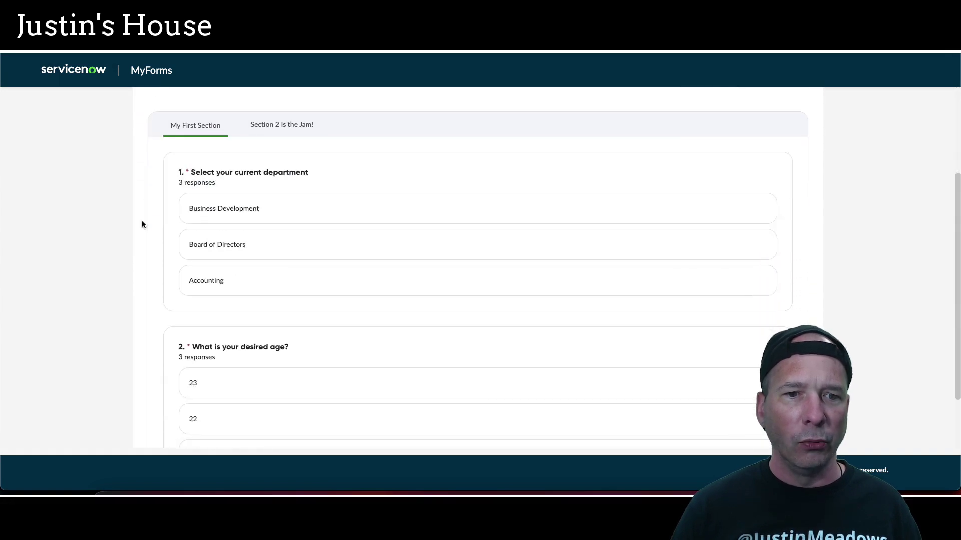
{"action": "scroll", "coordinate": [179, 194], "scroll_direction": "down", "scroll_amount": 1}
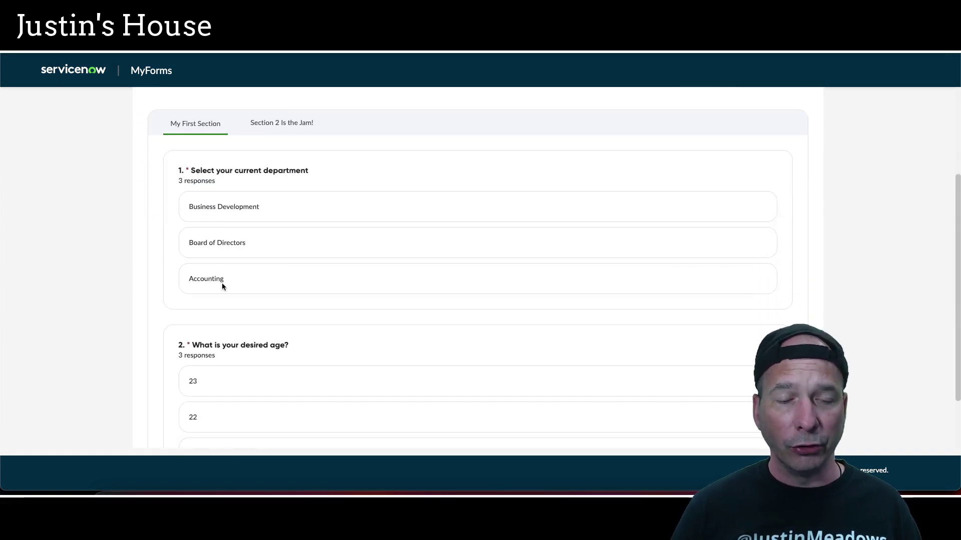
{"action": "scroll", "coordinate": [222, 285], "scroll_direction": "down", "scroll_amount": 2}
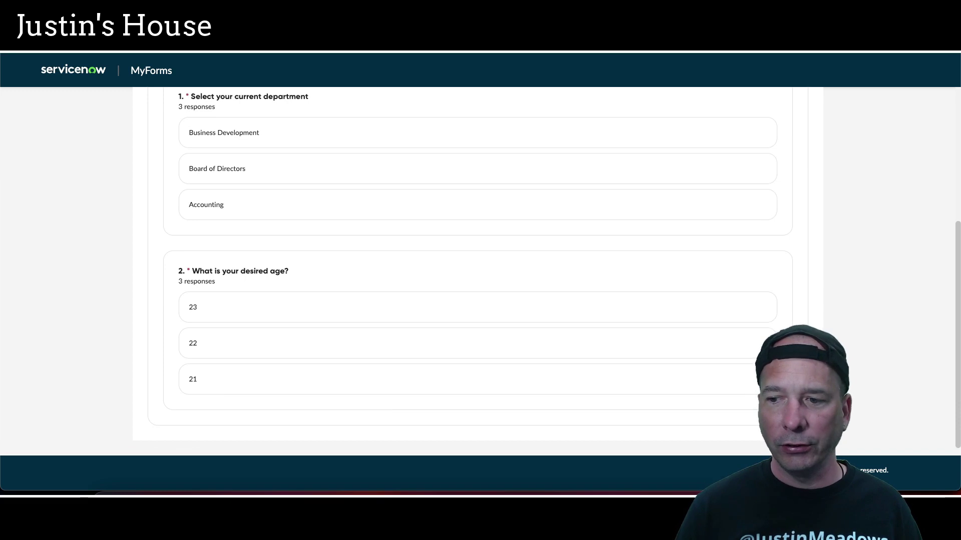
{"action": "scroll", "coordinate": [749, 350], "scroll_direction": "up", "scroll_amount": 4}
- Examine the Poor and Excellent shares of the rating chart for Section 2 Is the Jam! and choose the Donut chart type
{"action": "left_click", "coordinate": [301, 262]}
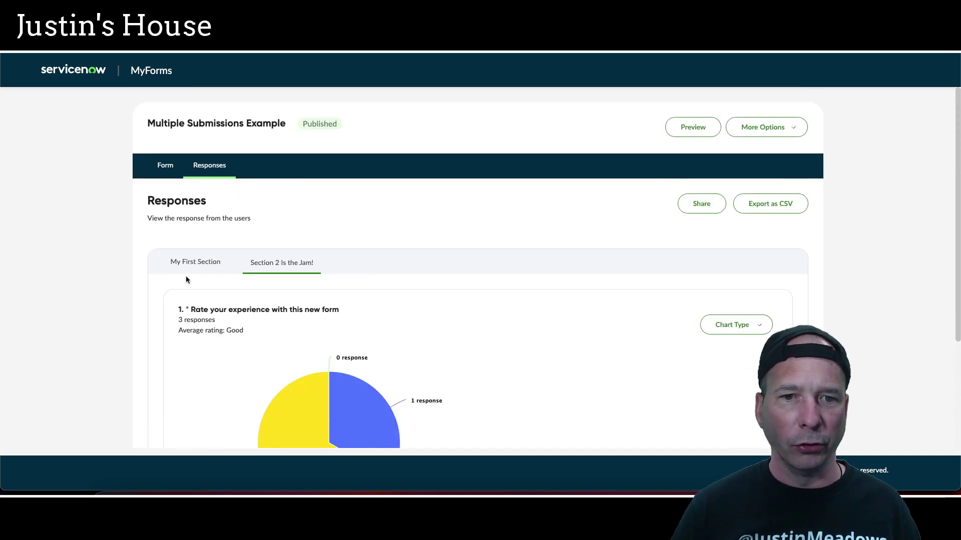
{"action": "scroll", "coordinate": [196, 278], "scroll_direction": "down", "scroll_amount": 3}
{"action": "mouse_move", "coordinate": [313, 347]}
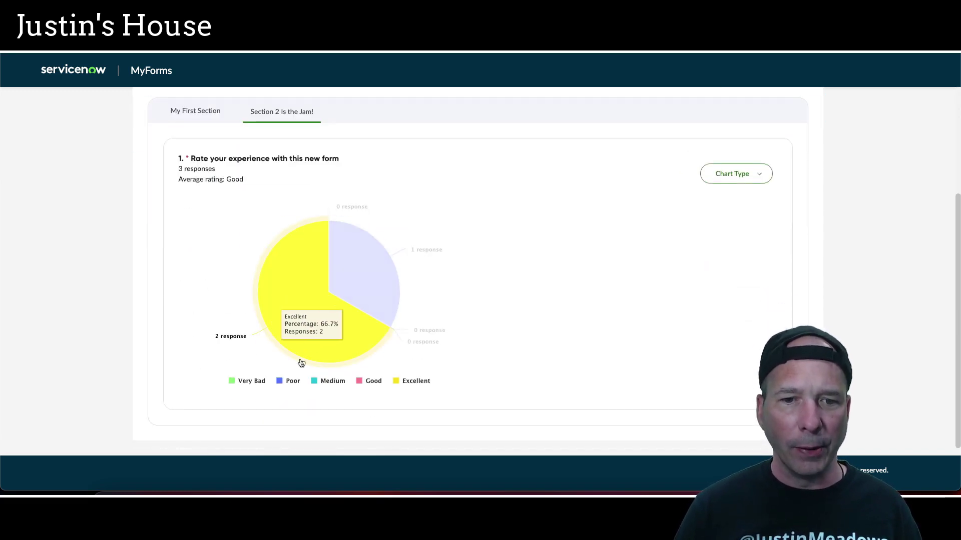
{"action": "mouse_move", "coordinate": [354, 291]}
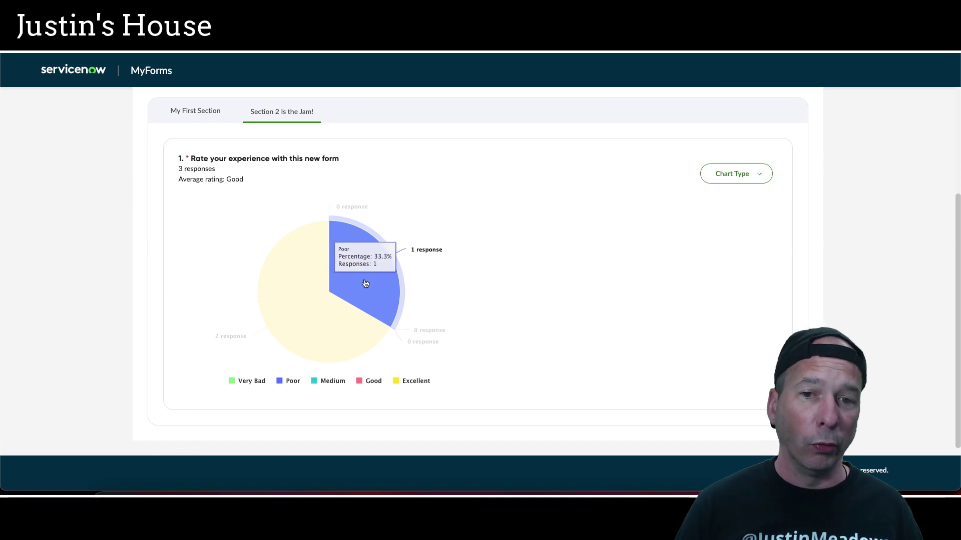
{"action": "mouse_move", "coordinate": [309, 304]}
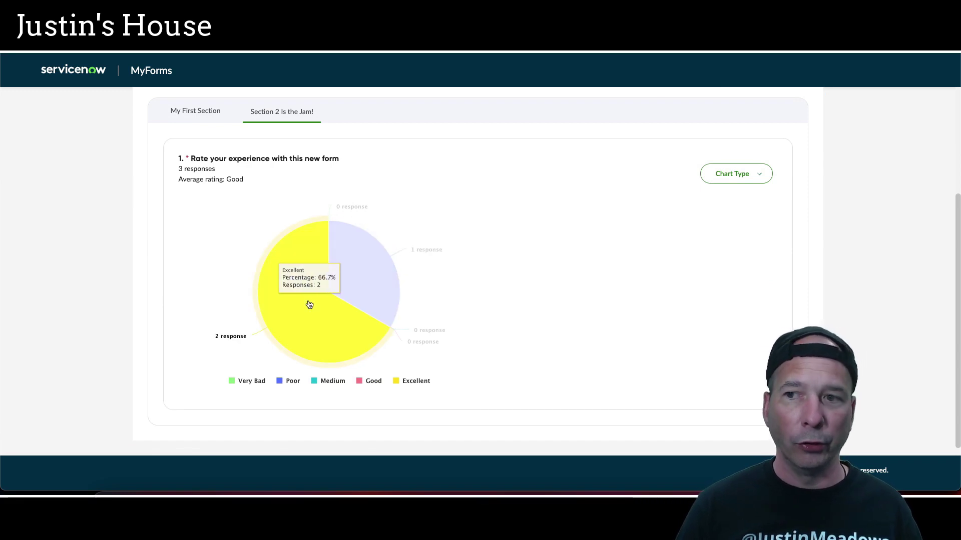
{"action": "left_click", "coordinate": [761, 175]}
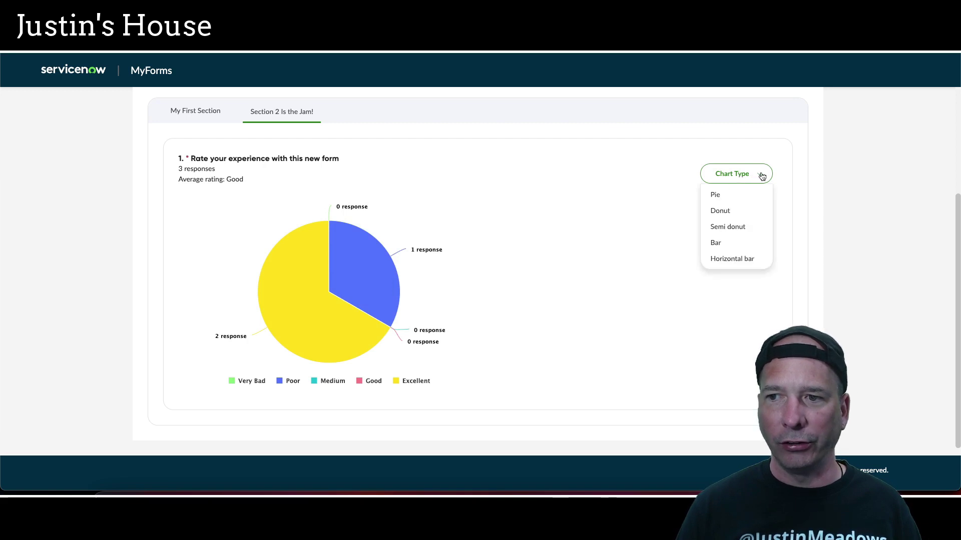
{"action": "left_click", "coordinate": [734, 211]}
- Return to the My First Section responses and export the Multiple Submissions Example responses as CSV
{"action": "left_click", "coordinate": [210, 114]}
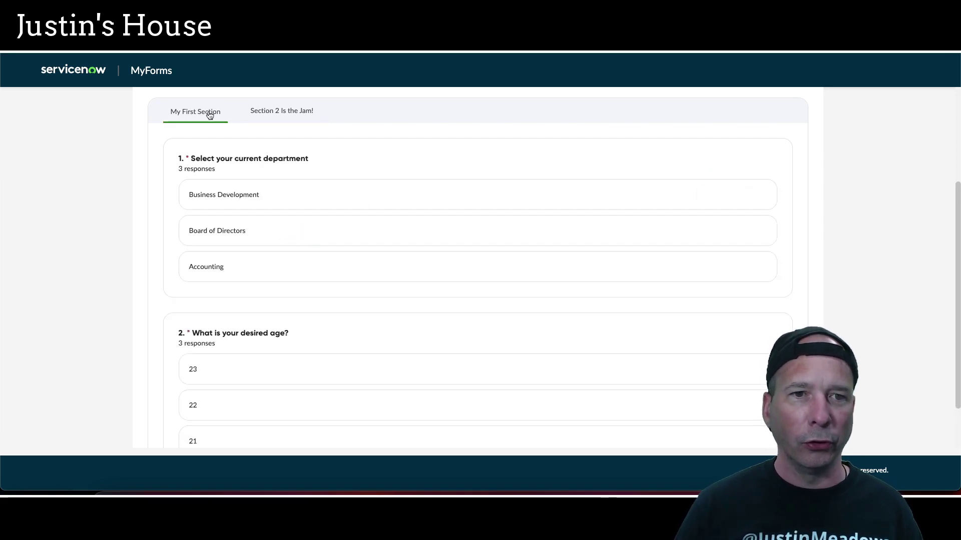
{"action": "scroll", "coordinate": [199, 288], "scroll_direction": "up", "scroll_amount": 3}
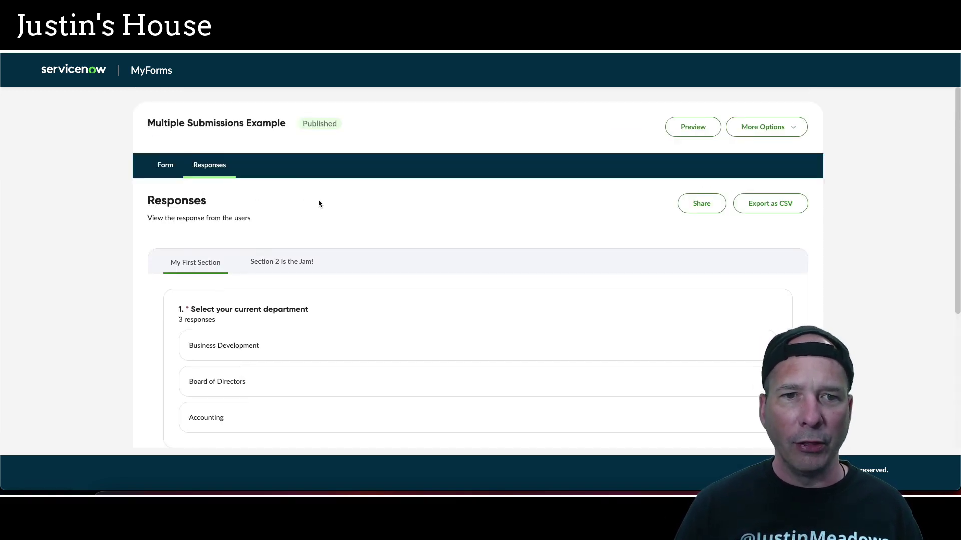
{"action": "left_click", "coordinate": [784, 205]}
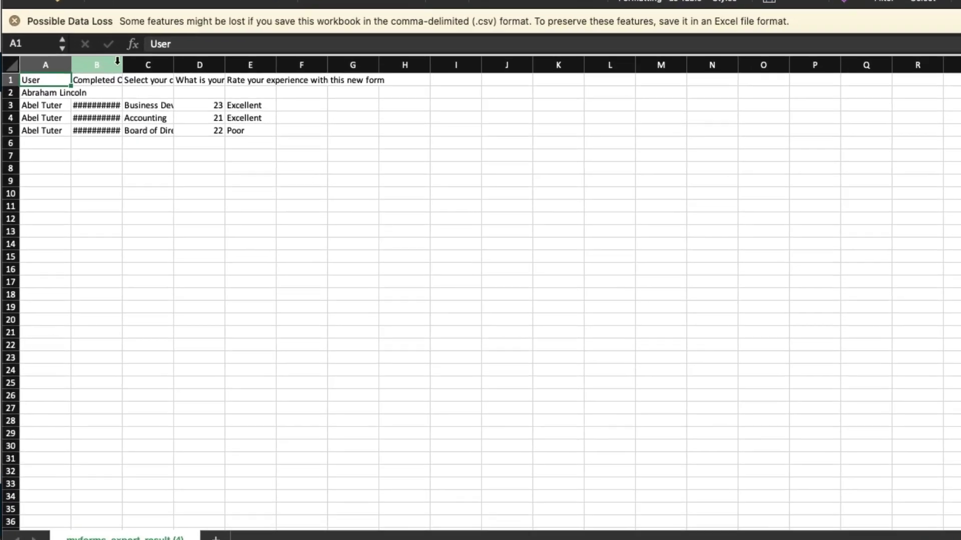
- Widen columns B, C and E of the exported spreadsheet to show their contents, then return to the browser and dismiss the download bar
{"action": "left_click_drag", "start_coordinate": [123, 65], "coordinate": [132, 65]}
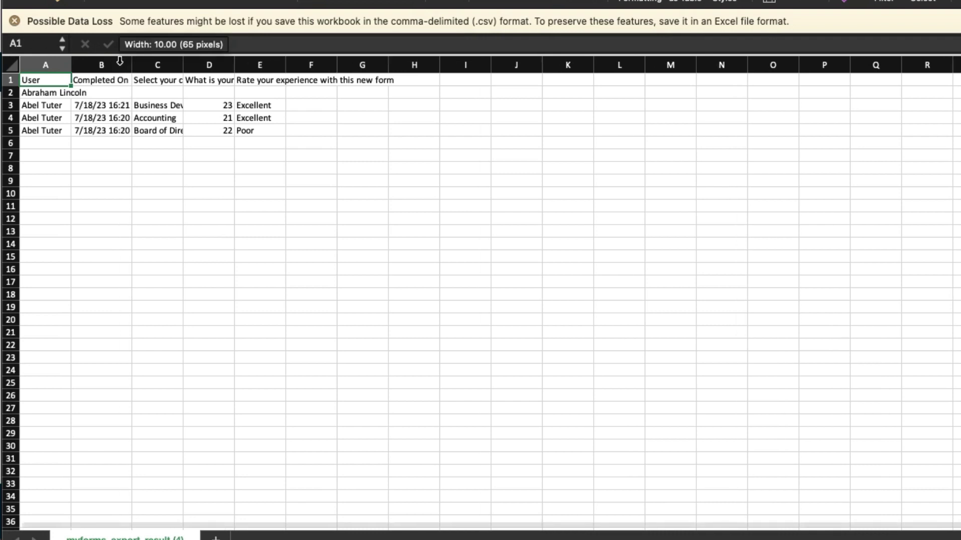
{"action": "double_click", "coordinate": [184, 65]}
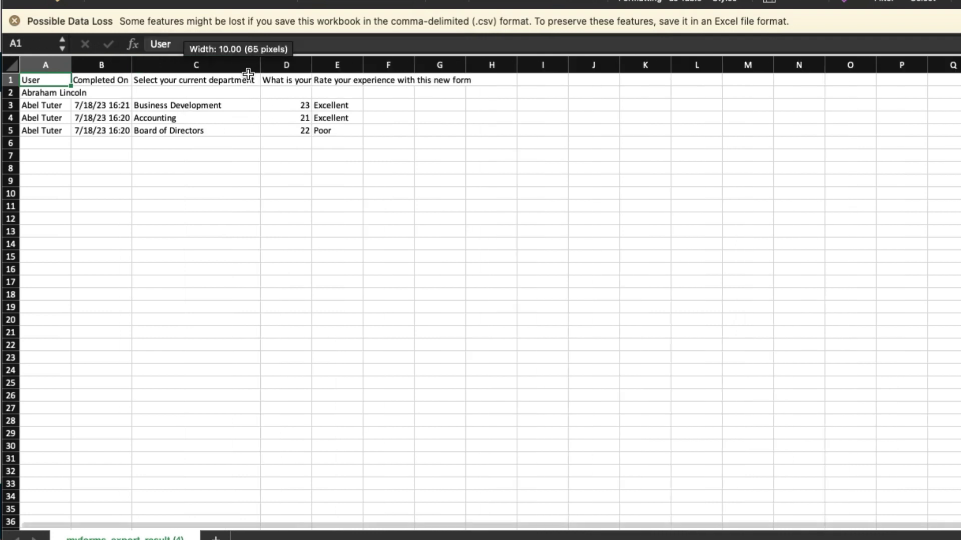
{"action": "double_click", "coordinate": [363, 65]}
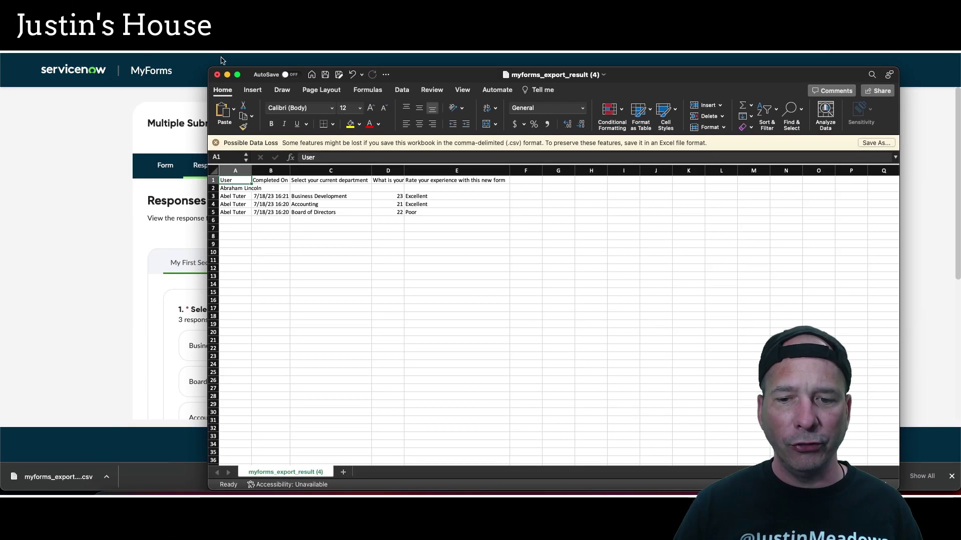
{"action": "left_click", "coordinate": [114, 318]}
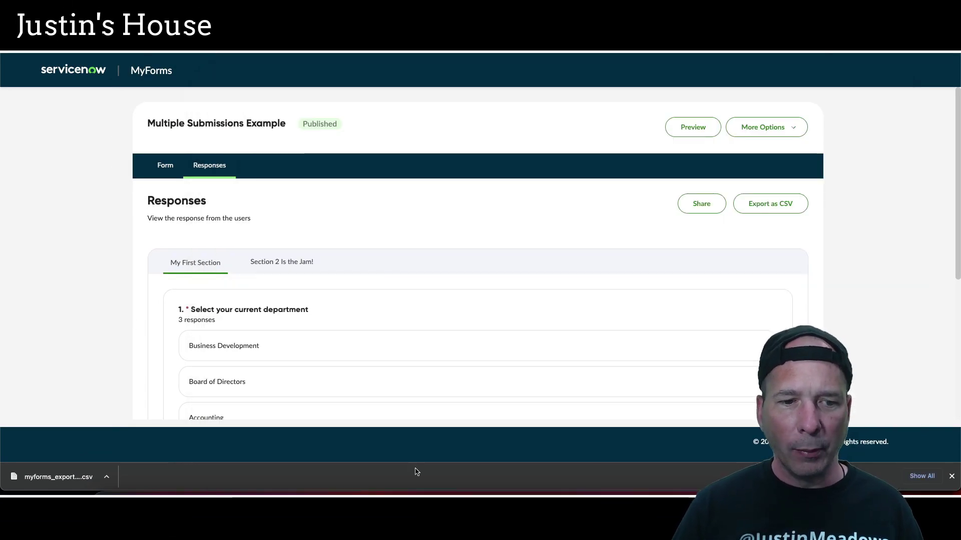
{"action": "left_click", "coordinate": [952, 476]}
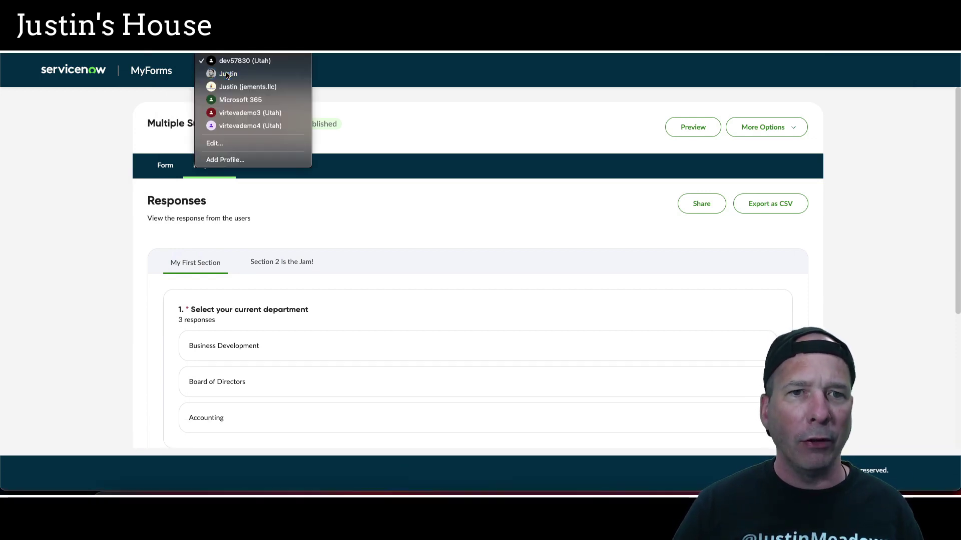
- Switch to the browser profile with the ServiceNow Store's MyForms listing and show the release notes of its app versions
{"action": "left_click", "coordinate": [253, 96]}
{"action": "left_click", "coordinate": [701, 297]}
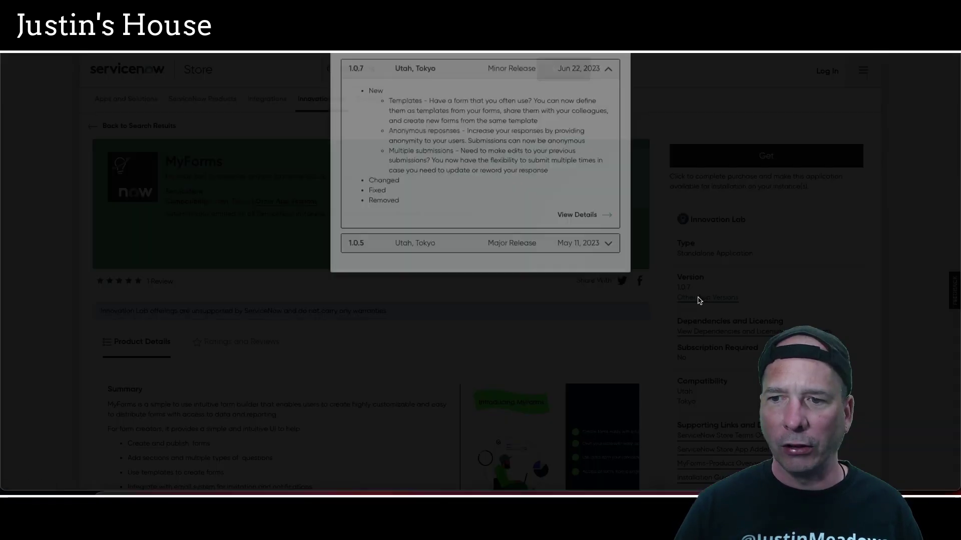